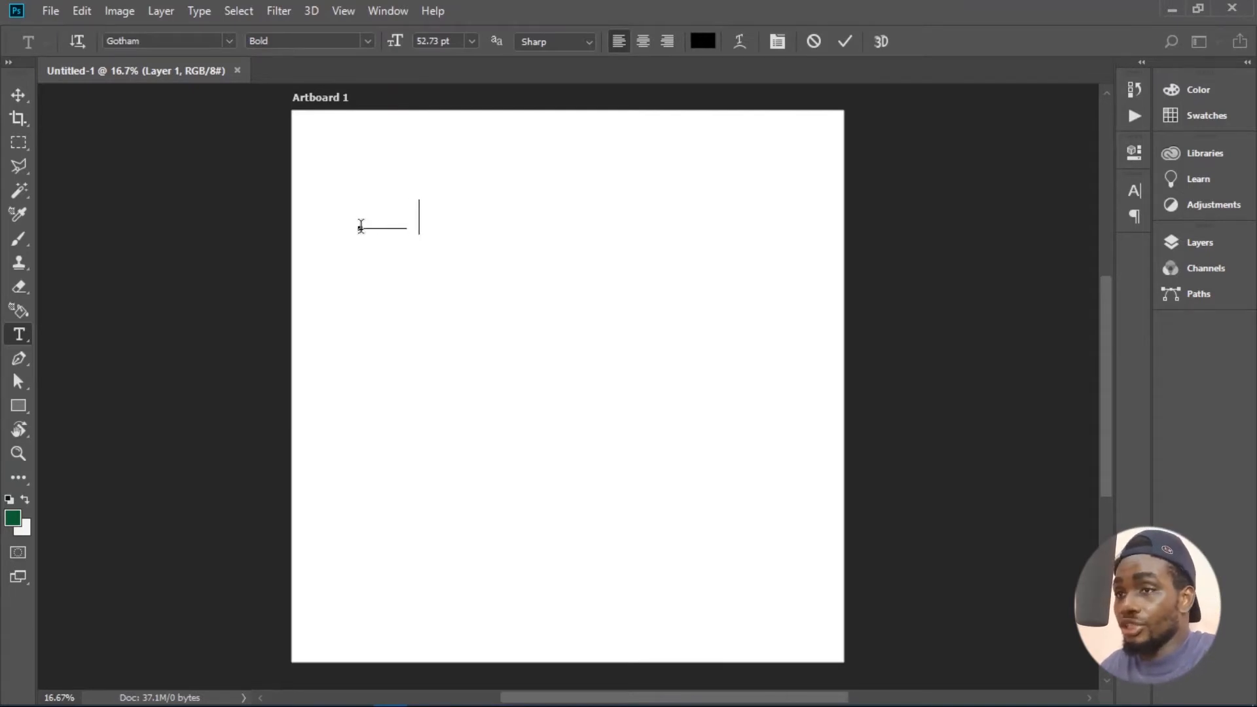
# - Enter "just" and "try" on two lines in Gotham Bold and scale the text up to about 238 pt
pyautogui.write('just')
pyautogui.press('Return')
pyautogui.write('try')
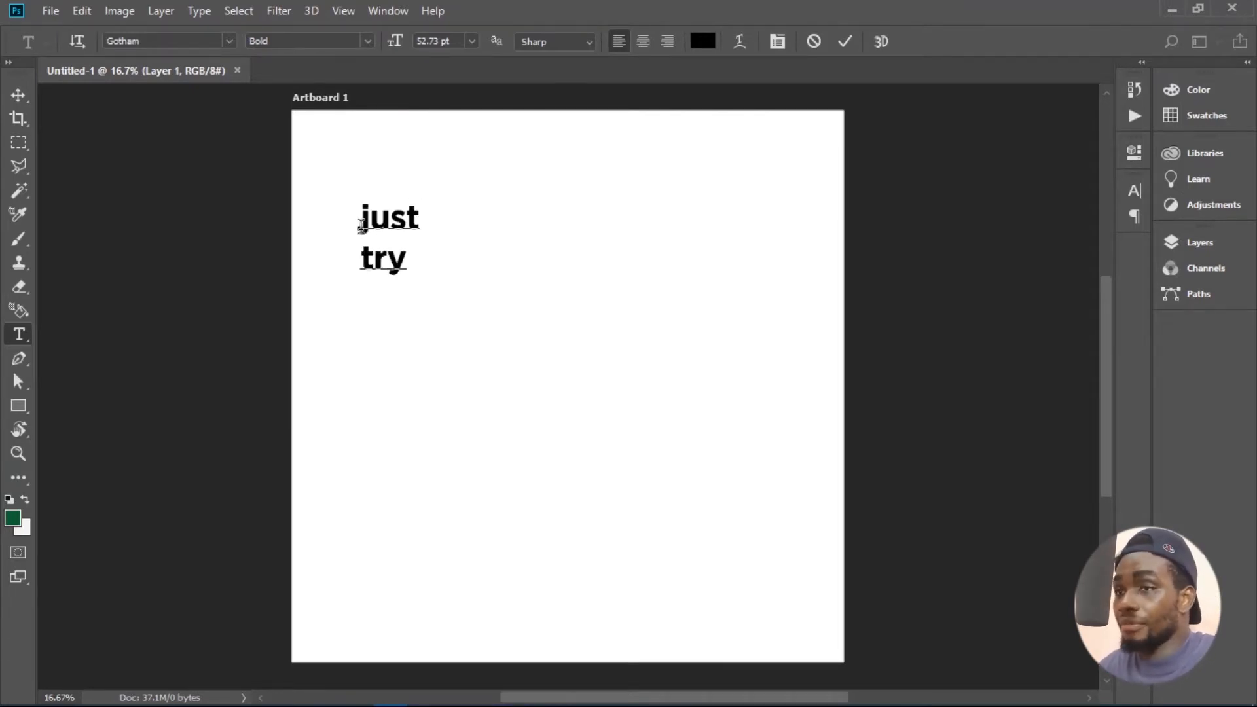
pyautogui.click(25, 99)
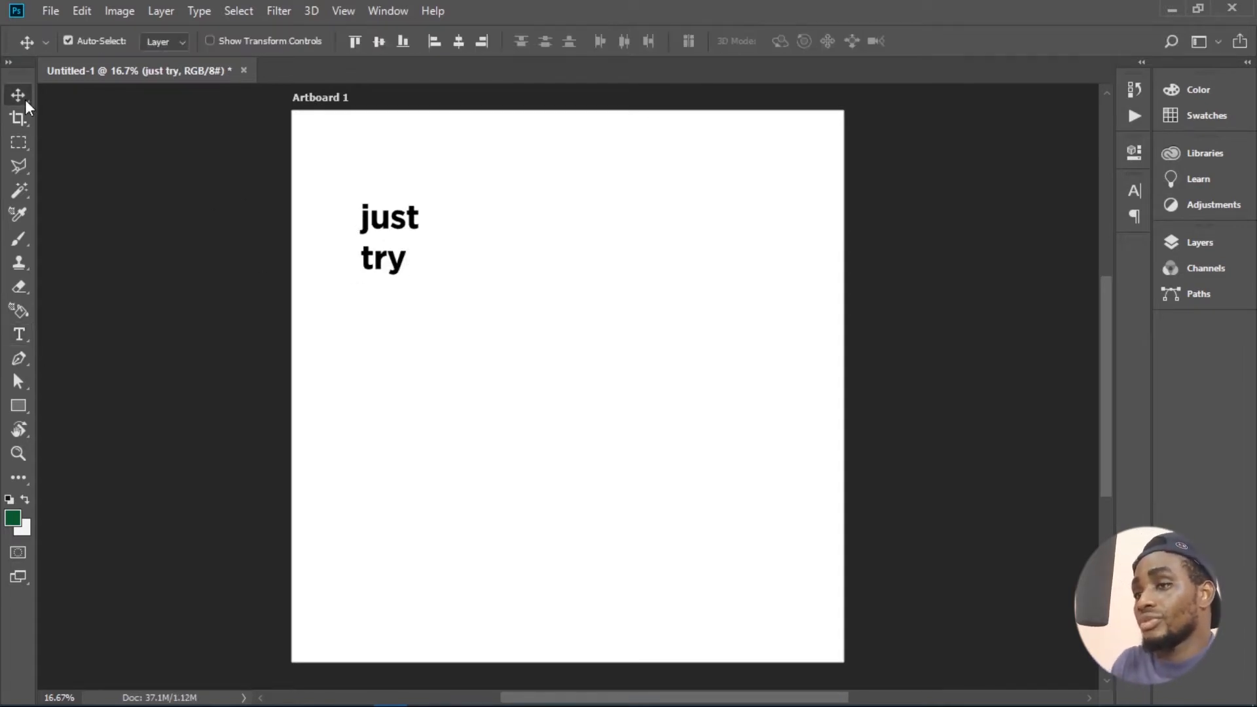
pyautogui.hotkey('ctrl', 't')
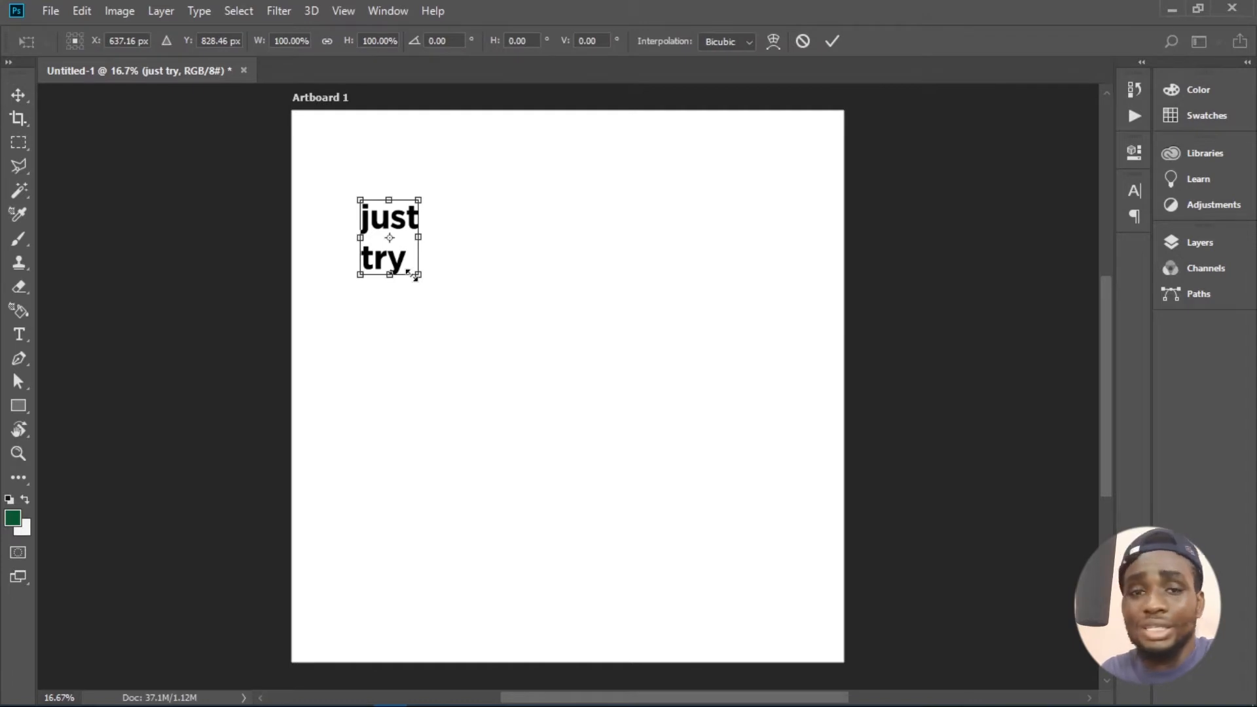
pyautogui.moveTo(415, 276); pyautogui.dragTo(675, 495)
pyautogui.press('Return')
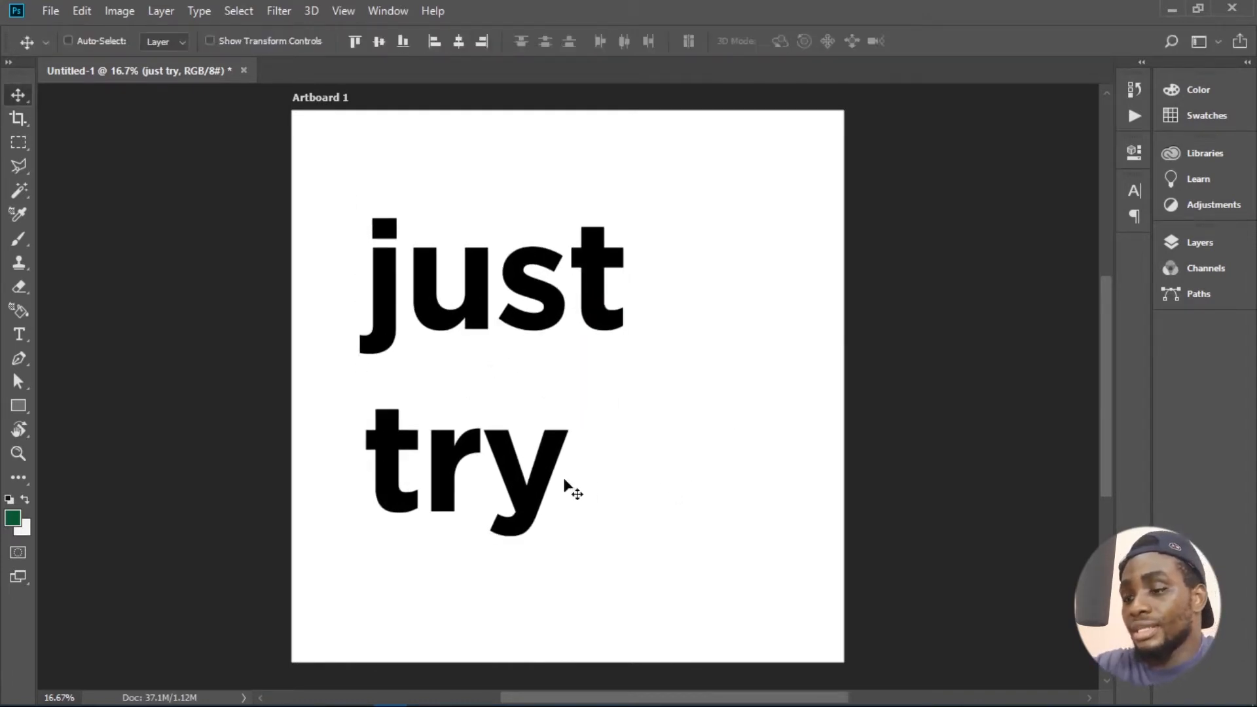
# - Delete the second line "try" from the text so the layer contains only "just"
pyautogui.doubleClick(564, 481)
pyautogui.moveTo(565, 481); pyautogui.dragTo(306, 459)
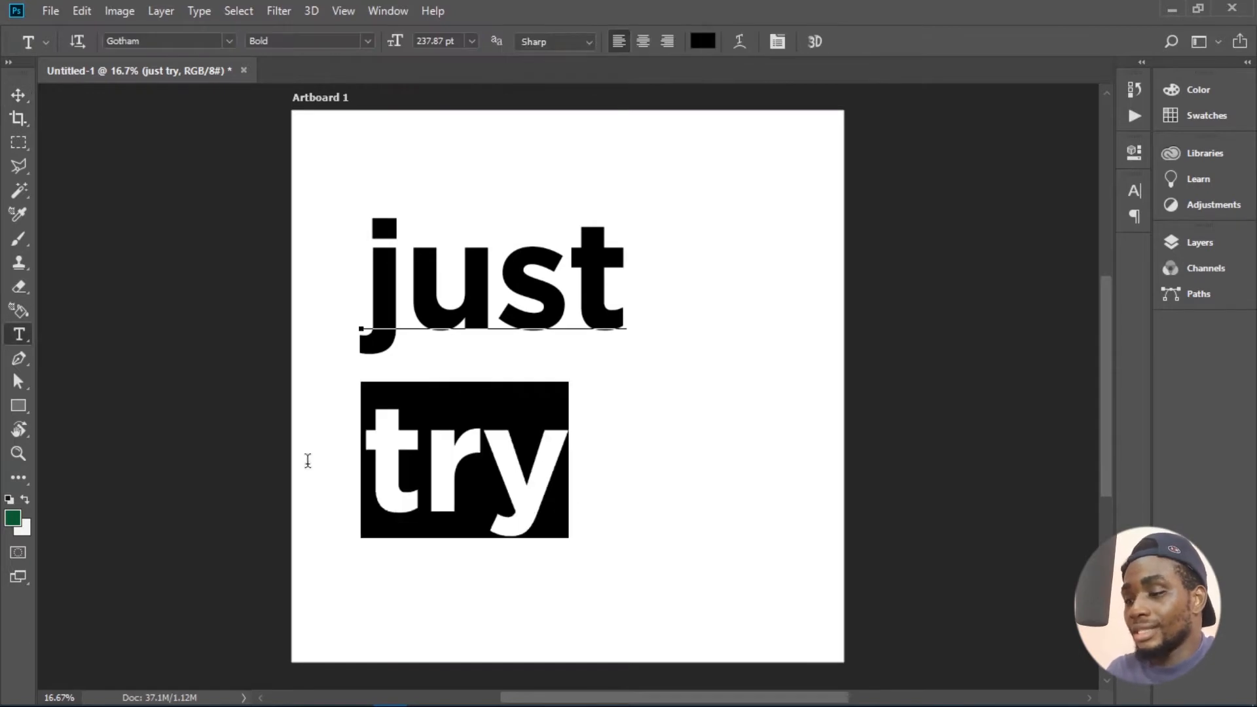
pyautogui.press('BackSpace')
pyautogui.press('BackSpace')
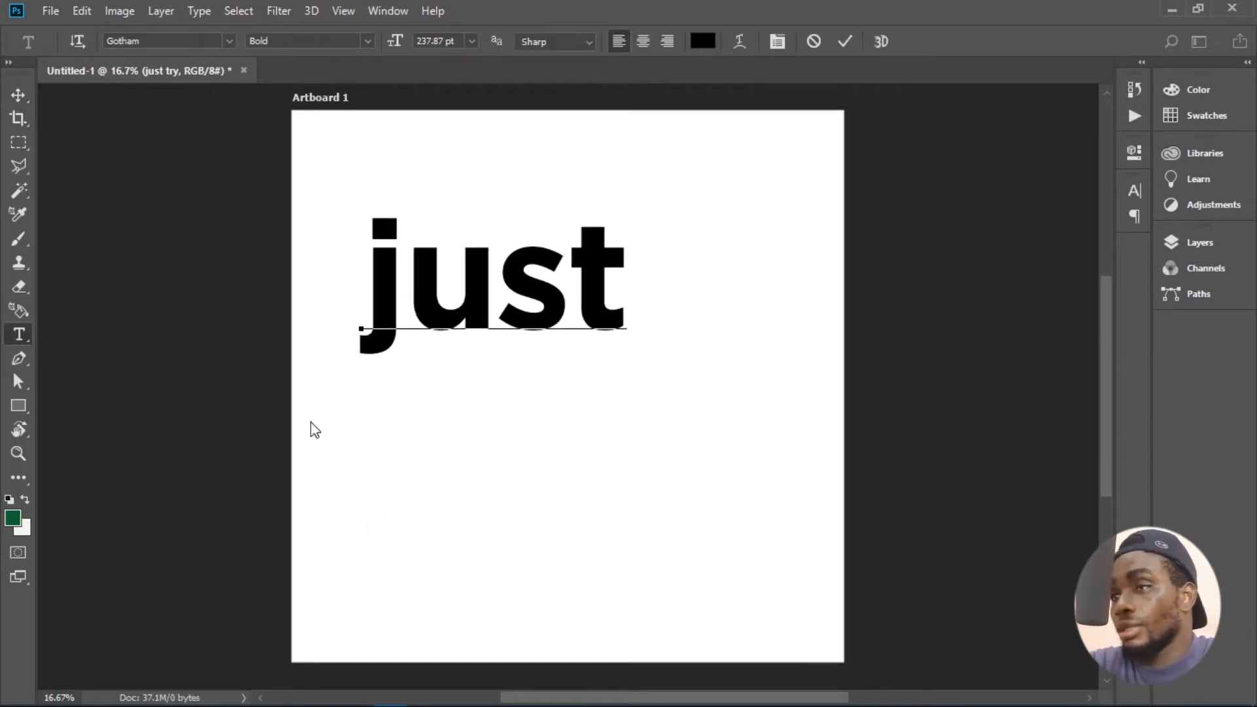
pyautogui.click(14, 96)
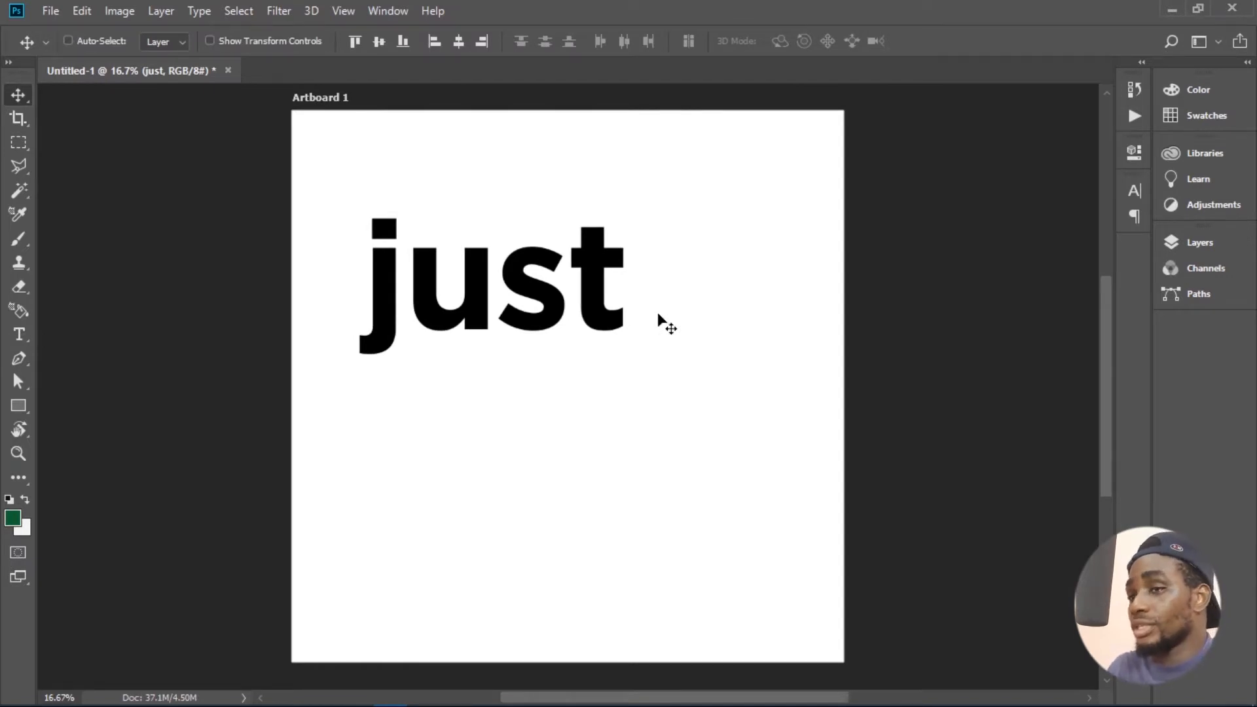
# - Add "try" as a separate text layer and scale it up to about 384% directly beneath "just"
pyautogui.press('t')
pyautogui.click(537, 458)
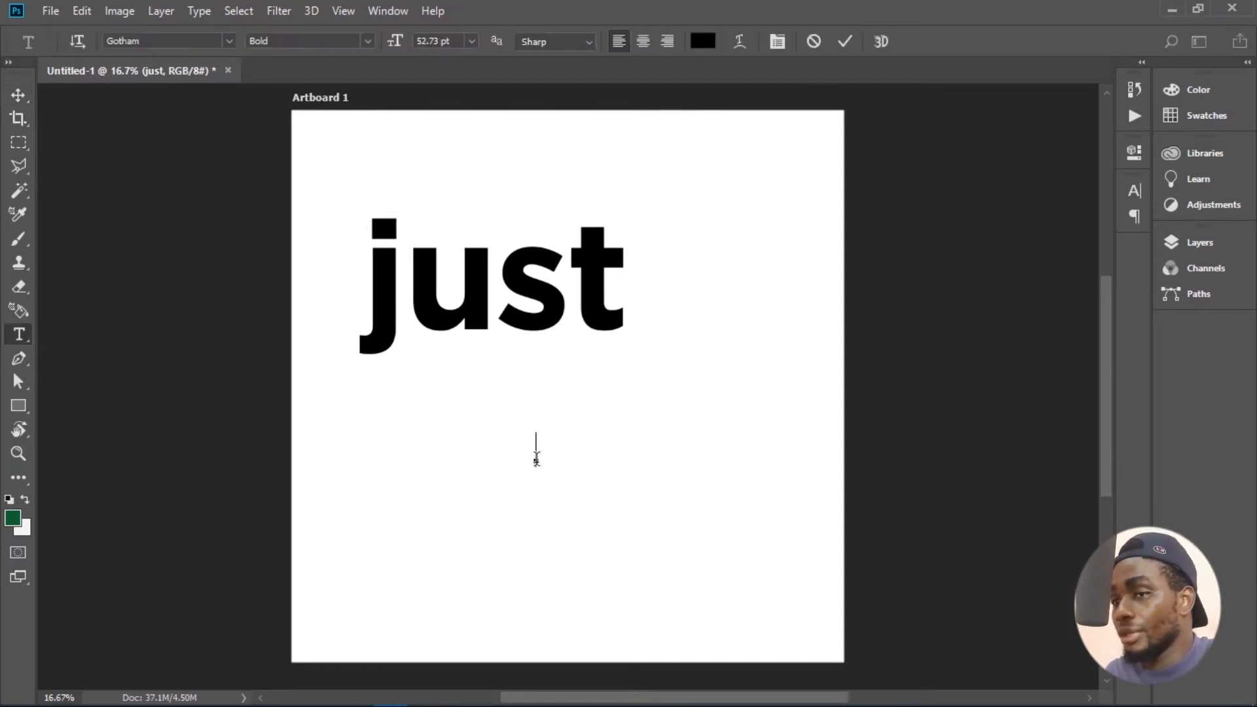
pyautogui.write('try')
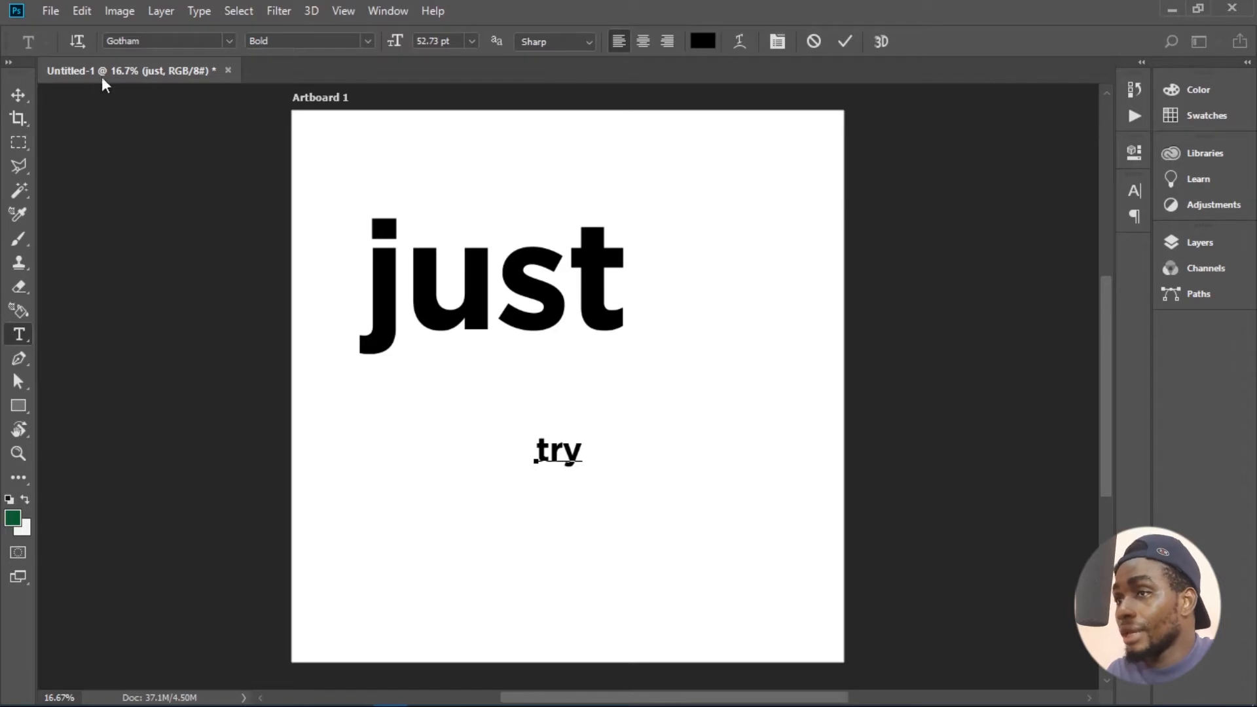
pyautogui.click(18, 95)
pyautogui.hotkey('ctrl', 't')
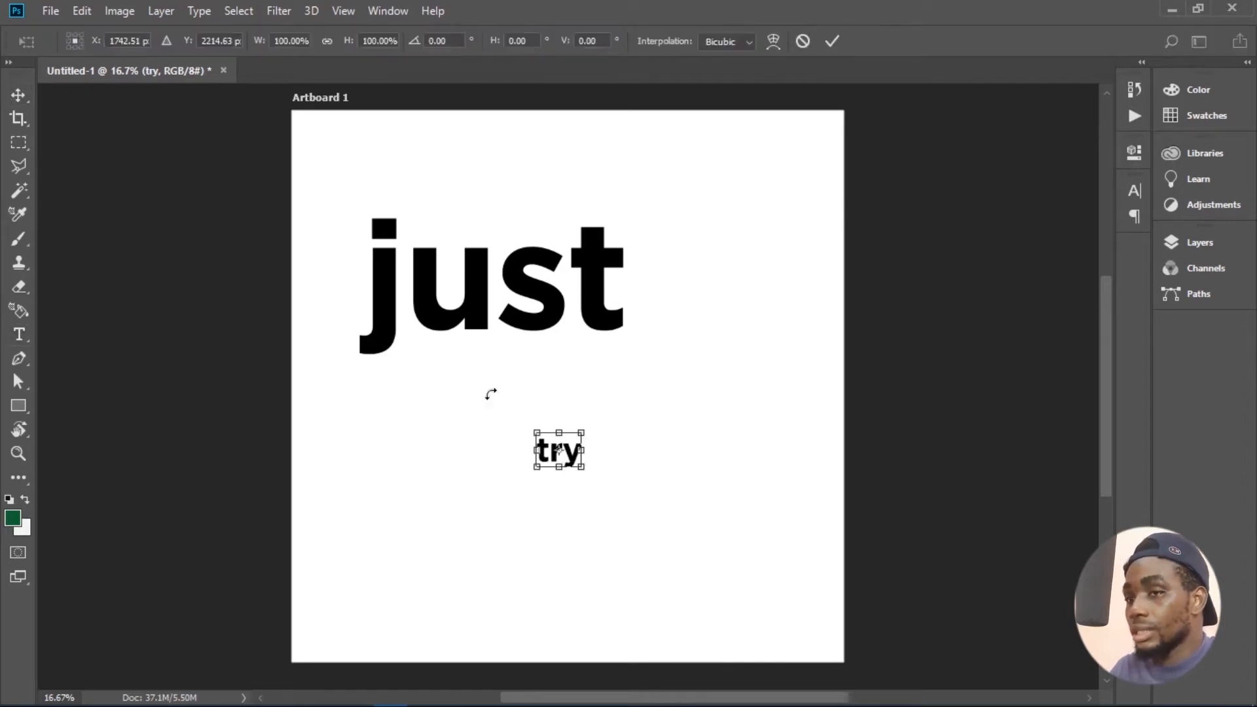
pyautogui.moveTo(529, 429); pyautogui.dragTo(399, 335)
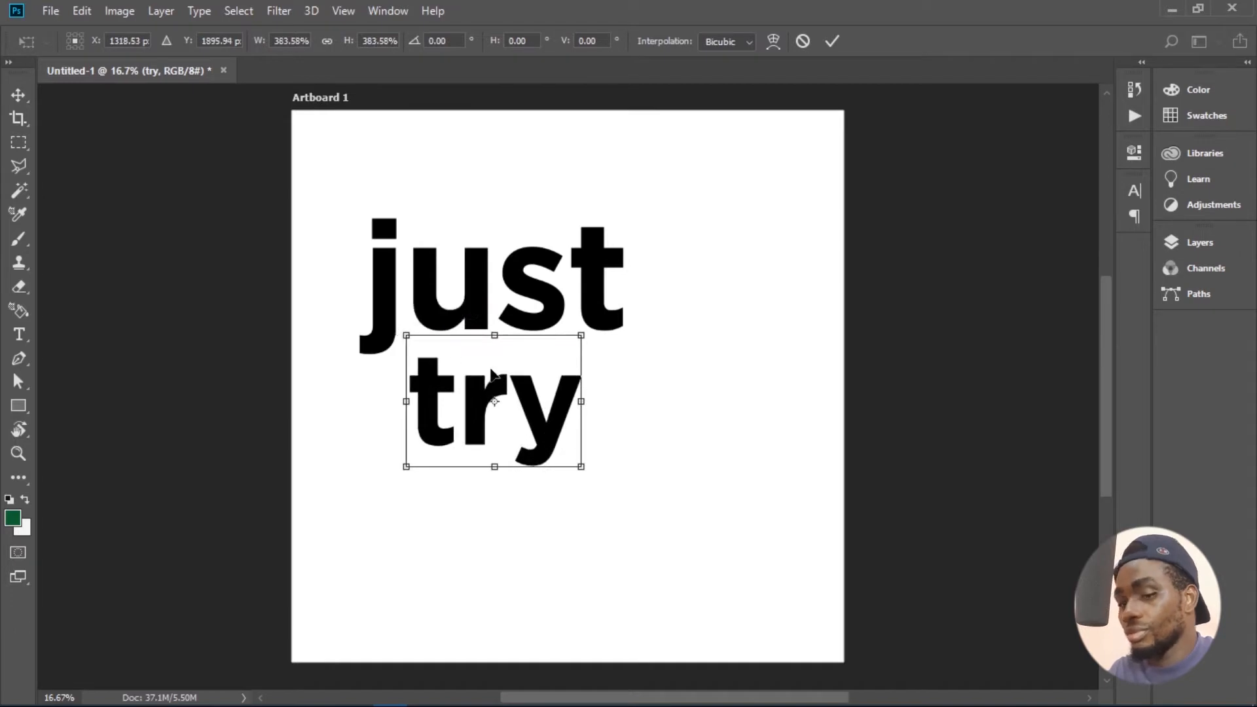
pyautogui.press('Return')
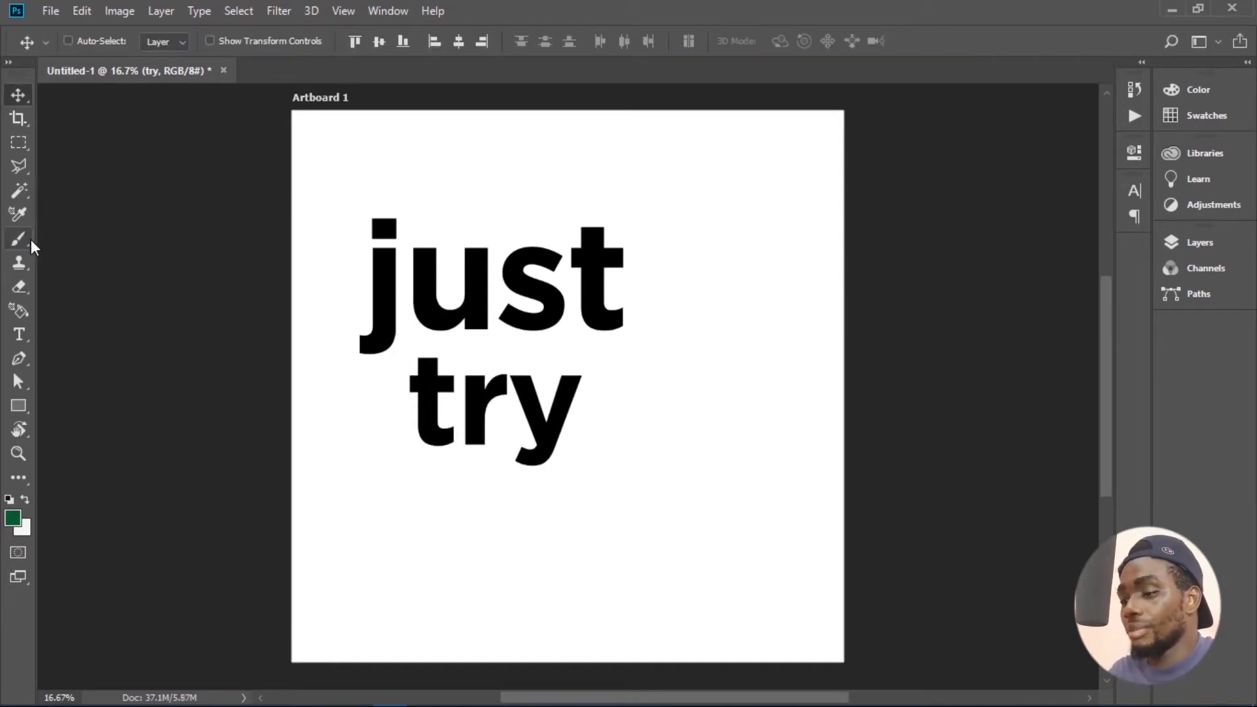
# - Place a vertical guide at the left edge of "try" and nudge "just" left to align its "u" with the guide
pyautogui.hotkey('ctrl', 'r')
pyautogui.moveTo(43, 314); pyautogui.dragTo(423, 338)
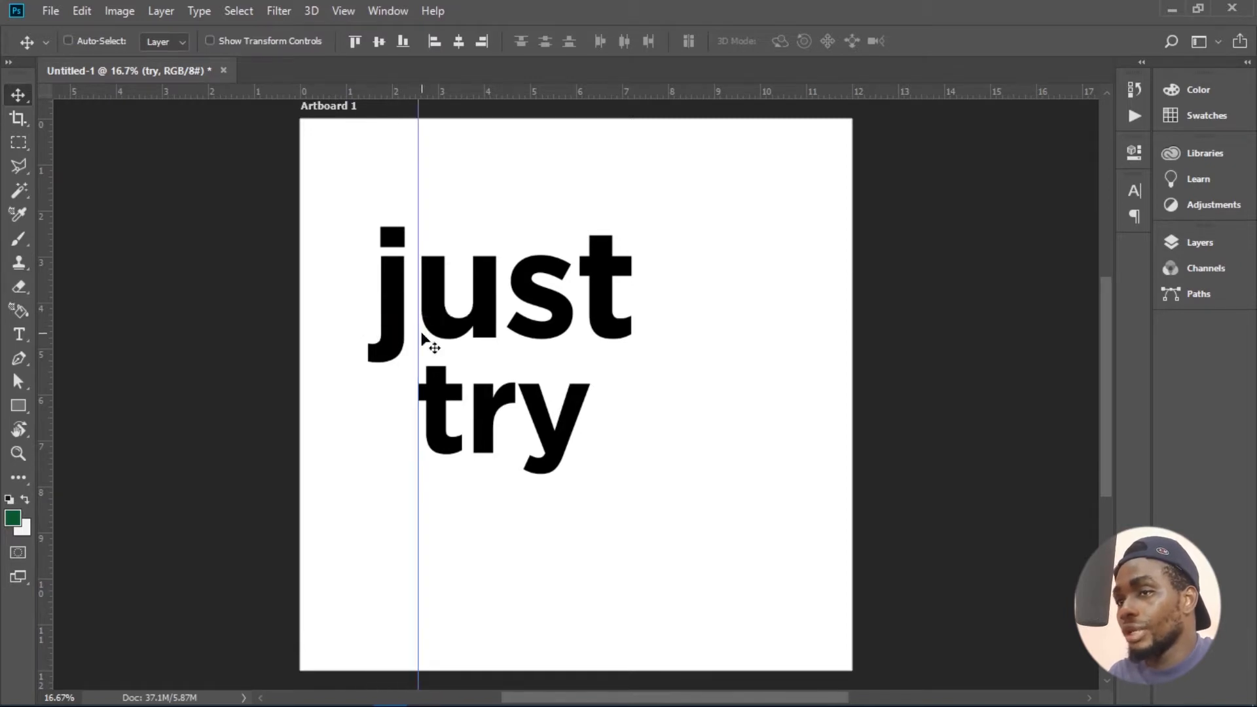
pyautogui.click(1205, 243)
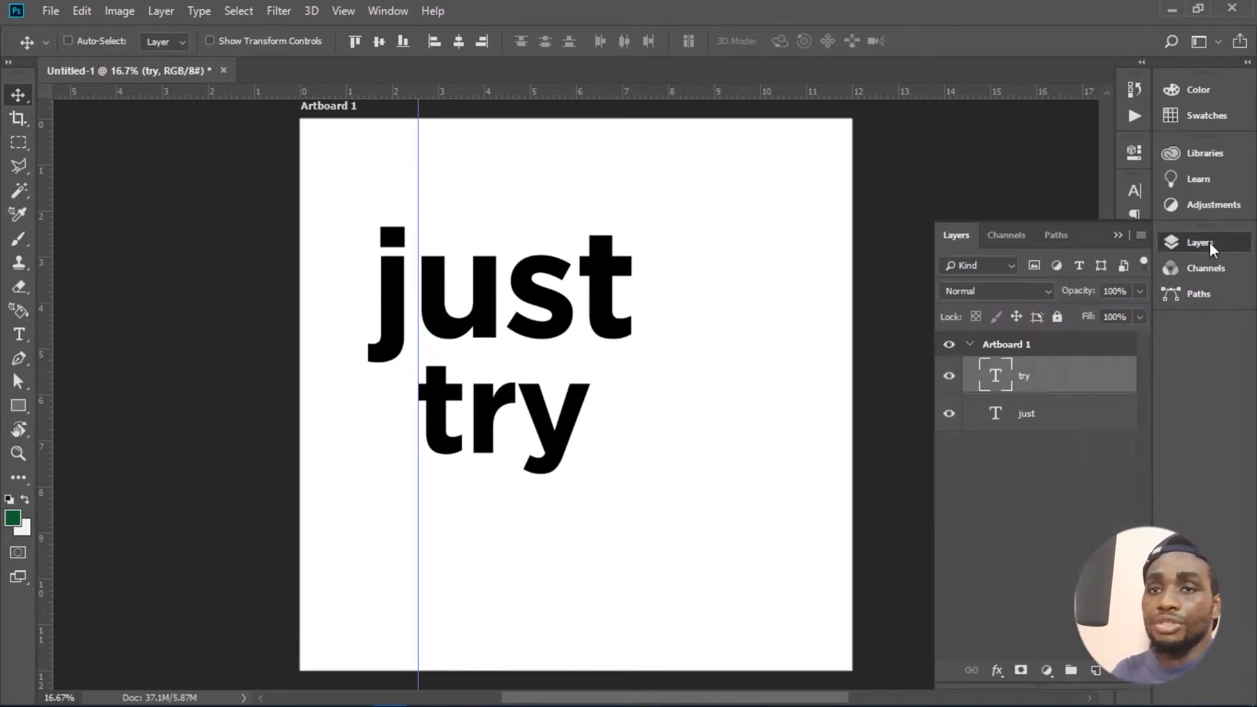
pyautogui.click(1040, 419)
pyautogui.hotkey('shift', 'Left')
pyautogui.hotkey('shift', 'Left')
pyautogui.hotkey('shift', 'Left')
pyautogui.hotkey('shift', 'Left')
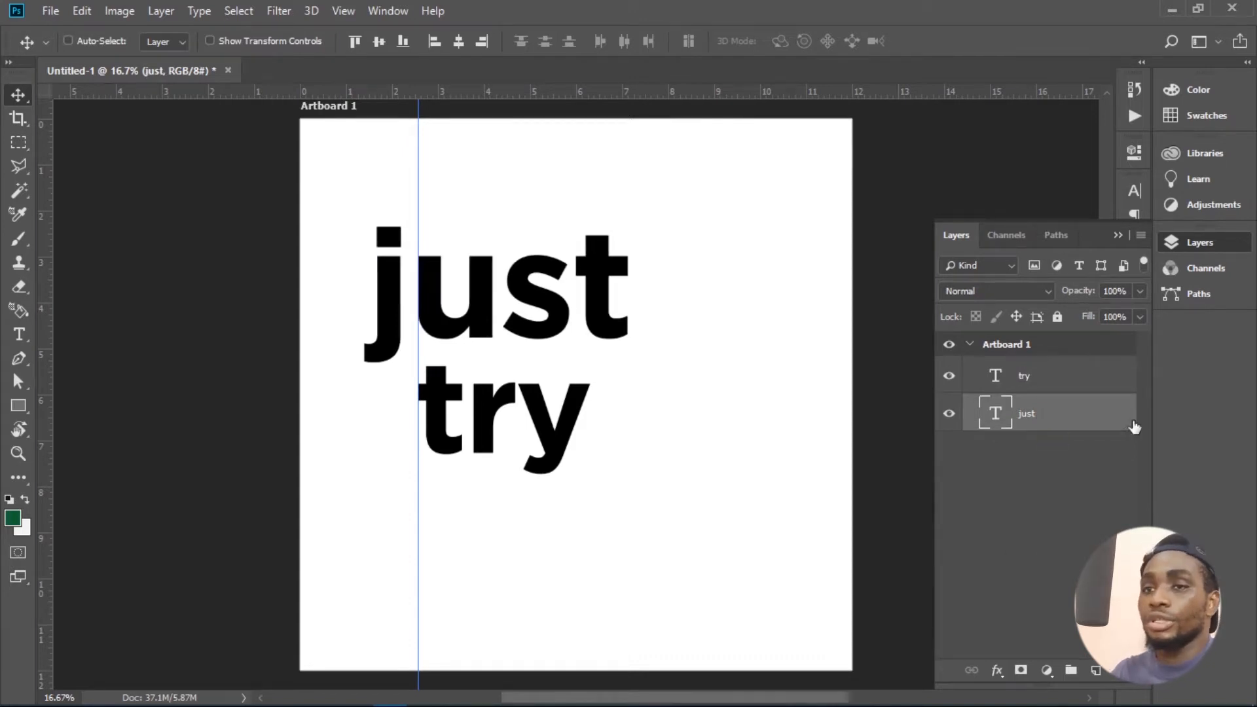
# - Remove the vertical guide and nudge the "try" layer up closer to "just"
pyautogui.click(1069, 374)
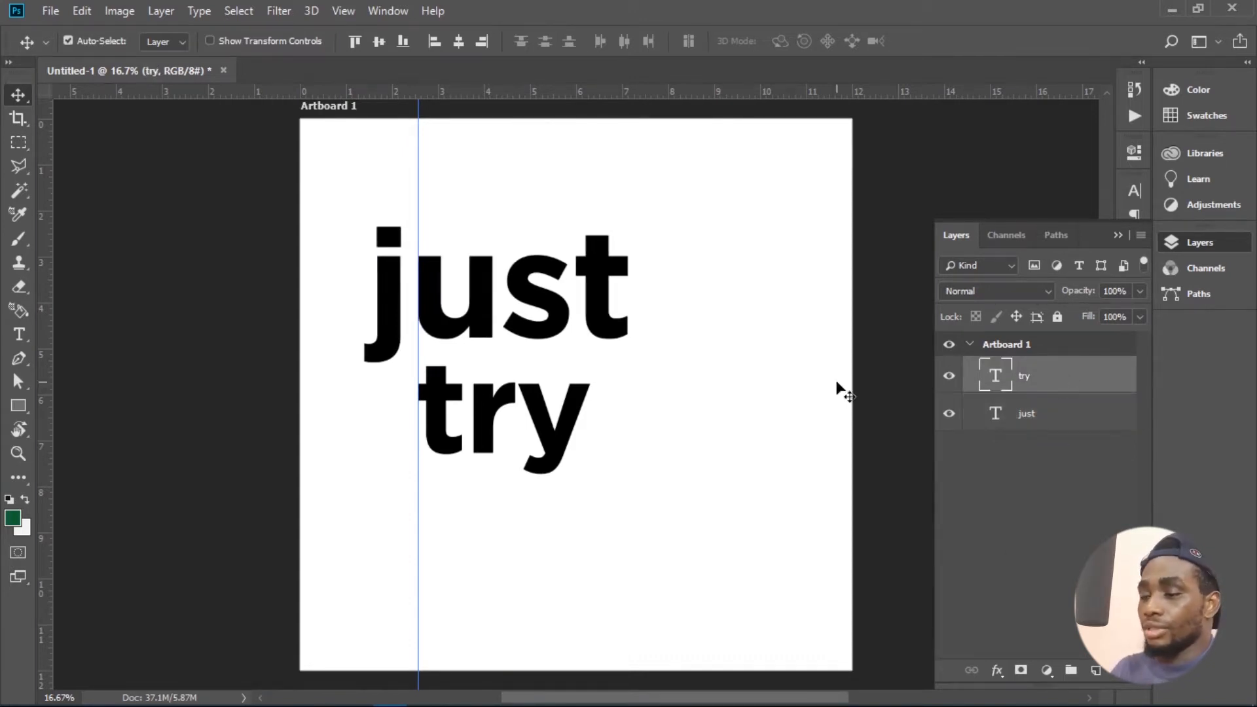
pyautogui.moveTo(416, 197); pyautogui.dragTo(12, 177)
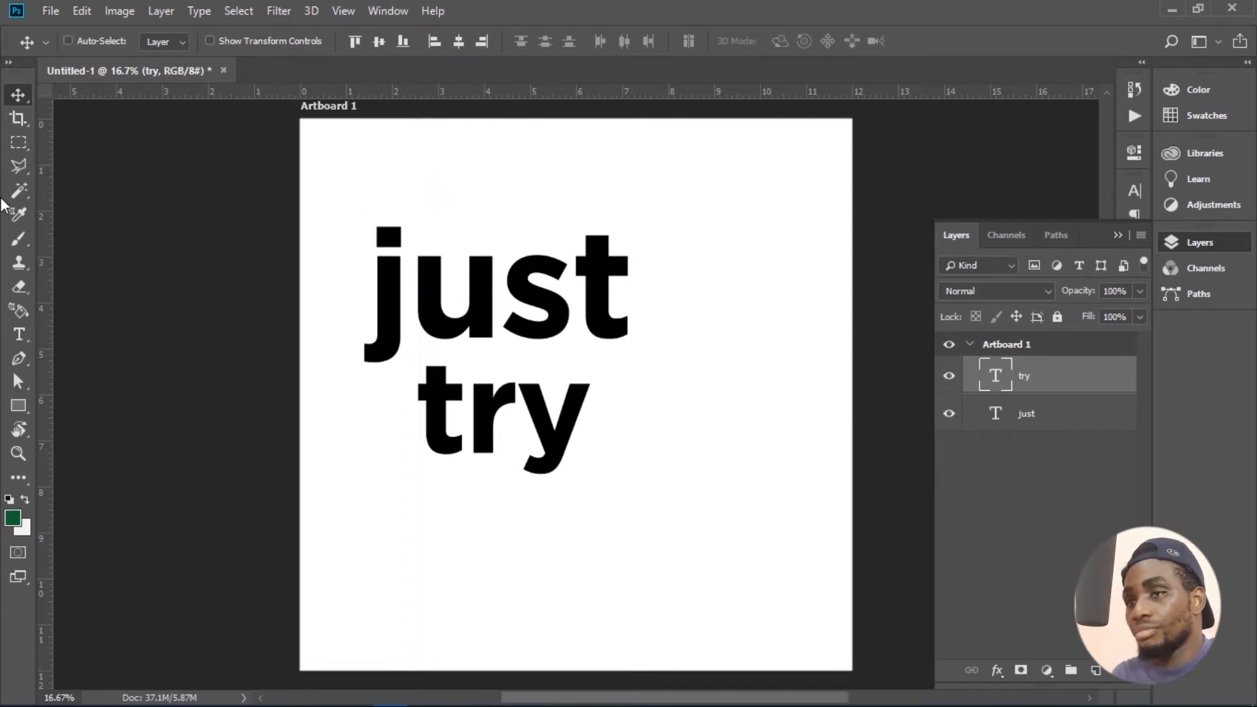
pyautogui.hotkey('shift', 'Up')
pyautogui.hotkey('shift', 'Up')
pyautogui.hotkey('shift', 'Up')
pyautogui.hotkey('shift', 'Up')
pyautogui.hotkey('shift', 'Up')
pyautogui.hotkey('shift', 'Up')
pyautogui.hotkey('shift', 'Up')
pyautogui.hotkey('shift', 'Up')
pyautogui.hotkey('shift', 'Up')
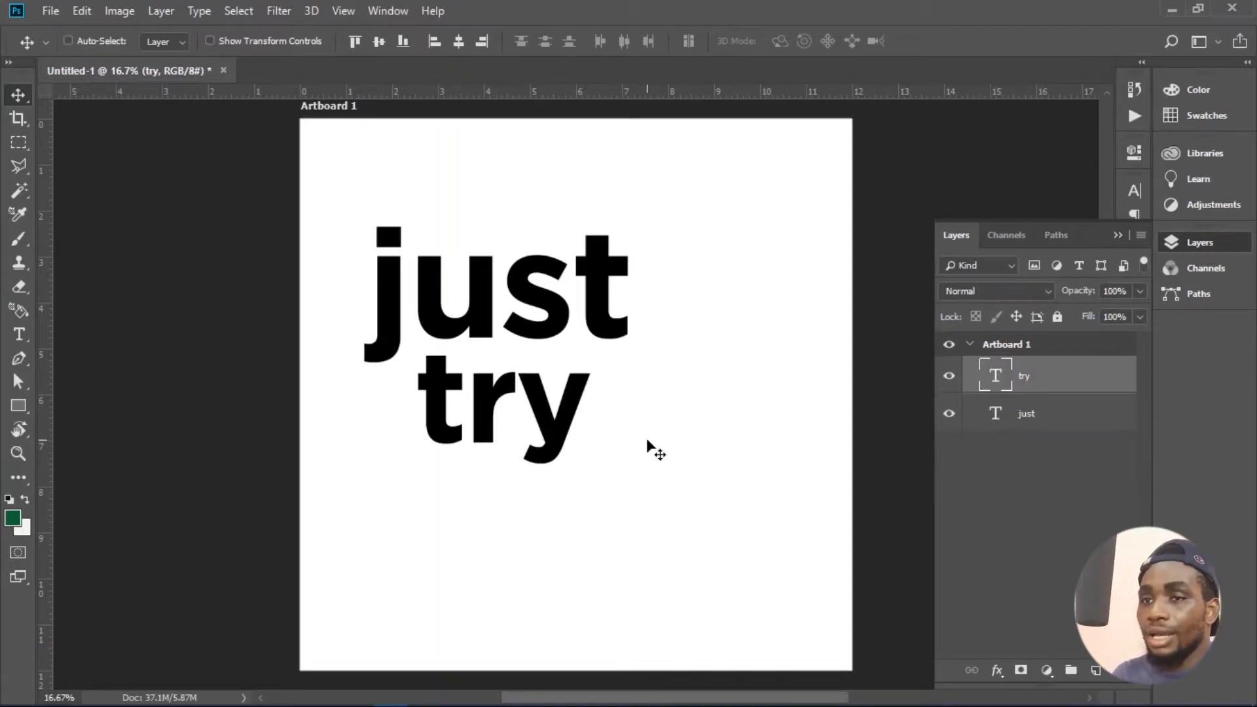
# - Group the "just" and "try" layers and rotate the group slightly counterclockwise
pyautogui.keyDown('ctrl'); pyautogui.click(1057, 431); pyautogui.keyUp('ctrl')
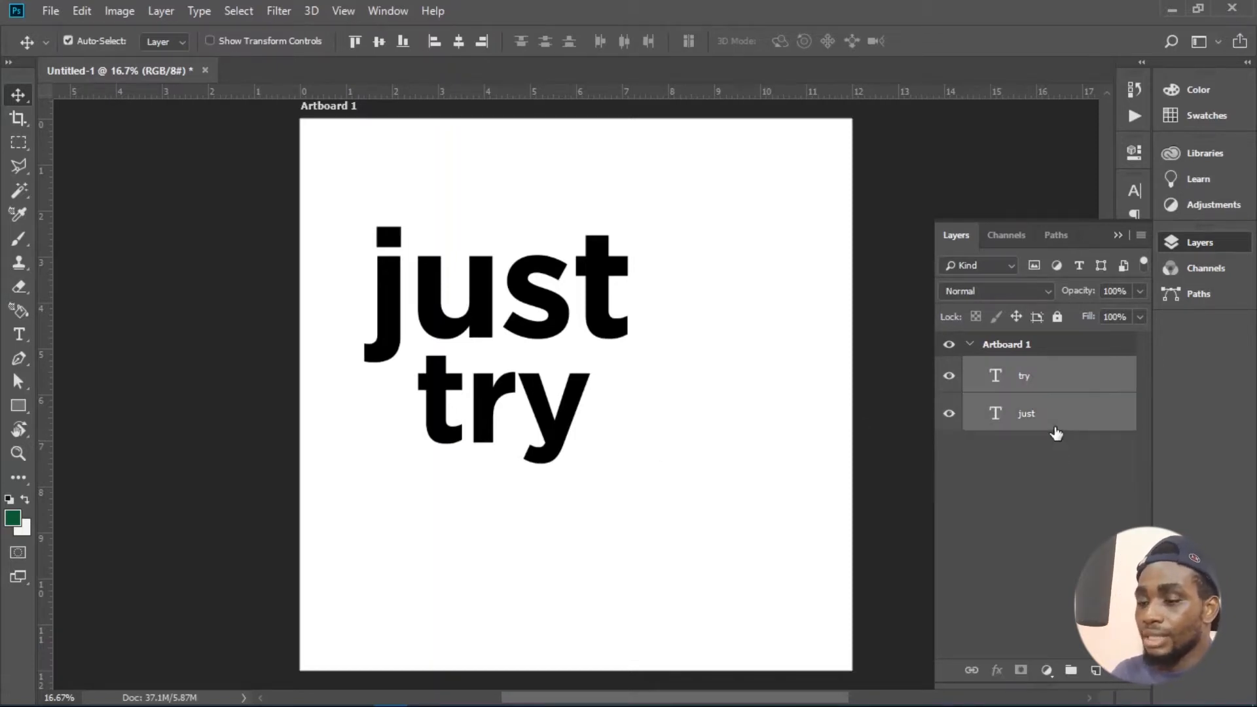
pyautogui.hotkey('ctrl', 'g')
pyautogui.hotkey('ctrl', 't')
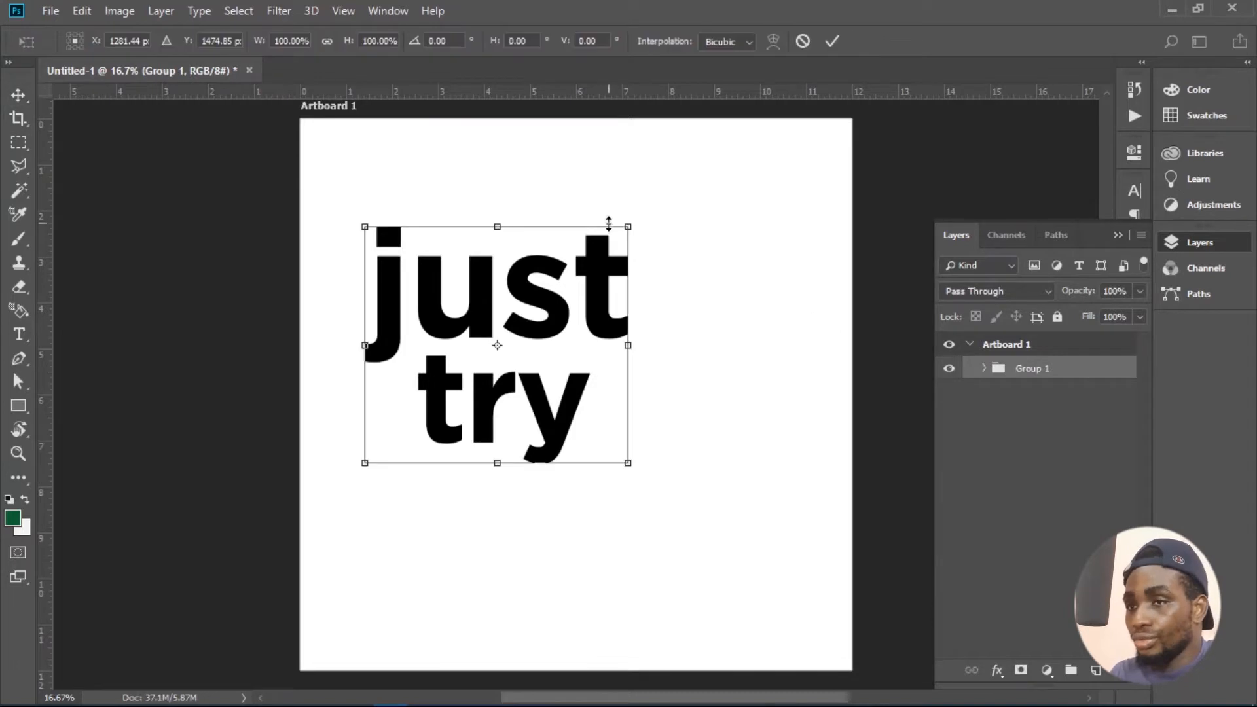
pyautogui.moveTo(647, 219); pyautogui.dragTo(637, 209)
pyautogui.press('Return')
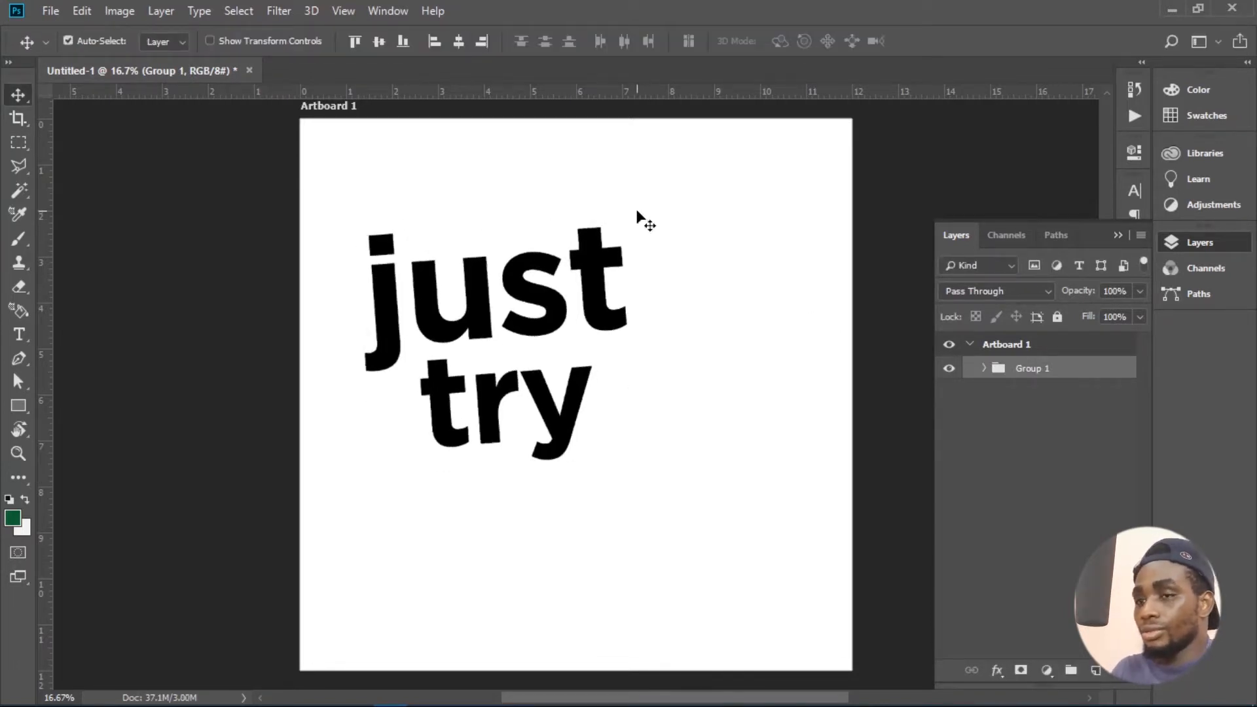
# - Convert the group to a smart object and distort its upper-right corner outward, placing it near the artboard's centre
pyautogui.rightClick(1048, 372)
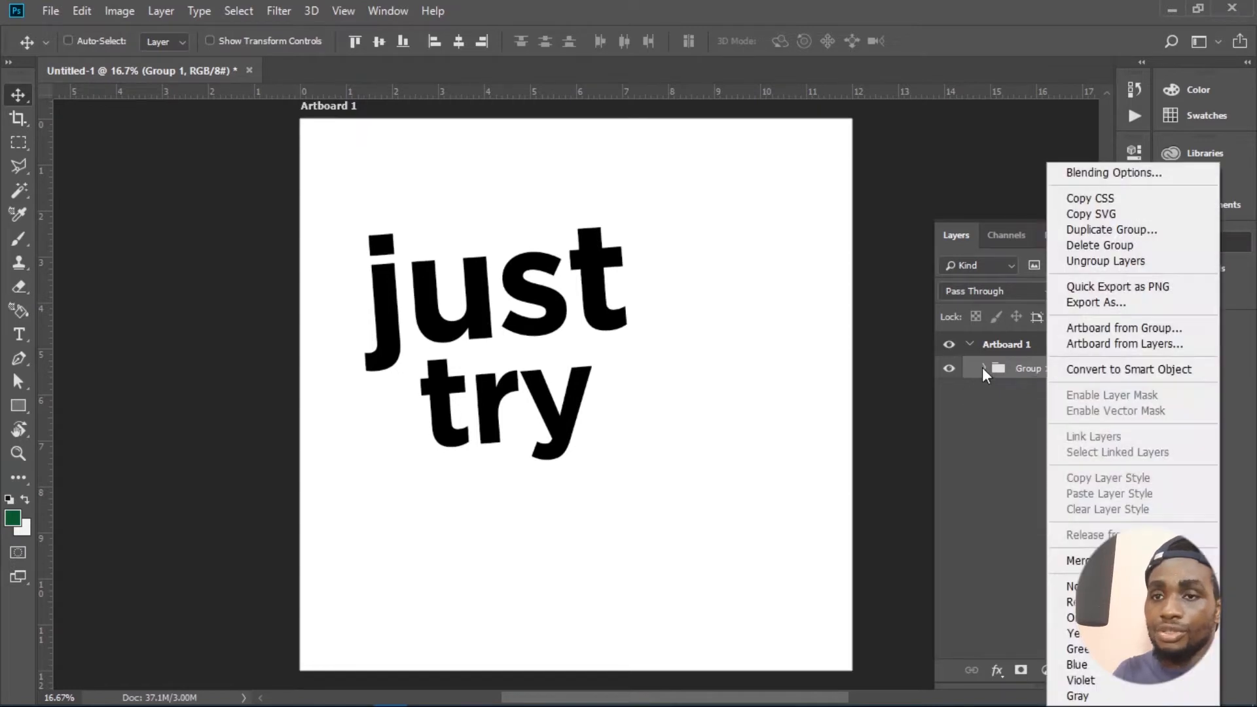
pyautogui.click(1087, 367)
pyautogui.hotkey('ctrl', 't')
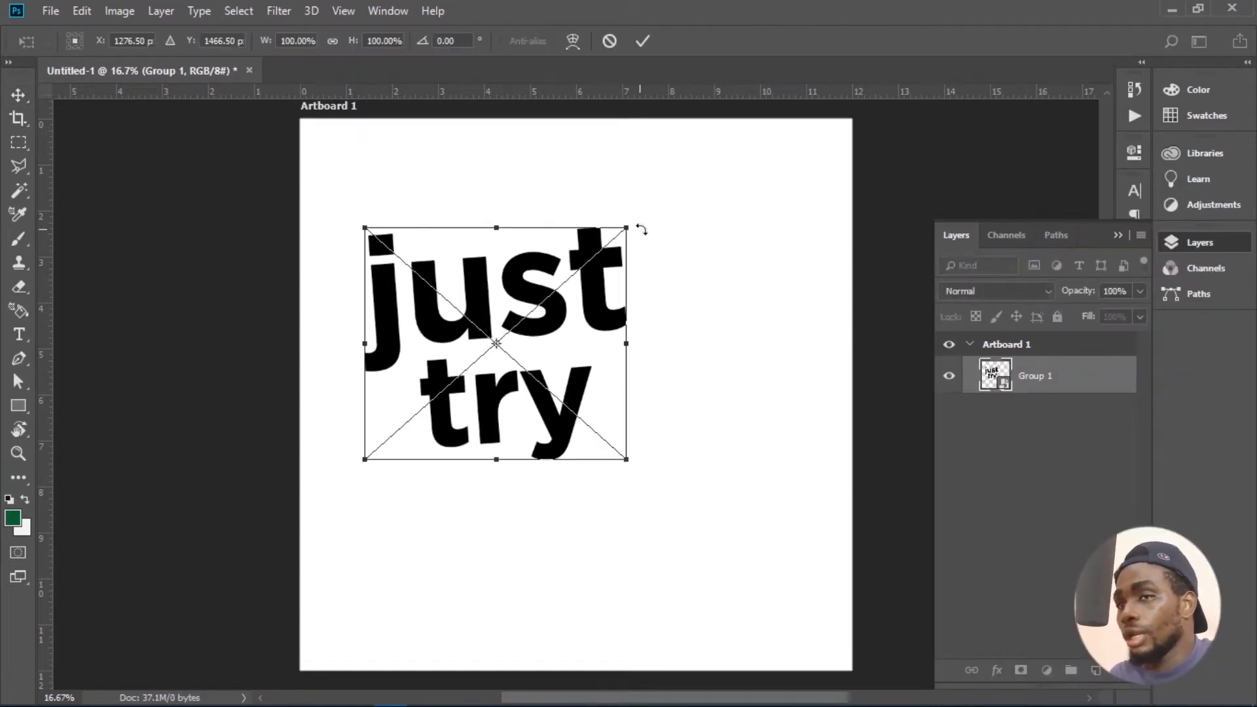
pyautogui.moveTo(630, 233); pyautogui.dragTo(729, 211)
pyautogui.press('Return')
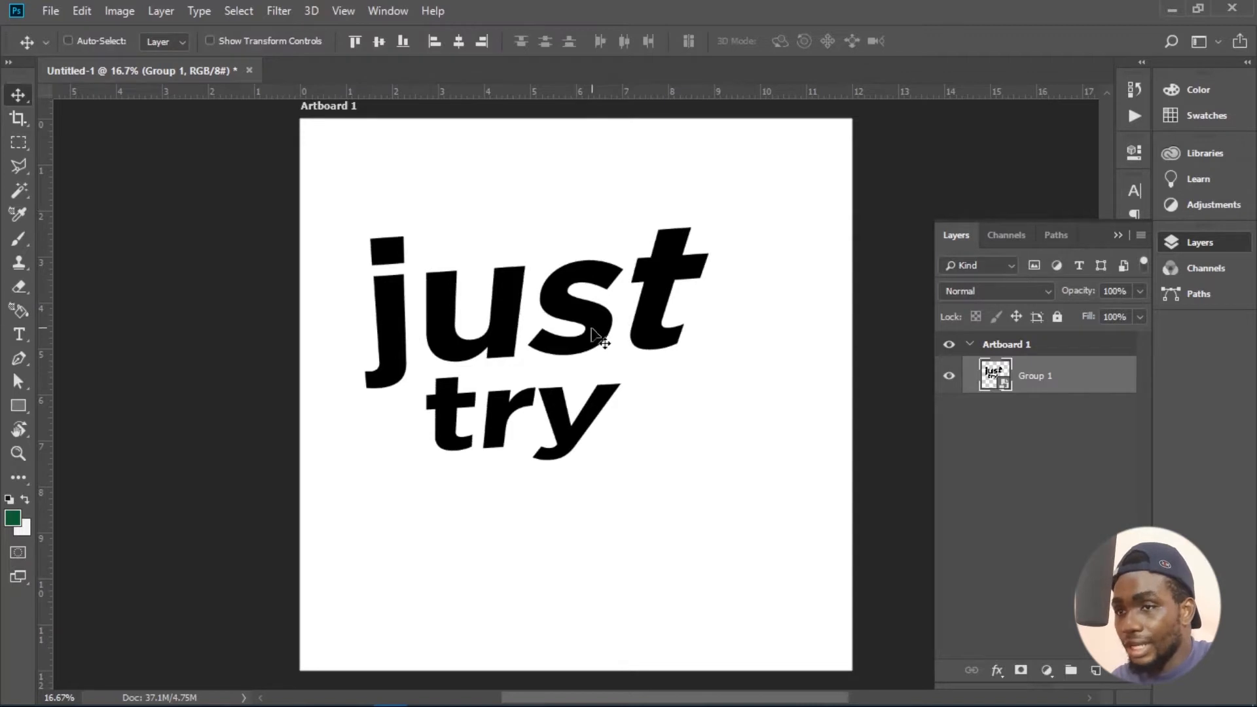
pyautogui.moveTo(590, 333); pyautogui.dragTo(640, 363)
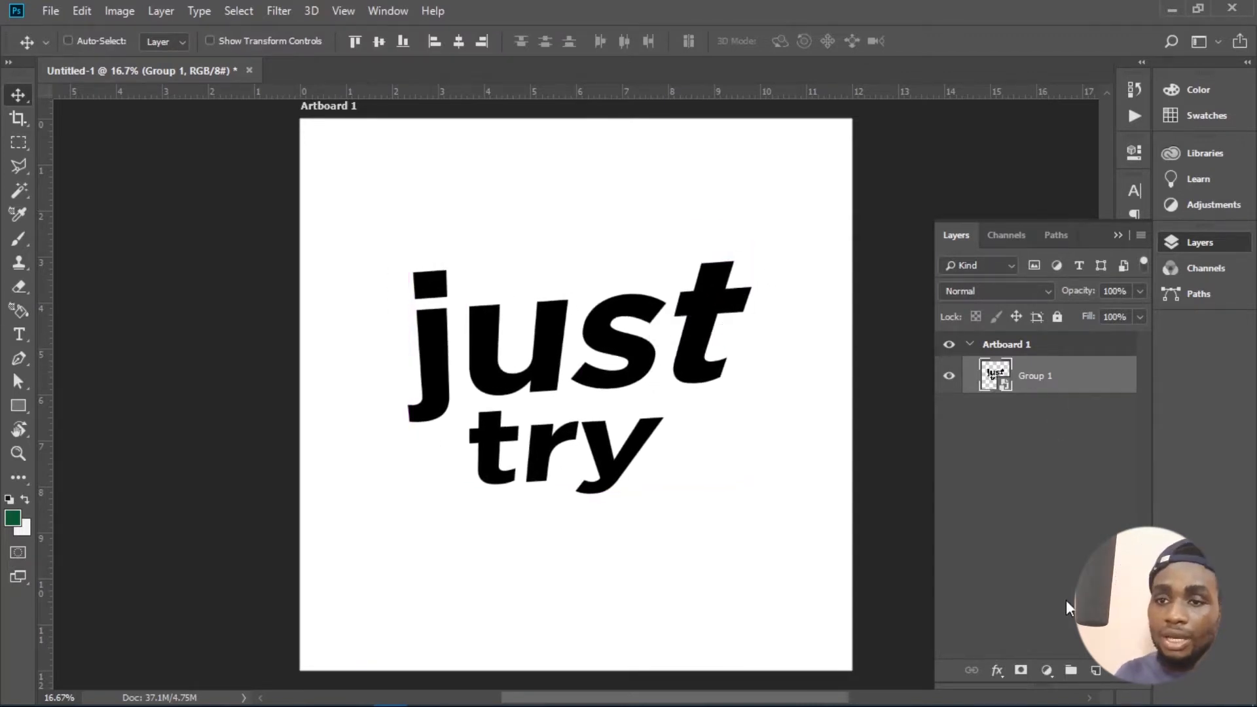
# - Apply a black drop shadow at 20% opacity to the text, without an outer glow, and reposition the text slightly
pyautogui.click(994, 673)
pyautogui.click(998, 660)
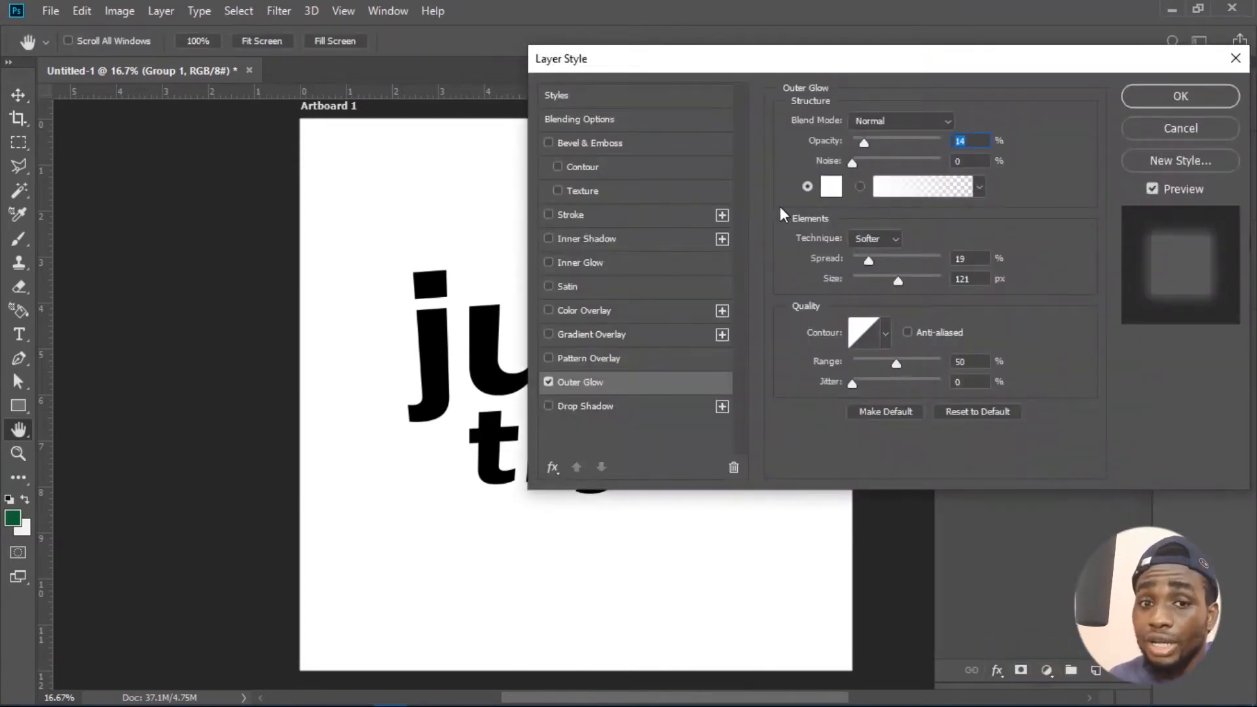
pyautogui.click(549, 383)
pyautogui.click(550, 404)
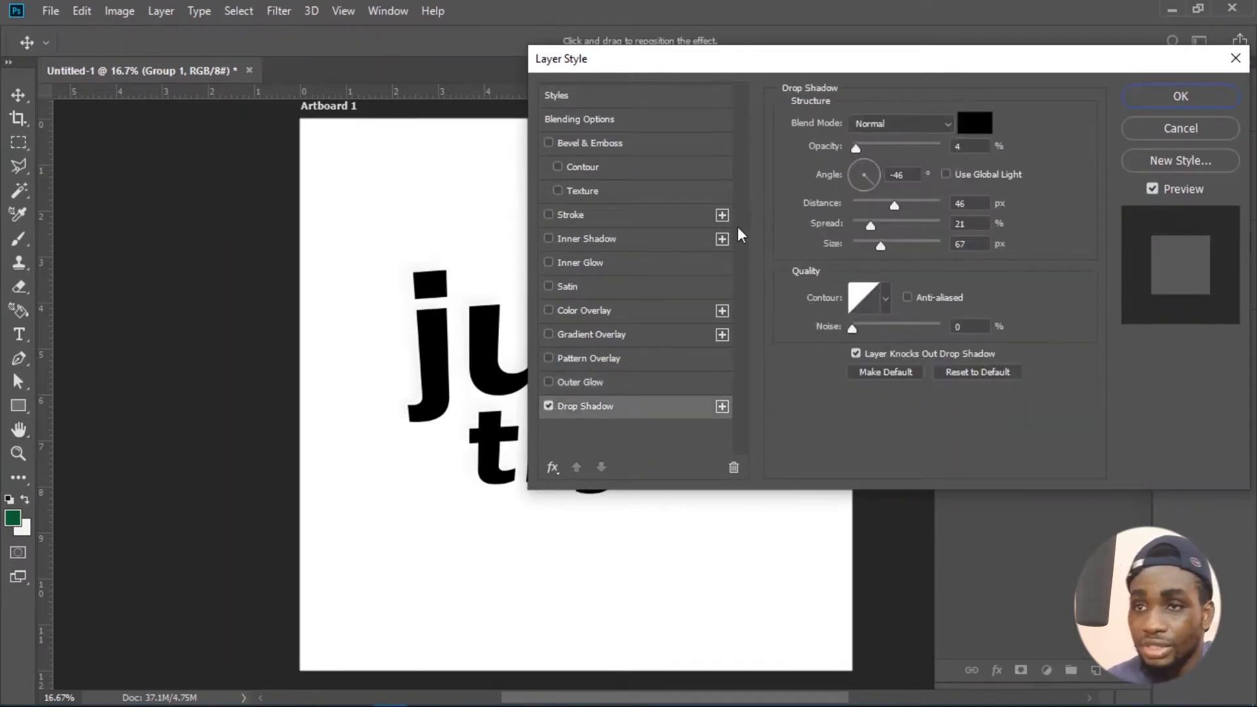
pyautogui.moveTo(857, 148); pyautogui.dragTo(908, 150)
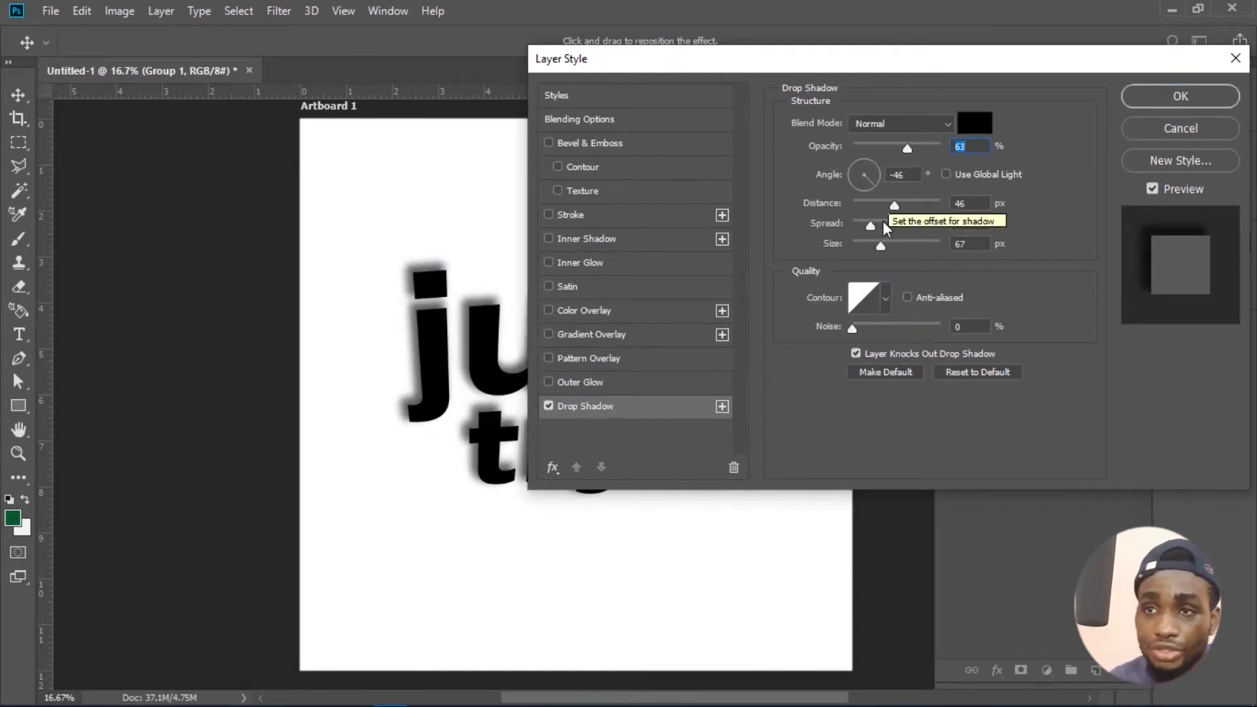
pyautogui.moveTo(907, 151); pyautogui.dragTo(875, 149)
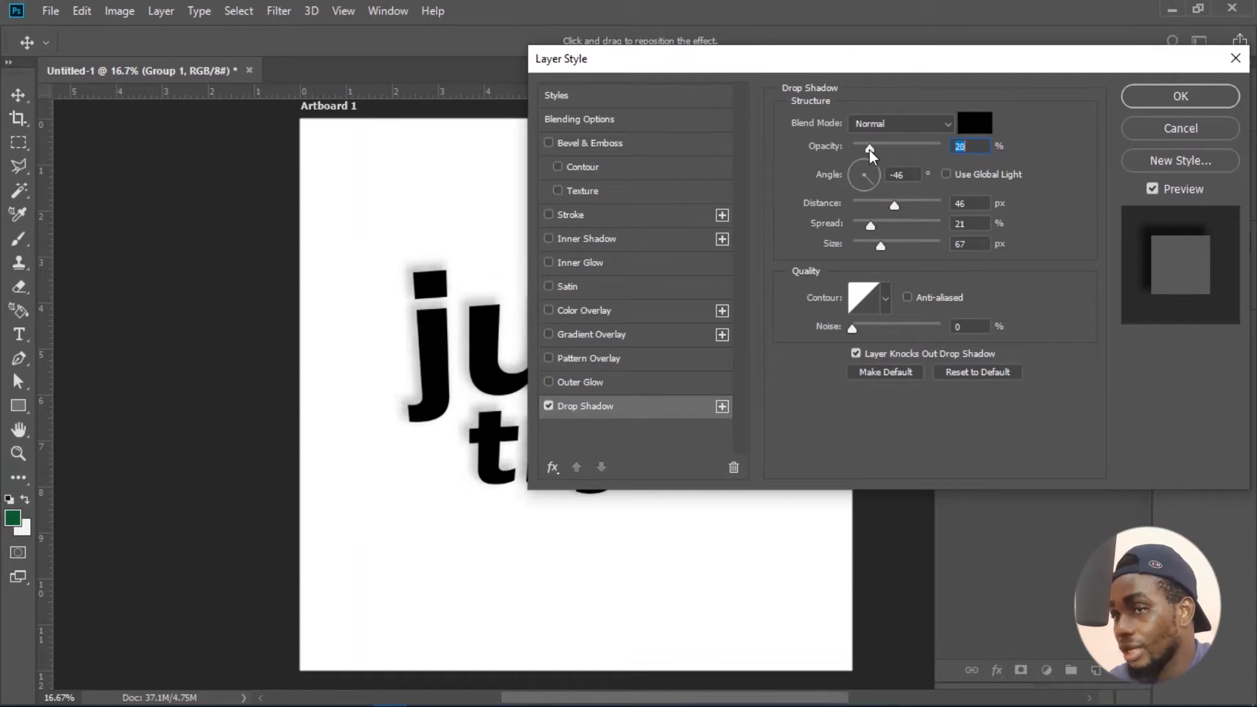
pyautogui.click(1137, 99)
pyautogui.moveTo(619, 338); pyautogui.dragTo(611, 291)
# - Open the recent file Red Flags In Business Part 2.psb
pyautogui.click(51, 10)
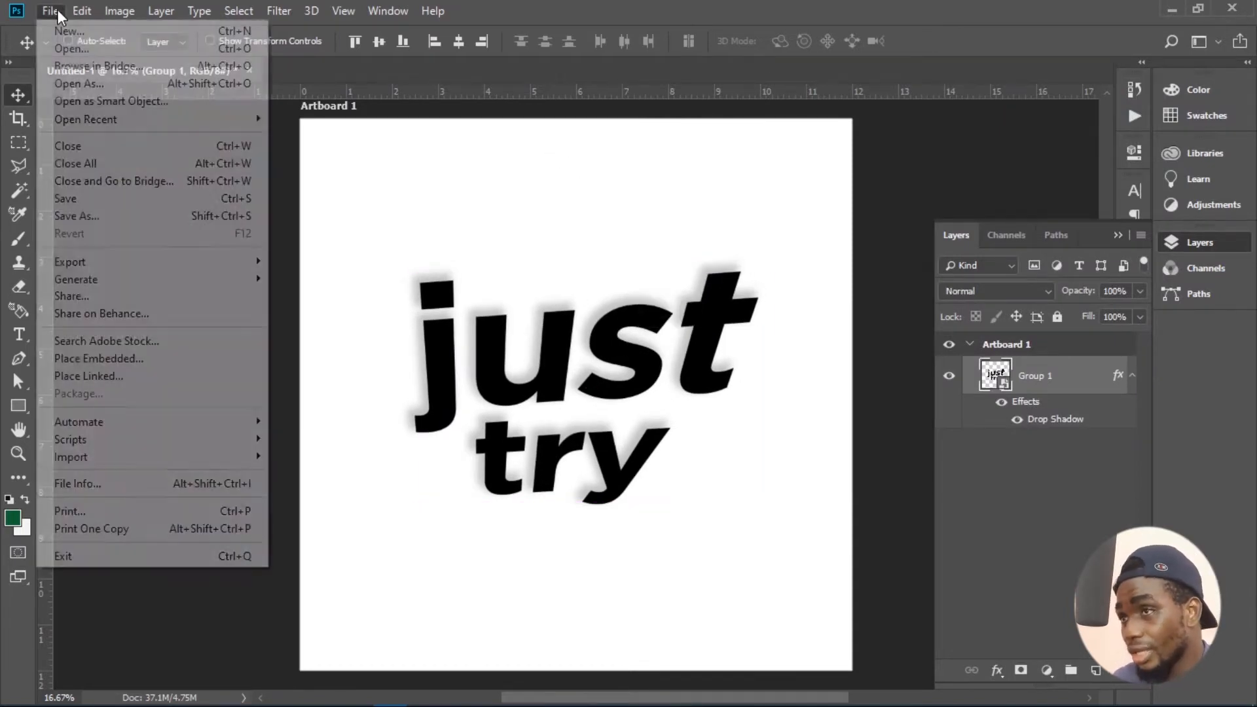
pyautogui.moveTo(169, 120)
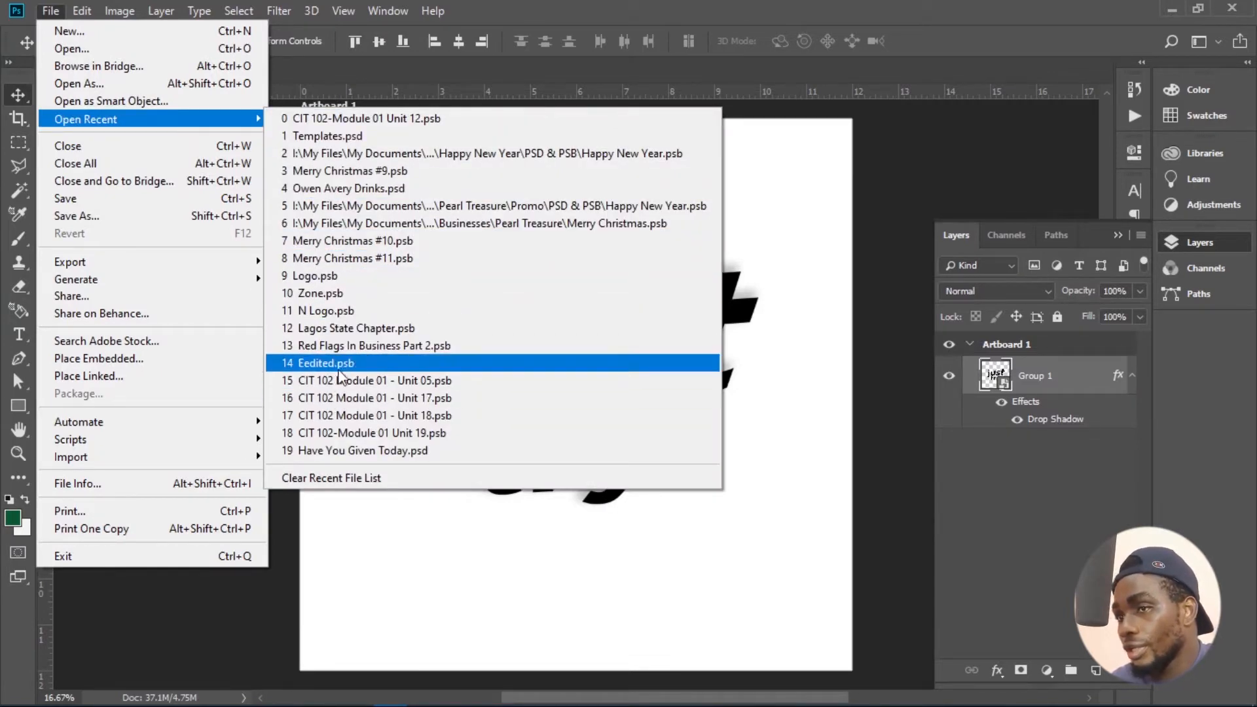
pyautogui.click(361, 351)
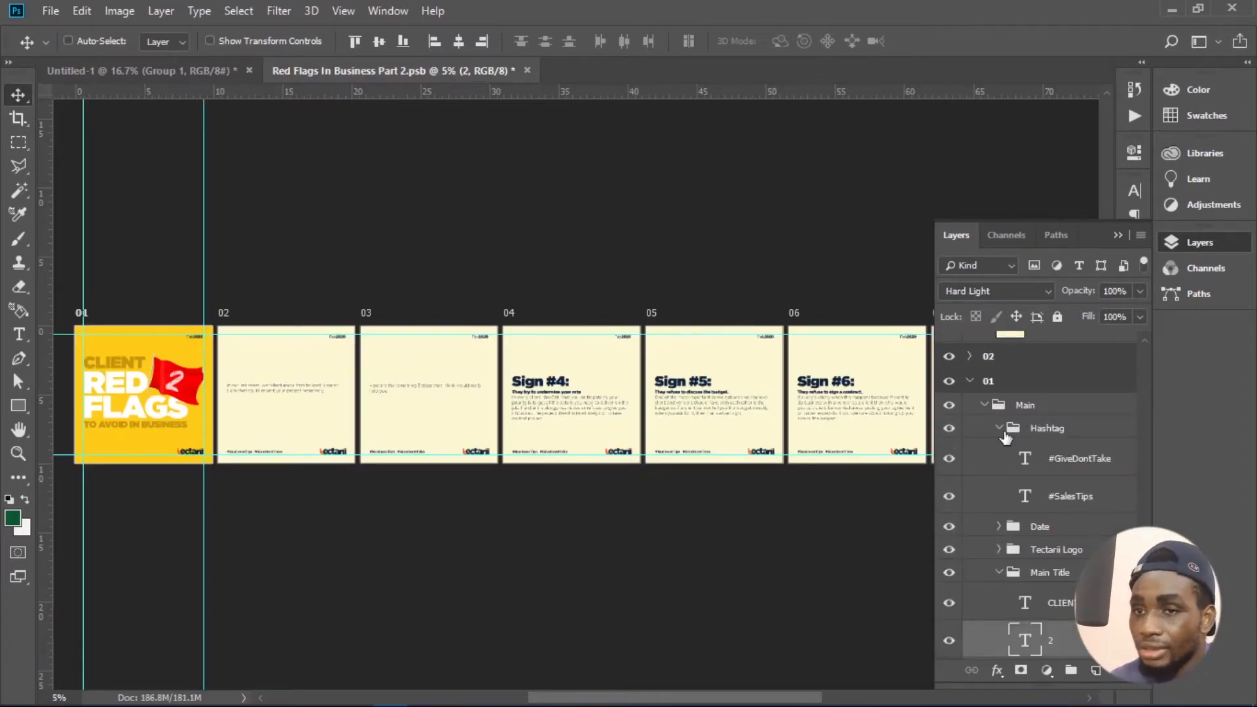
pyautogui.click(1053, 430)
pyautogui.click(1041, 552)
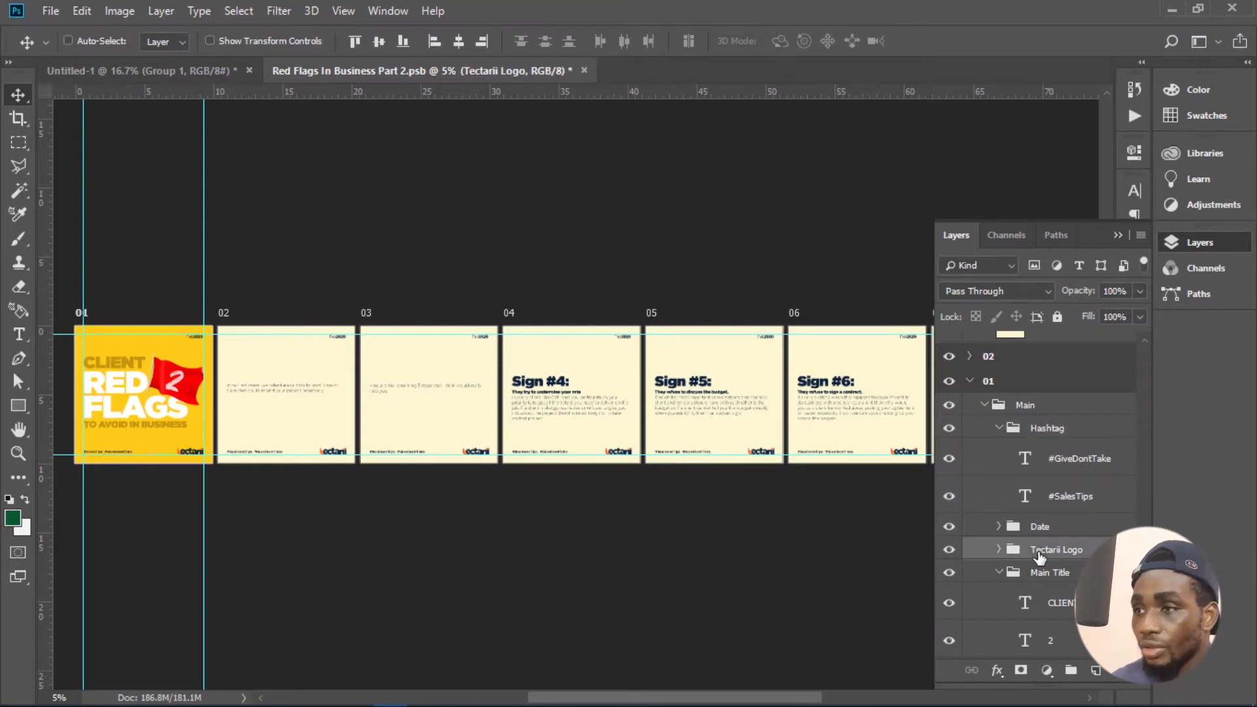
pyautogui.rightClick(1043, 552)
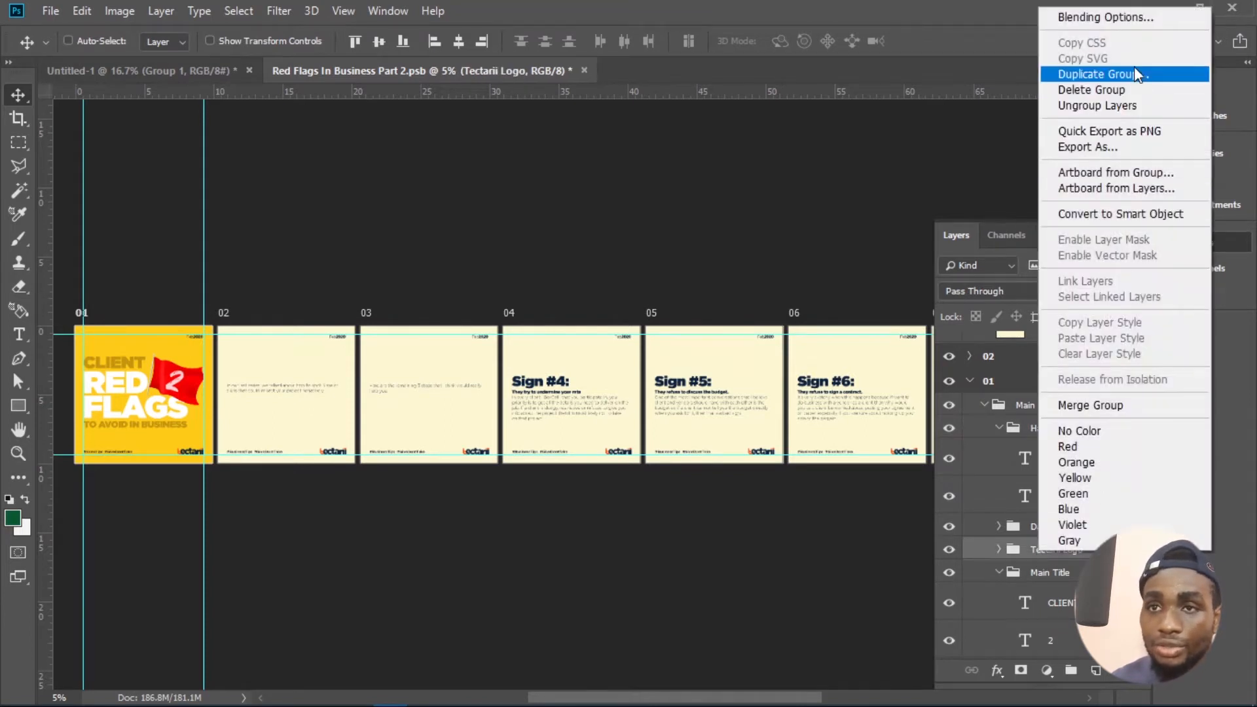
pyautogui.click(1103, 74)
pyautogui.click(567, 262)
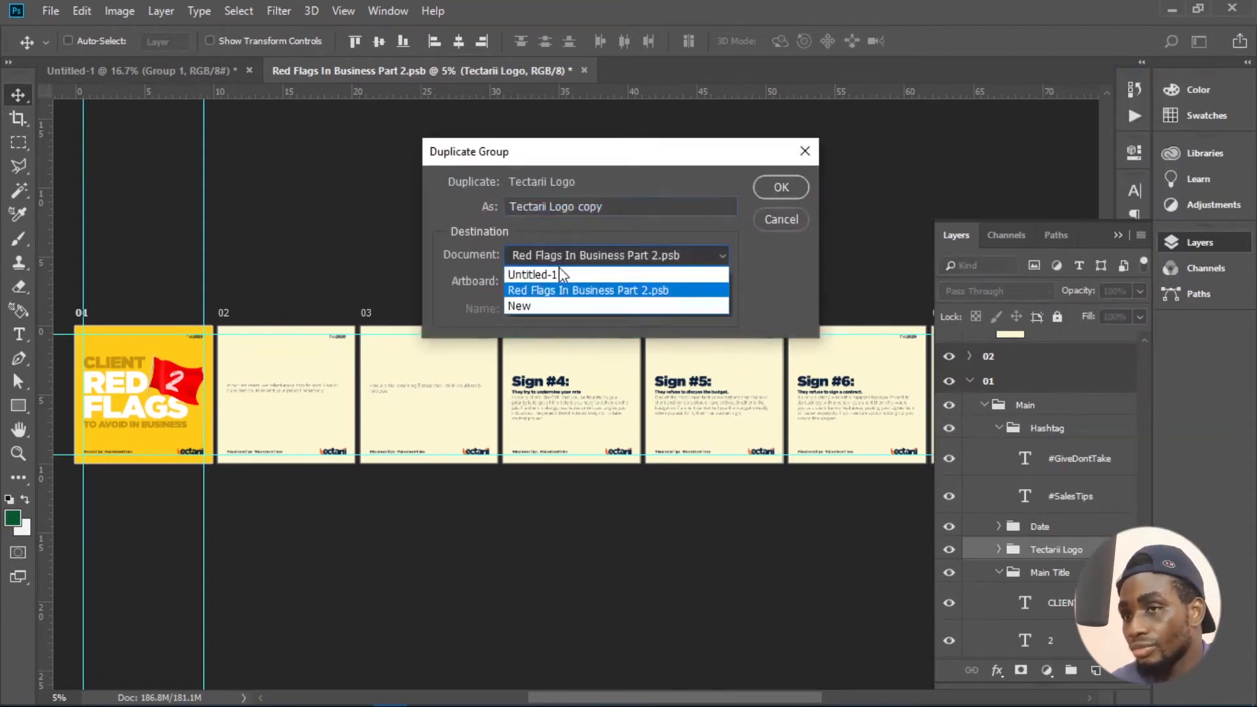
pyautogui.click(773, 234)
pyautogui.click(780, 221)
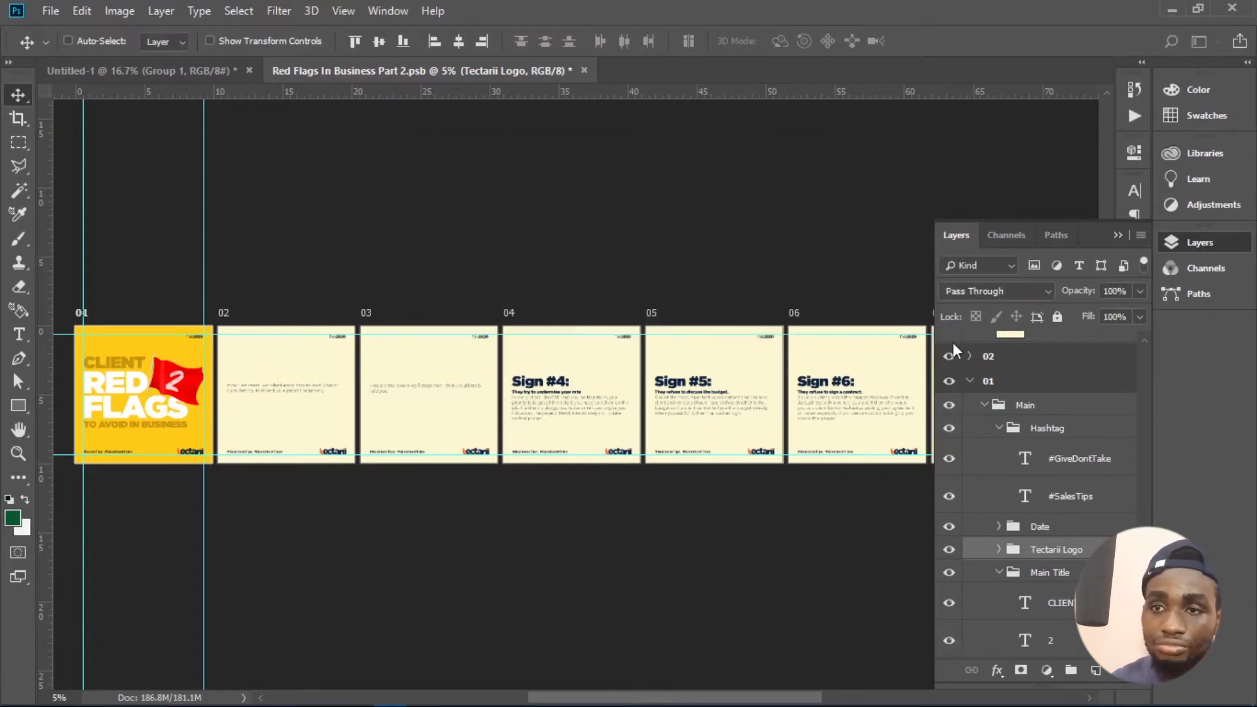
# - Duplicate the Hashtag, Date and Tectarii Logo groups into Artboard 1 of the Untitled-1 document, and switch to that document
pyautogui.click(999, 429)
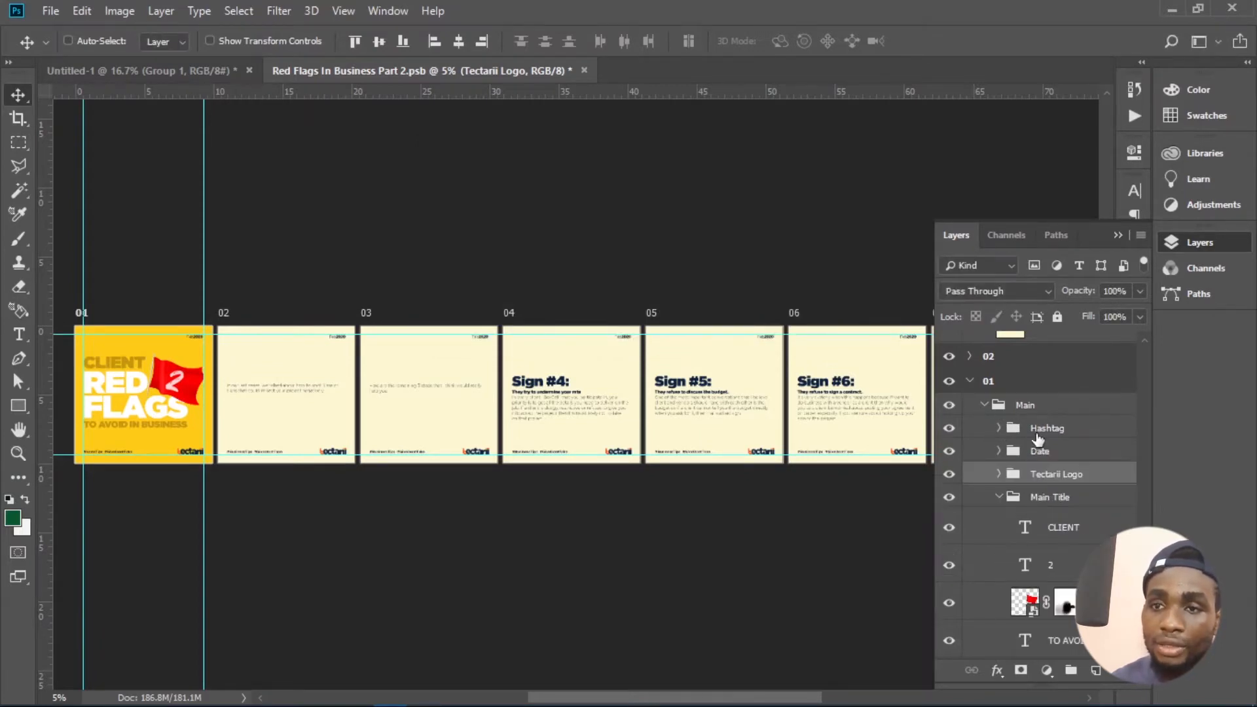
pyautogui.keyDown('shift'); pyautogui.click(1041, 429); pyautogui.keyUp('shift')
pyautogui.rightClick(1042, 432)
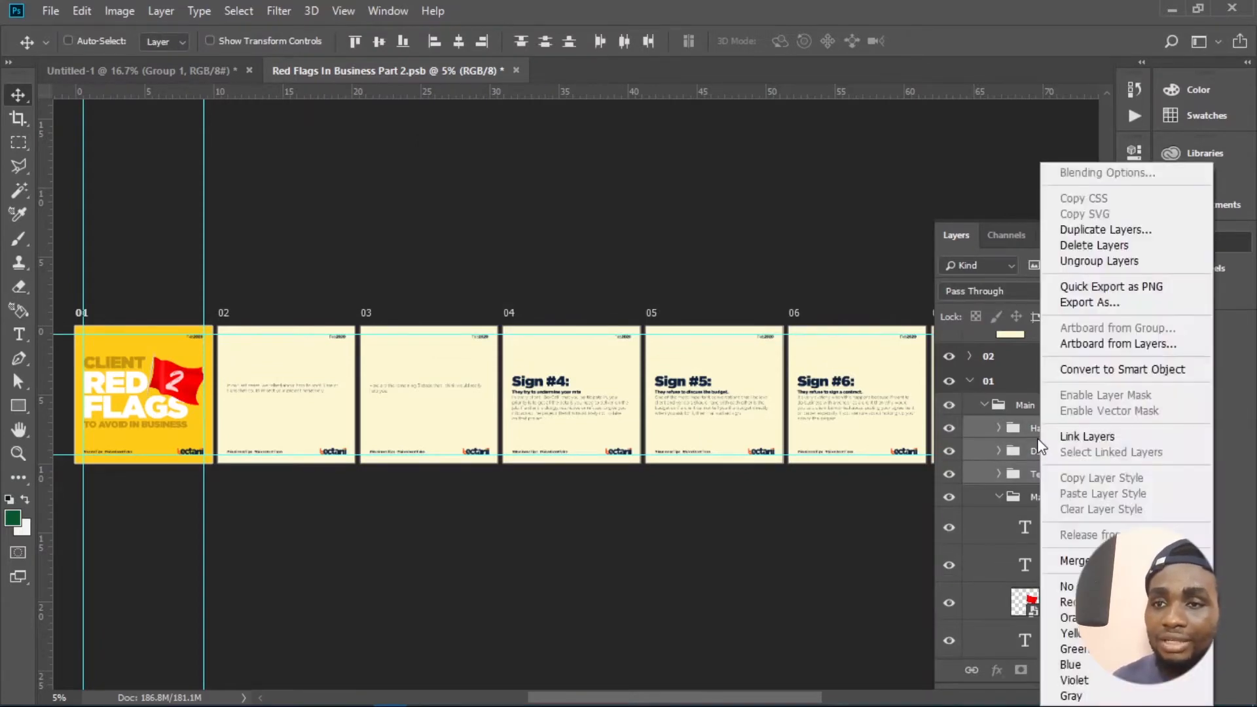
pyautogui.click(1051, 230)
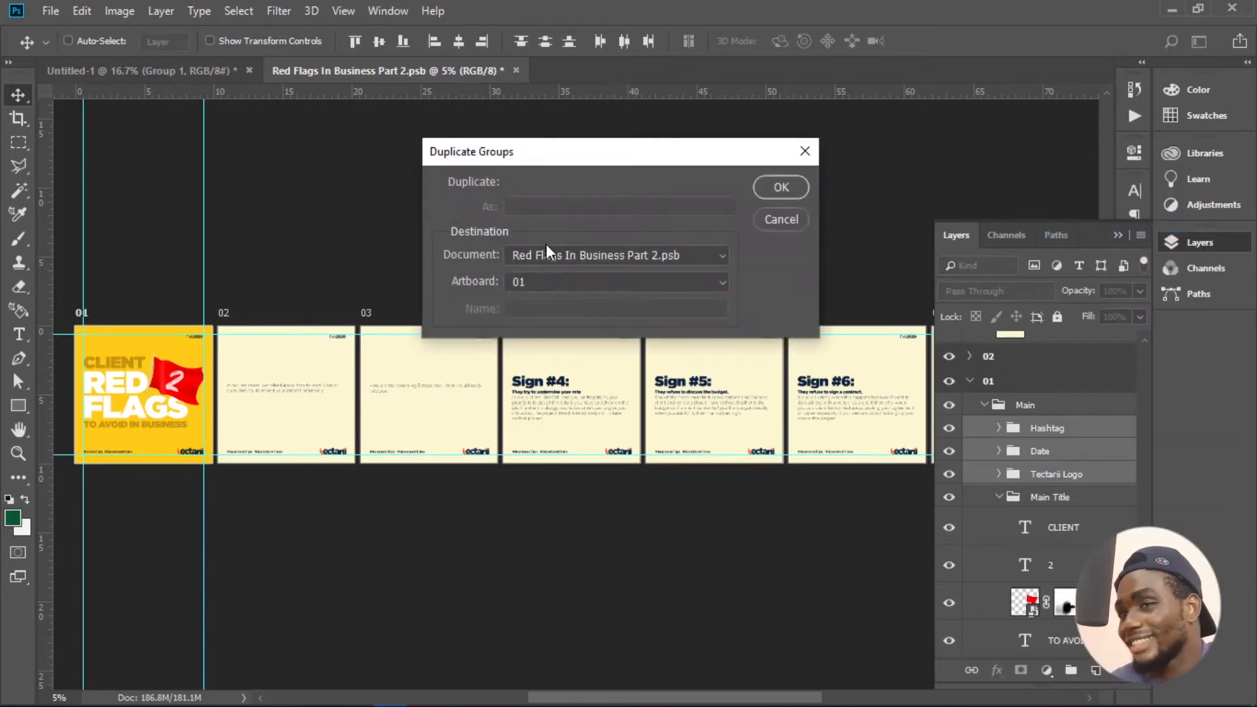
pyautogui.click(547, 255)
pyautogui.click(543, 267)
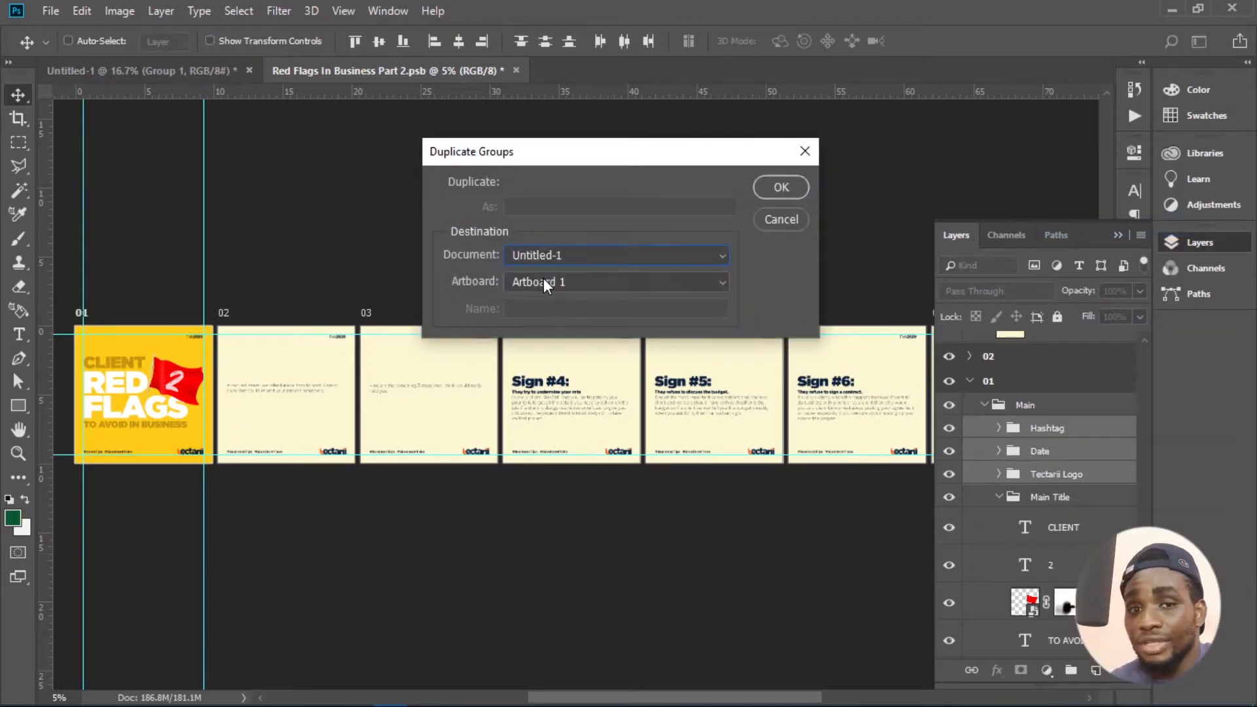
pyautogui.click(781, 187)
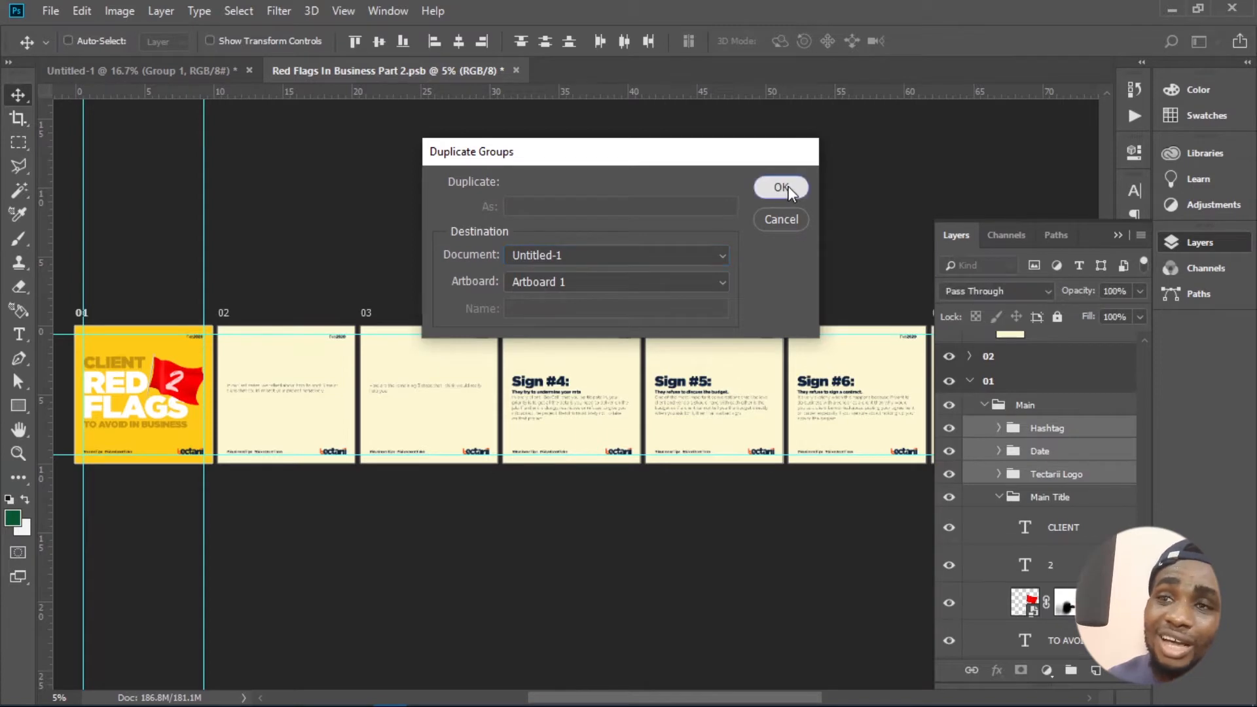
pyautogui.click(101, 70)
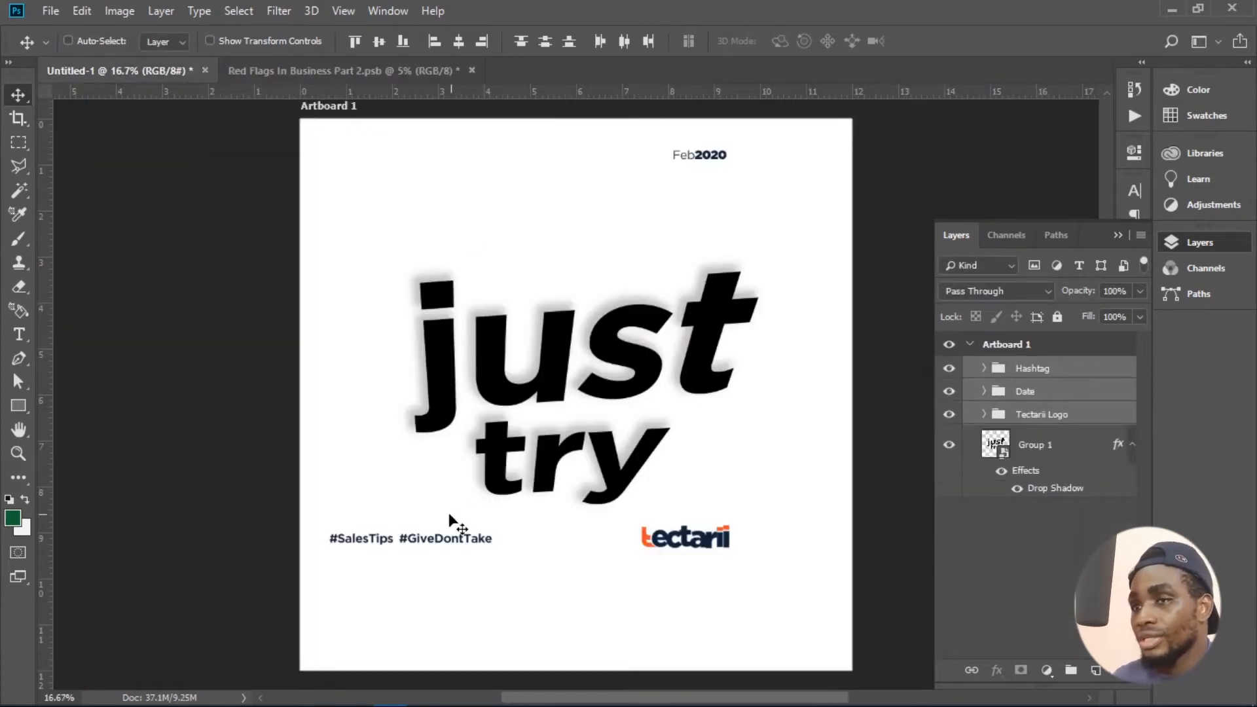
# - Scale the three copied groups together to about 124% so they span the artboard, and nudge them slightly up and left
pyautogui.hotkey('ctrl', 't')
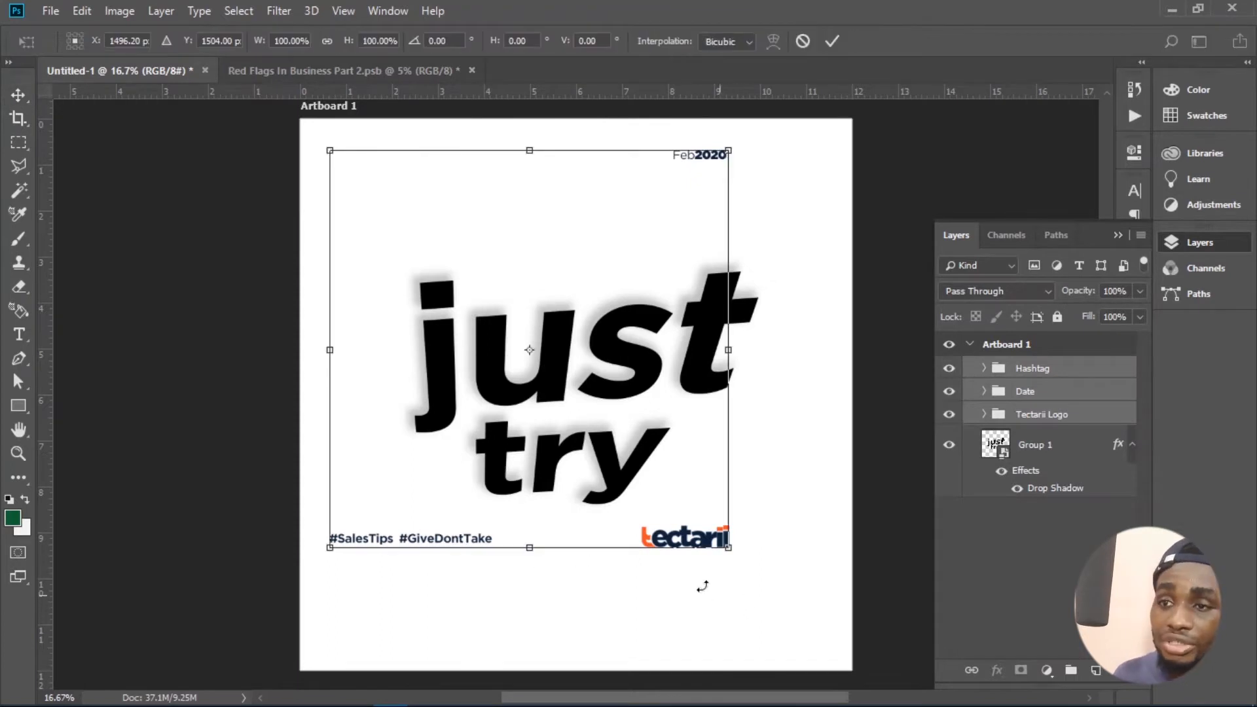
pyautogui.moveTo(738, 548); pyautogui.dragTo(824, 647)
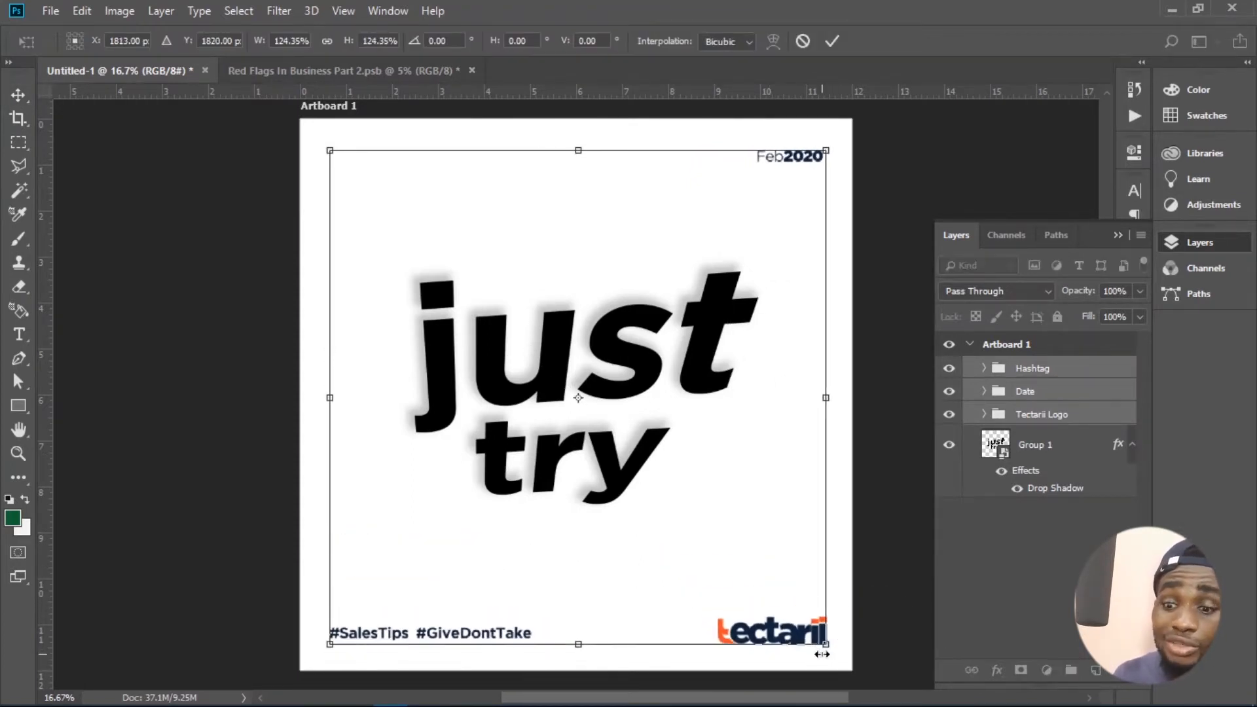
pyautogui.press('Return')
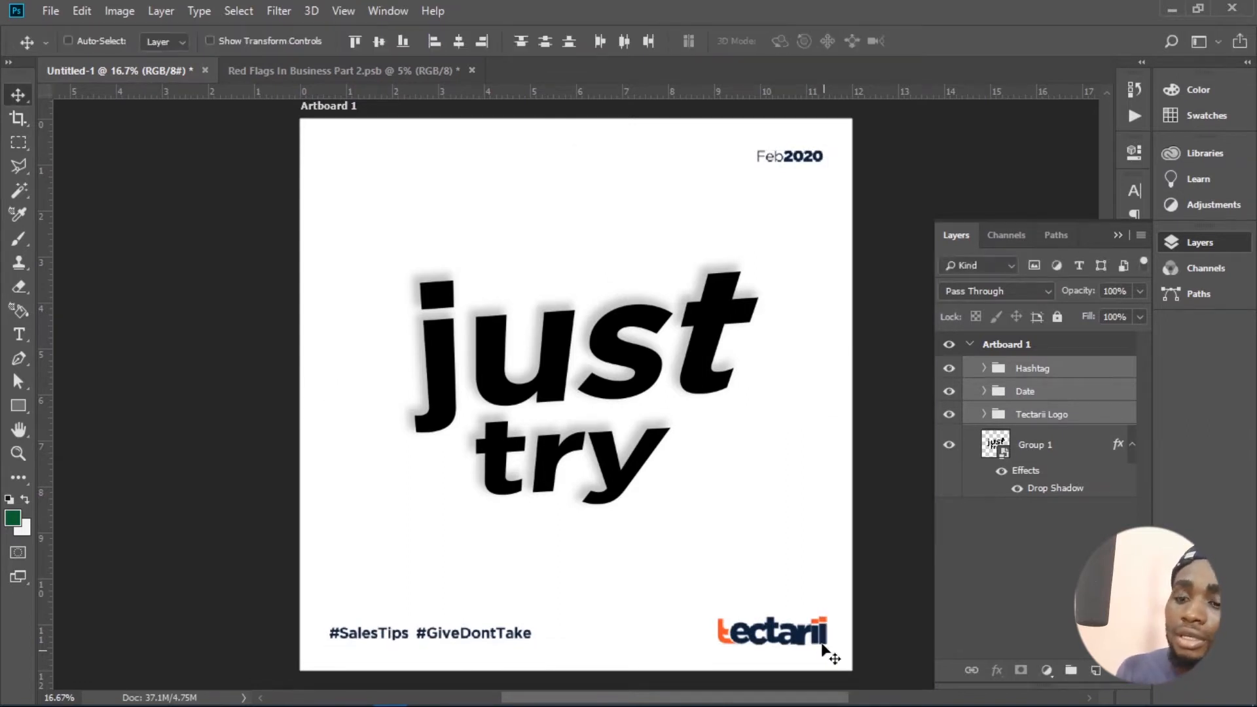
pyautogui.hotkey('shift', 'Up')
pyautogui.hotkey('shift', 'Up')
pyautogui.hotkey('shift', 'Up')
pyautogui.hotkey('shift', 'Up')
pyautogui.hotkey('shift', 'Up')
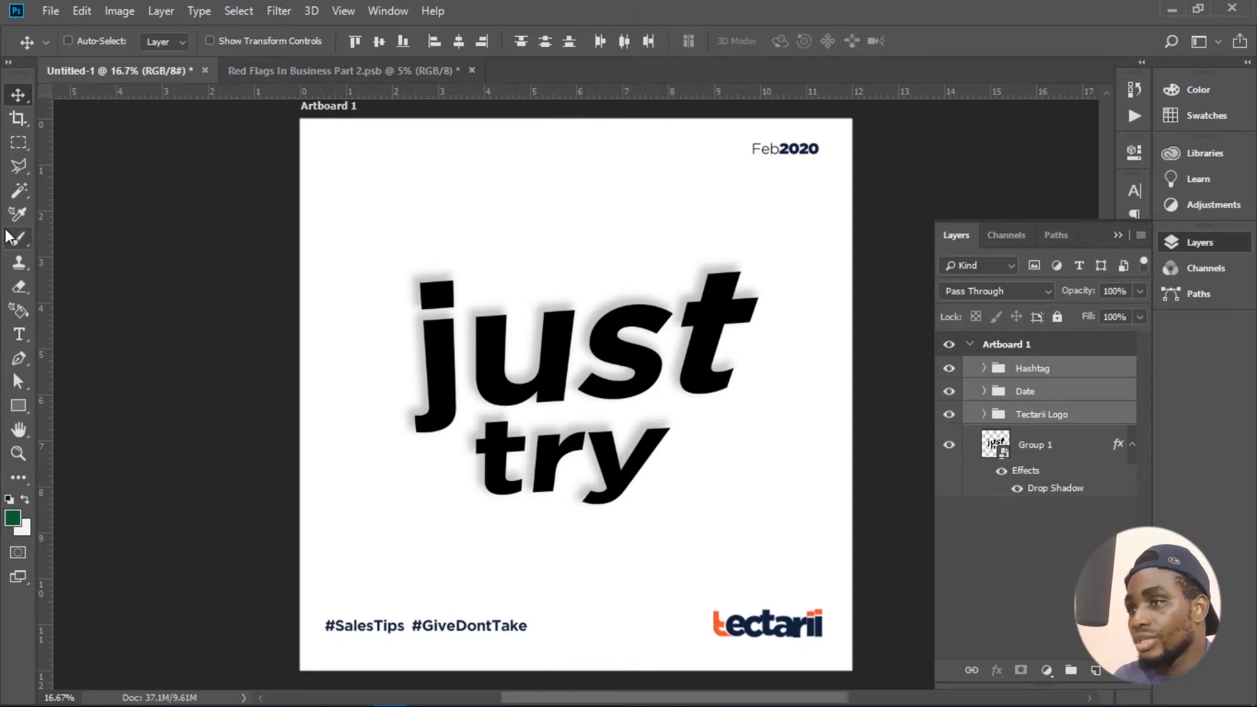
# - Add two vertical and two horizontal guides as margins just inside the artboard's four edges
pyautogui.moveTo(42, 257); pyautogui.dragTo(341, 255)
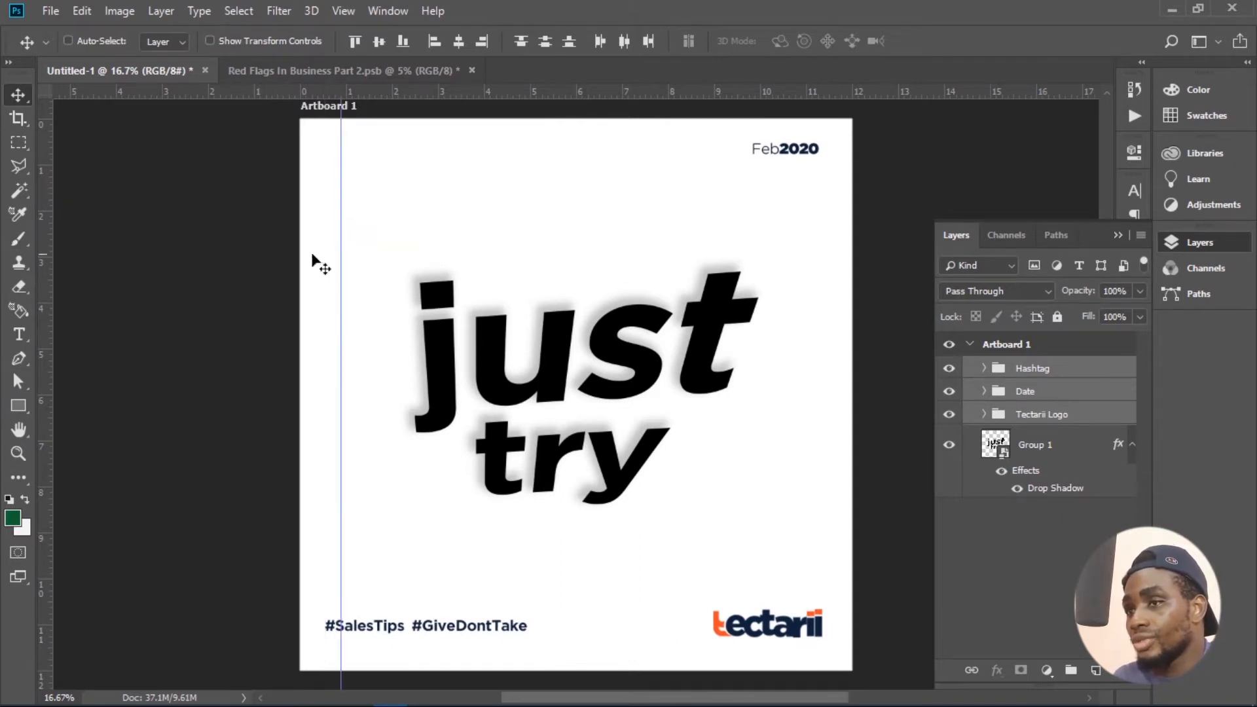
pyautogui.moveTo(49, 256); pyautogui.dragTo(808, 277)
pyautogui.moveTo(462, 98); pyautogui.dragTo(482, 155)
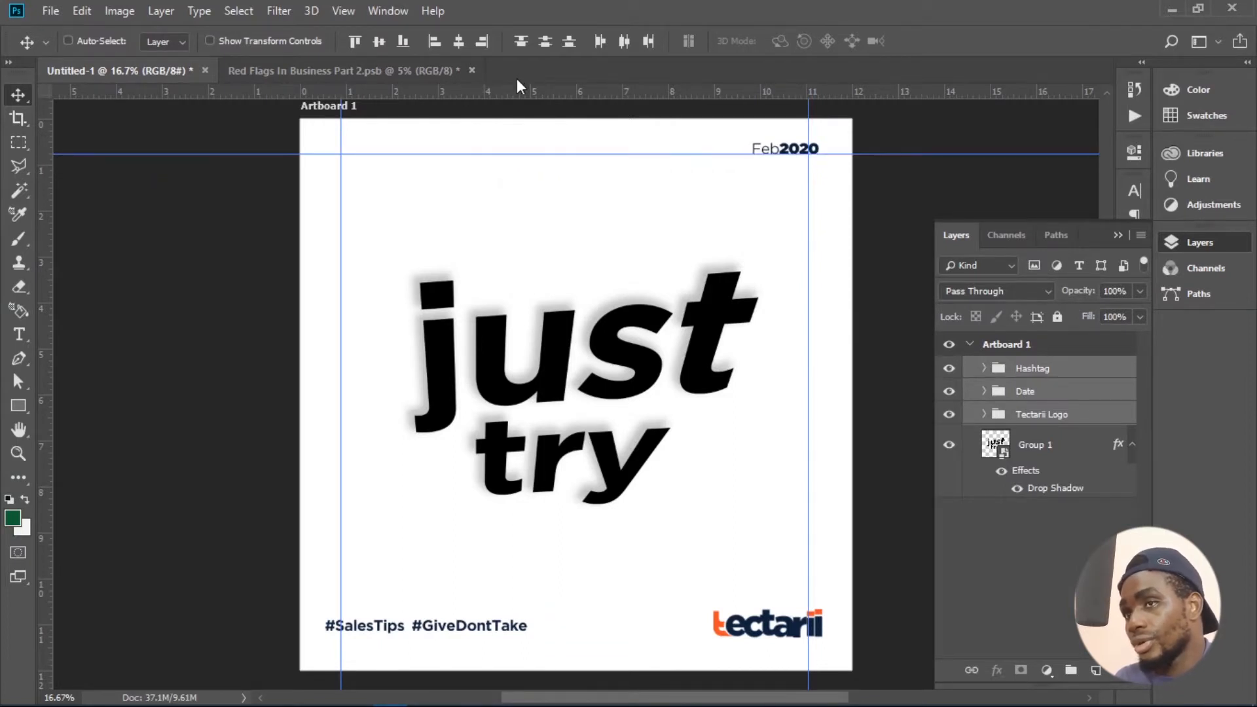
pyautogui.moveTo(513, 155); pyautogui.dragTo(511, 160)
pyautogui.moveTo(513, 98); pyautogui.dragTo(450, 637)
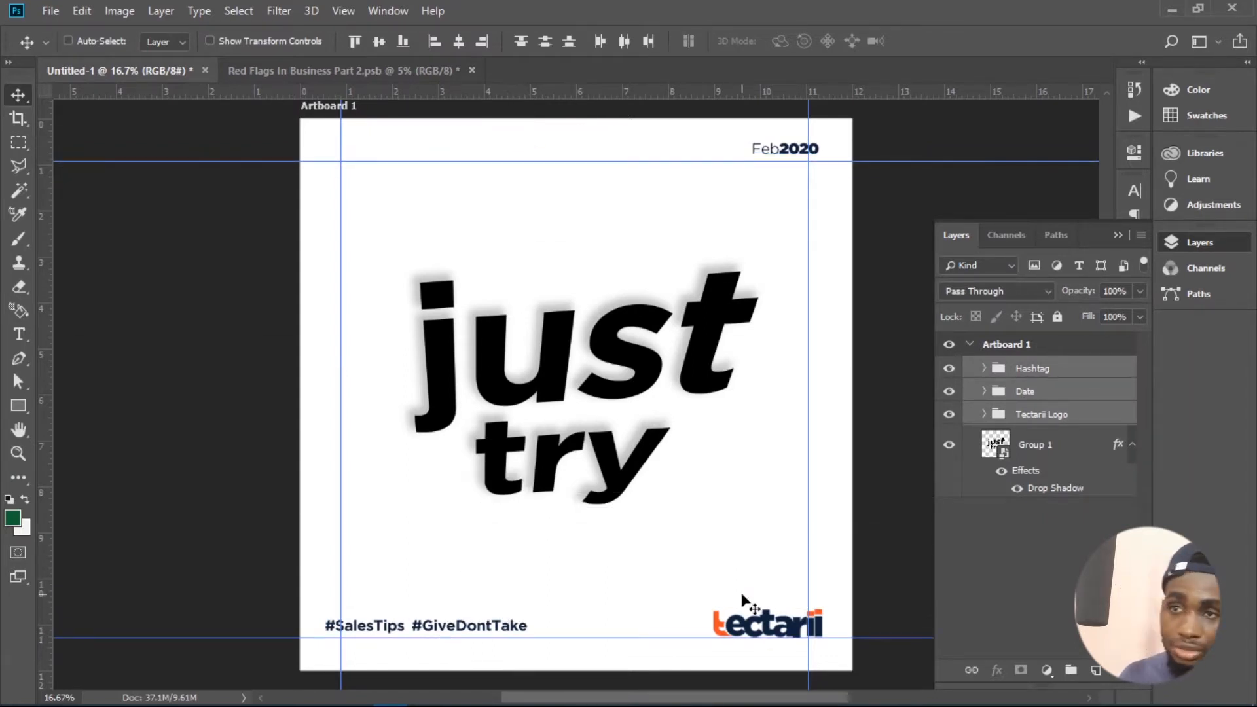
# - Nudge the Date group left and down until it sits in the corner of the upper and right margin guides
pyautogui.click(1073, 373)
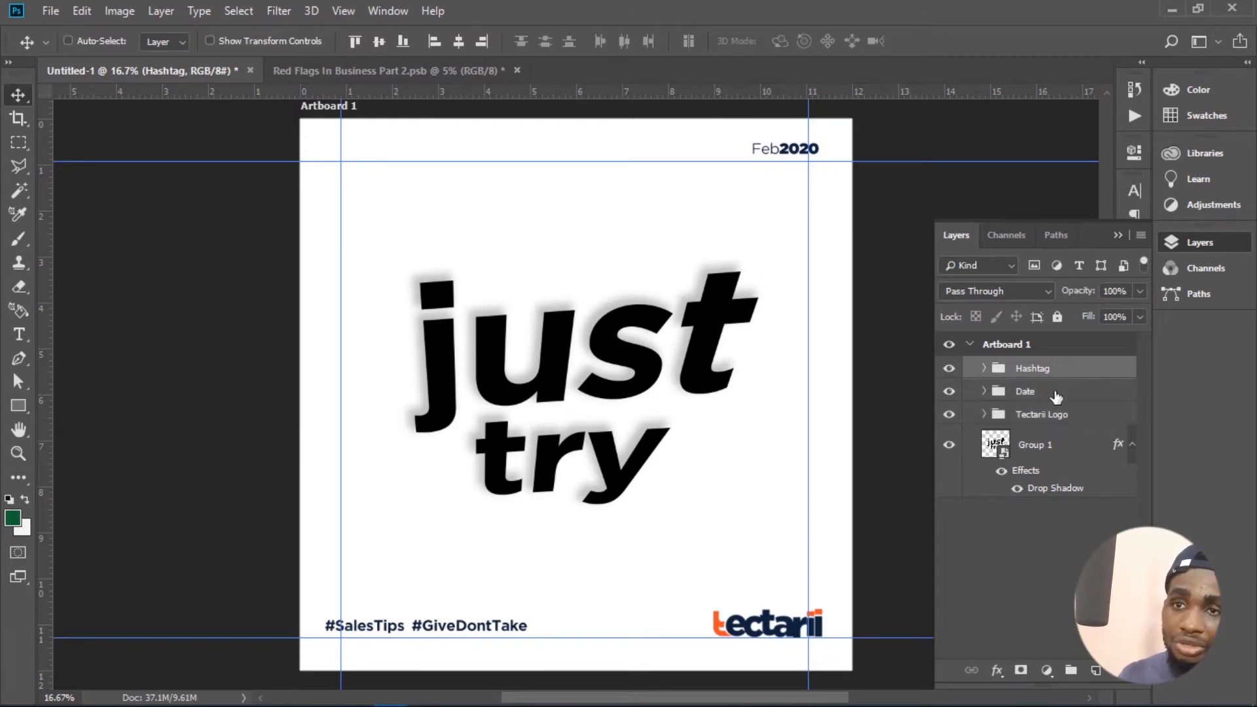
pyautogui.click(1056, 393)
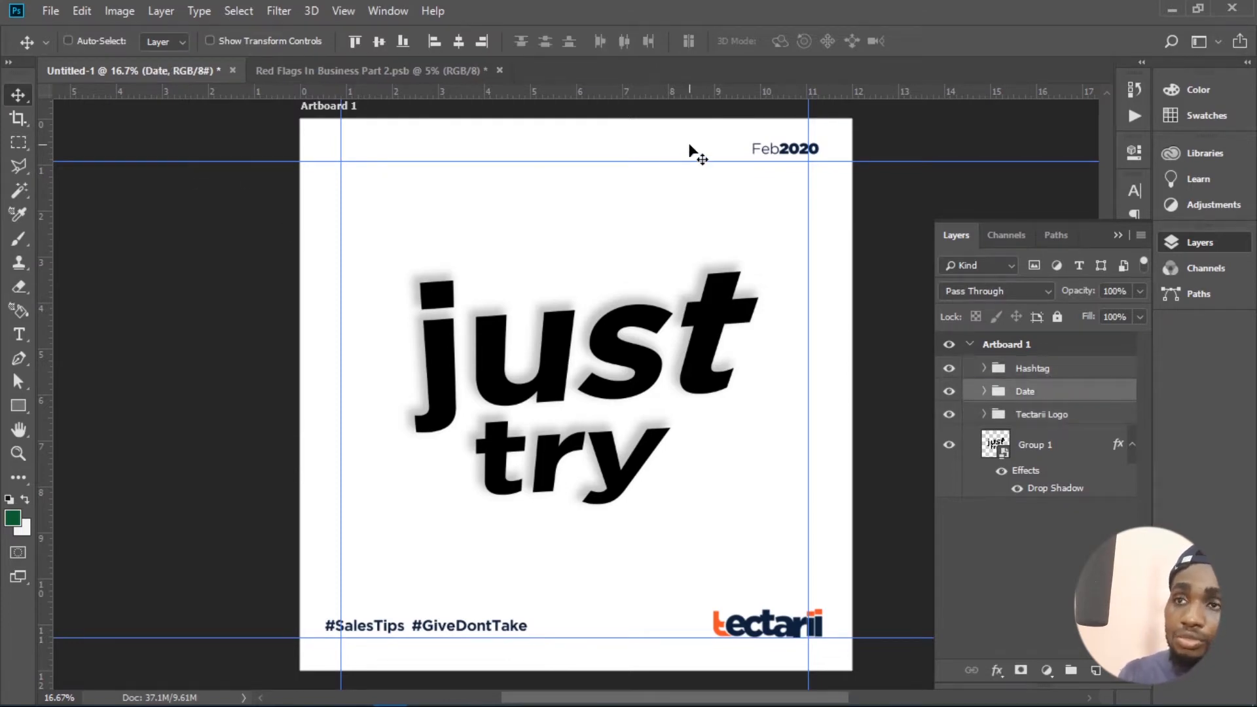
pyautogui.hotkey('shift', 'Left')
pyautogui.hotkey('shift', 'Left')
pyautogui.hotkey('shift', 'Left')
pyautogui.hotkey('shift', 'Left')
pyautogui.hotkey('shift', 'Left')
pyautogui.hotkey('shift', 'Left')
pyautogui.hotkey('shift', 'Left')
pyautogui.hotkey('shift', 'Left')
pyautogui.hotkey('shift', 'Left')
pyautogui.hotkey('shift', 'Left')
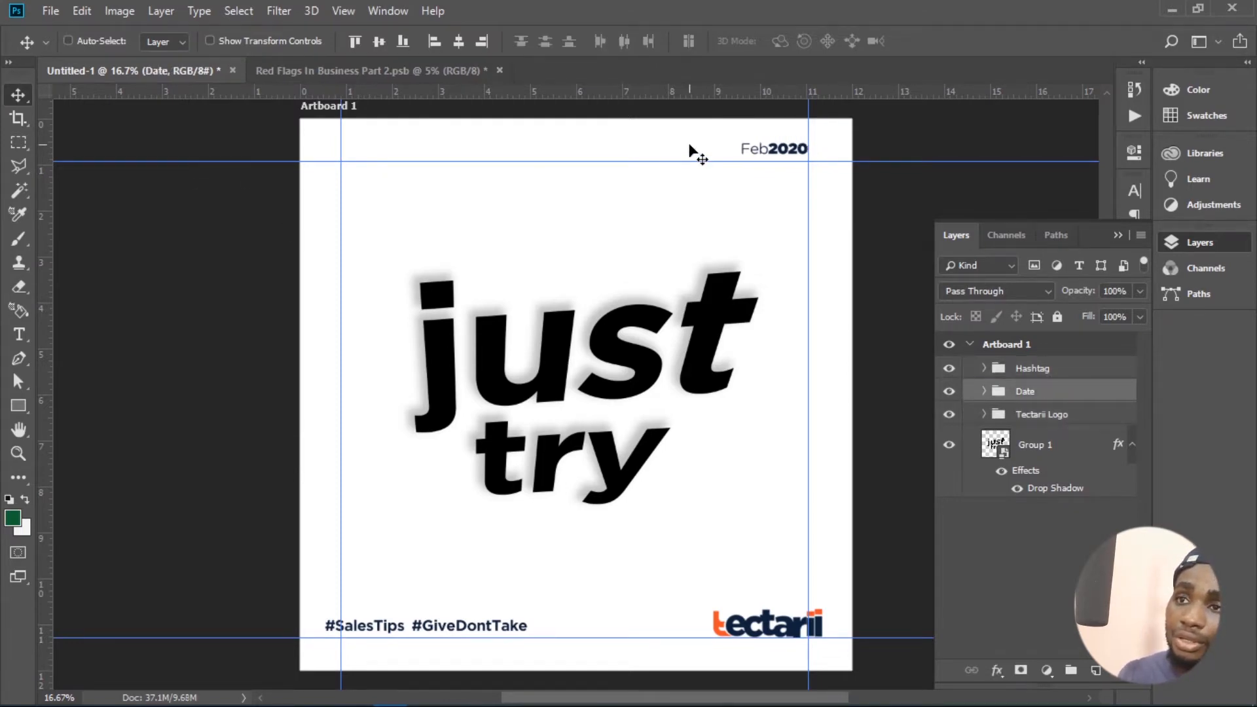
pyautogui.hotkey('shift', 'Down')
pyautogui.hotkey('shift', 'Down')
pyautogui.hotkey('shift', 'Down')
pyautogui.hotkey('shift', 'Down')
pyautogui.hotkey('shift', 'Down')
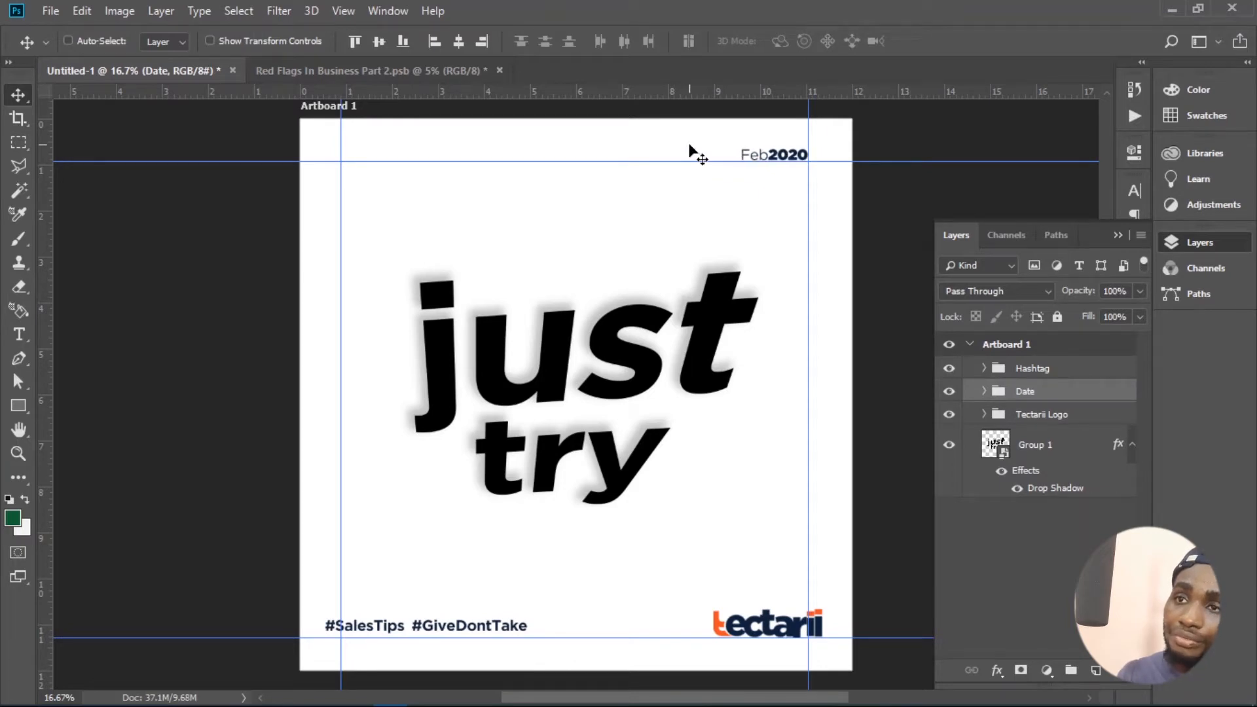
pyautogui.hotkey('shift', 'Down')
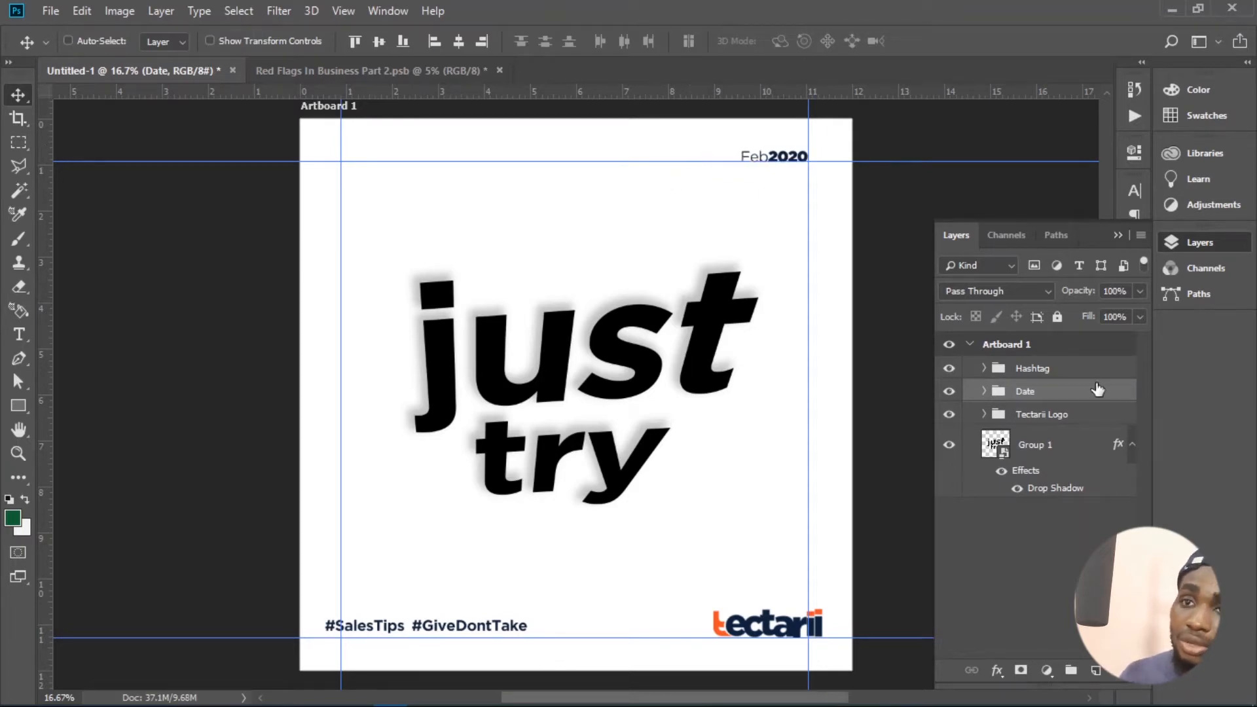
# - Nudge the Tectarii Logo group into the corner of the lower and right margin guides
pyautogui.click(1052, 415)
pyautogui.hotkey('shift', 'Up')
pyautogui.hotkey('shift', 'Up')
pyautogui.hotkey('shift', 'Up')
pyautogui.hotkey('shift', 'Up')
pyautogui.hotkey('shift', 'Up')
pyautogui.hotkey('shift', 'Up')
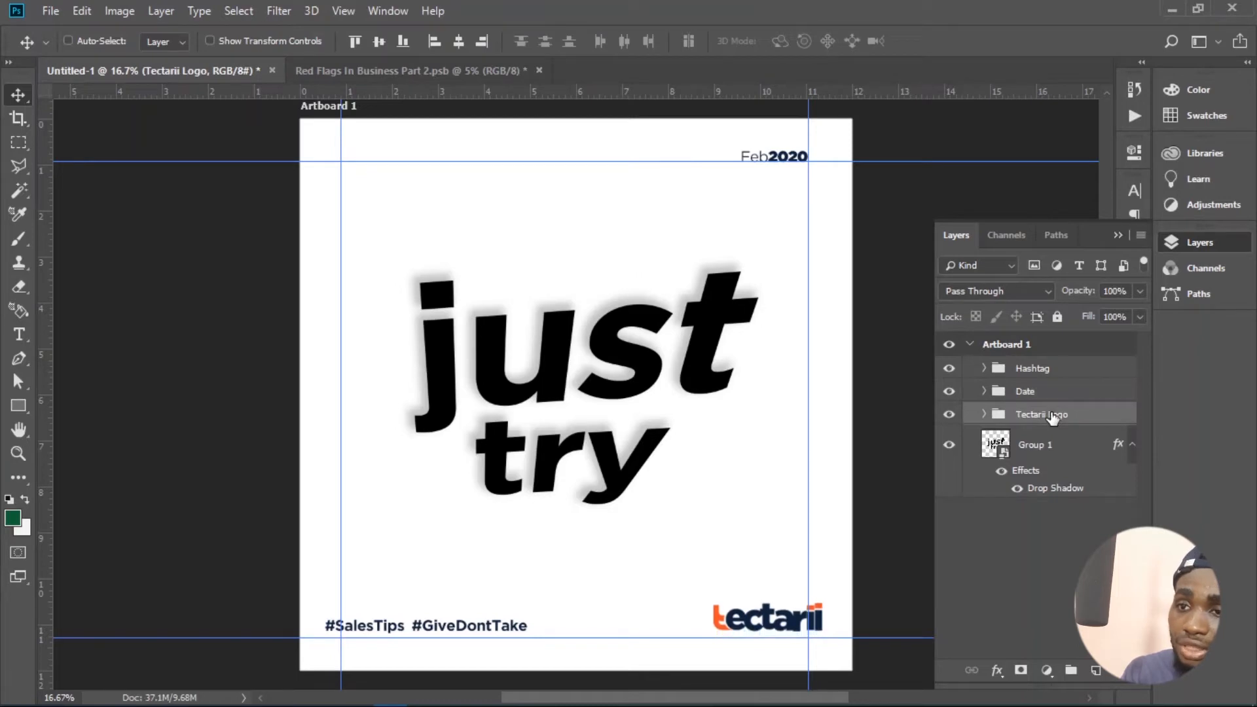
pyautogui.hotkey('shift', 'Left')
pyautogui.hotkey('shift', 'Left')
pyautogui.hotkey('shift', 'Left')
pyautogui.hotkey('shift', 'Left')
pyautogui.hotkey('shift', 'Left')
pyautogui.hotkey('shift', 'Left')
pyautogui.hotkey('shift', 'Left')
pyautogui.hotkey('shift', 'Left')
pyautogui.hotkey('shift', 'Left')
pyautogui.hotkey('shift', 'Left')
pyautogui.hotkey('shift', 'Left')
pyautogui.hotkey('shift', 'Left')
pyautogui.hotkey('shift', 'Left')
pyautogui.hotkey('shift', 'Left')
pyautogui.hotkey('shift', 'Left')
pyautogui.hotkey('shift', 'Left')
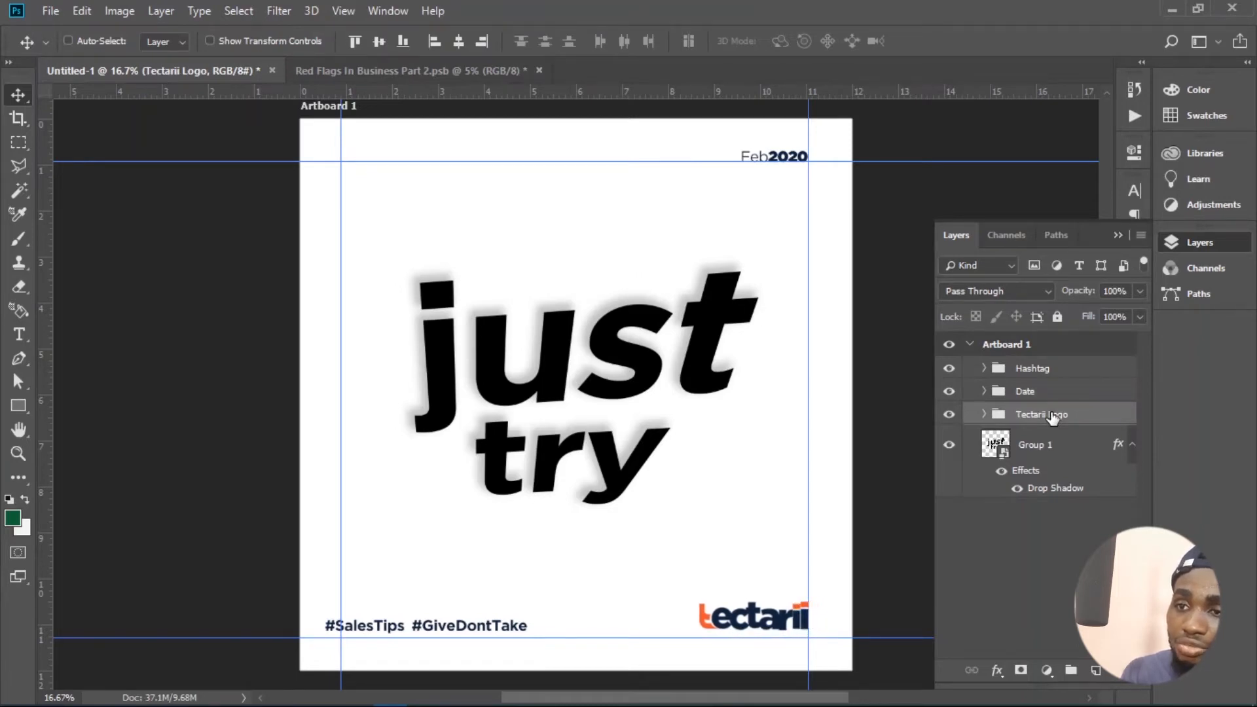
pyautogui.hotkey('shift', 'Down')
pyautogui.hotkey('shift', 'Down')
pyautogui.hotkey('shift', 'Down')
pyautogui.hotkey('shift', 'Down')
pyautogui.hotkey('shift', 'Right')
pyautogui.hotkey('shift', 'Right')
pyautogui.hotkey('shift', 'Right')
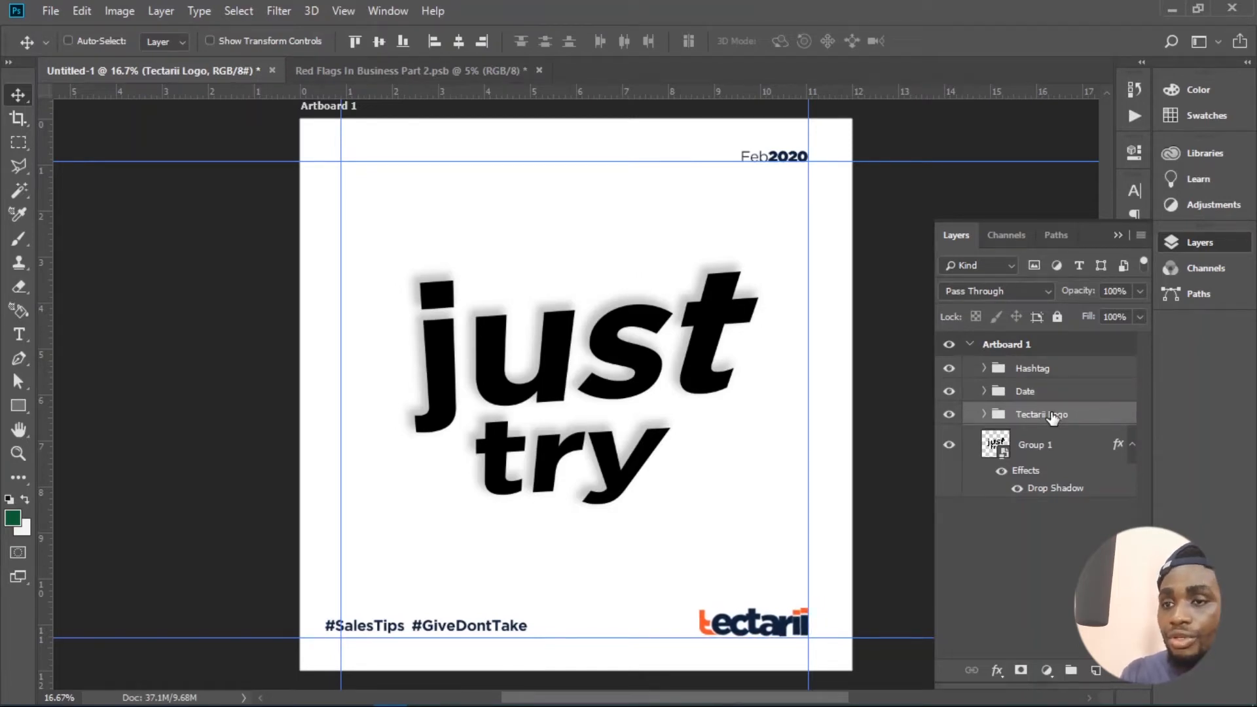
# - Nudge the Hashtag group right and slightly down to fit the corner of the left and lower margin guides
pyautogui.click(1075, 447)
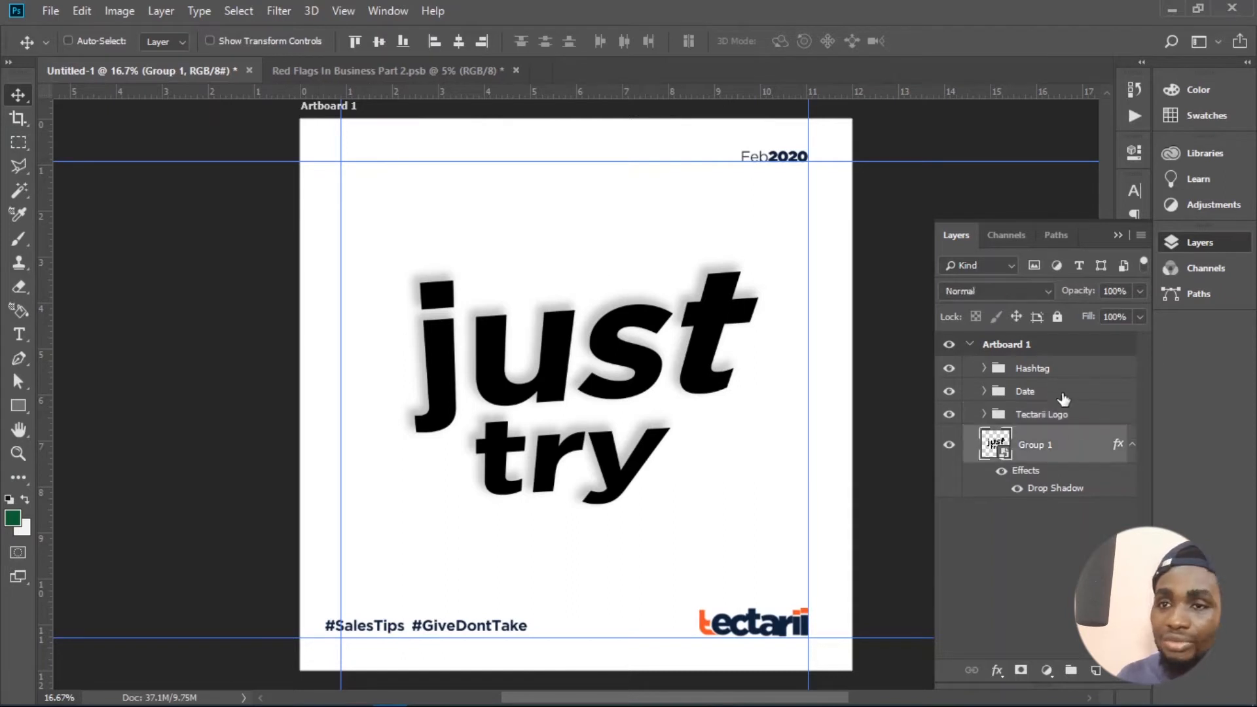
pyautogui.click(1048, 372)
pyautogui.hotkey('shift', 'Right')
pyautogui.hotkey('shift', 'Right')
pyautogui.hotkey('shift', 'Right')
pyautogui.hotkey('shift', 'Right')
pyautogui.hotkey('shift', 'Right')
pyautogui.hotkey('shift', 'Right')
pyautogui.hotkey('shift', 'Right')
pyautogui.hotkey('shift', 'Right')
pyautogui.hotkey('shift', 'Right')
pyautogui.hotkey('shift', 'Right')
pyautogui.hotkey('shift', 'Right')
pyautogui.hotkey('shift', 'Right')
pyautogui.hotkey('shift', 'Right')
pyautogui.hotkey('shift', 'Right')
pyautogui.hotkey('shift', 'Right')
pyautogui.hotkey('shift', 'Right')
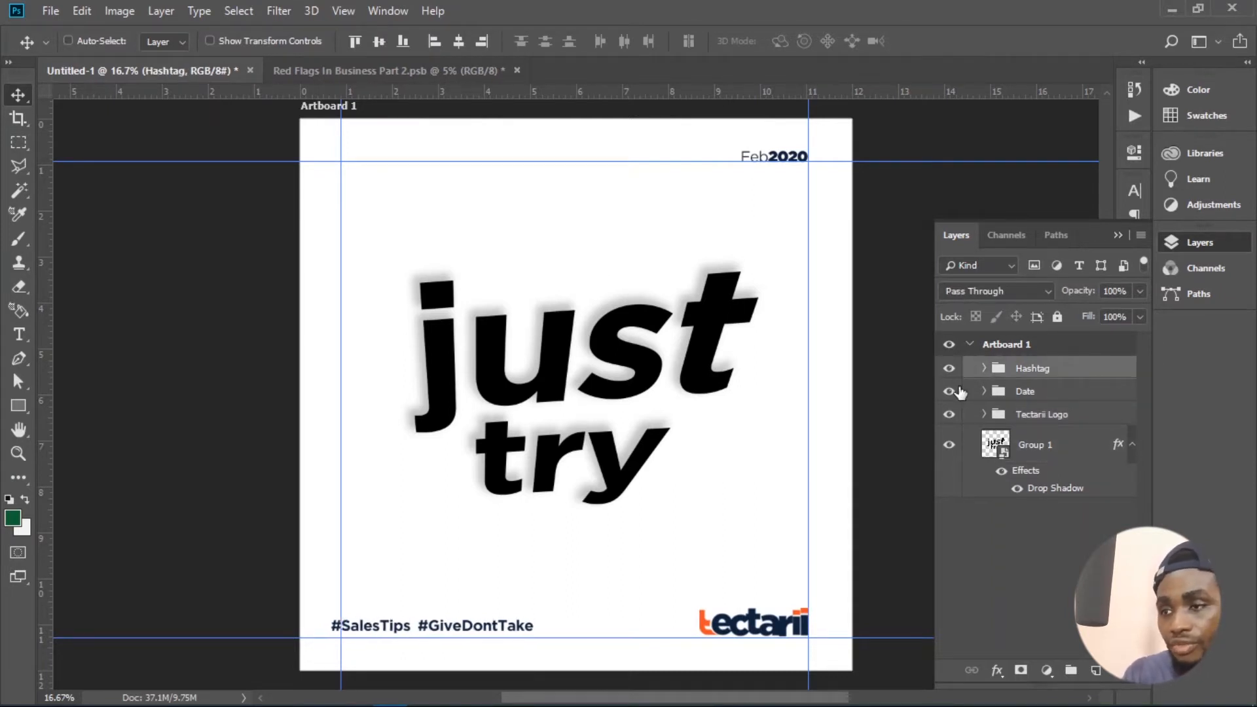
pyautogui.hotkey('shift', 'Right')
pyautogui.hotkey('shift', 'Right')
pyautogui.hotkey('shift', 'Right')
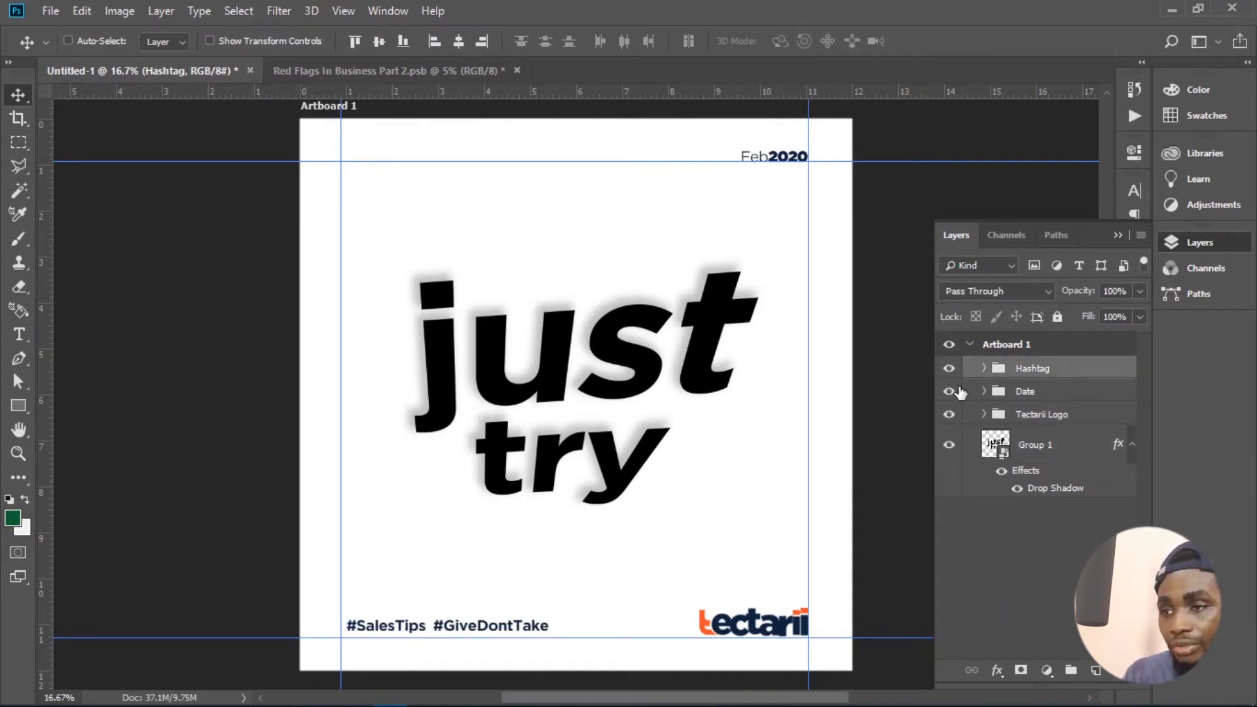
pyautogui.hotkey('shift', 'Up')
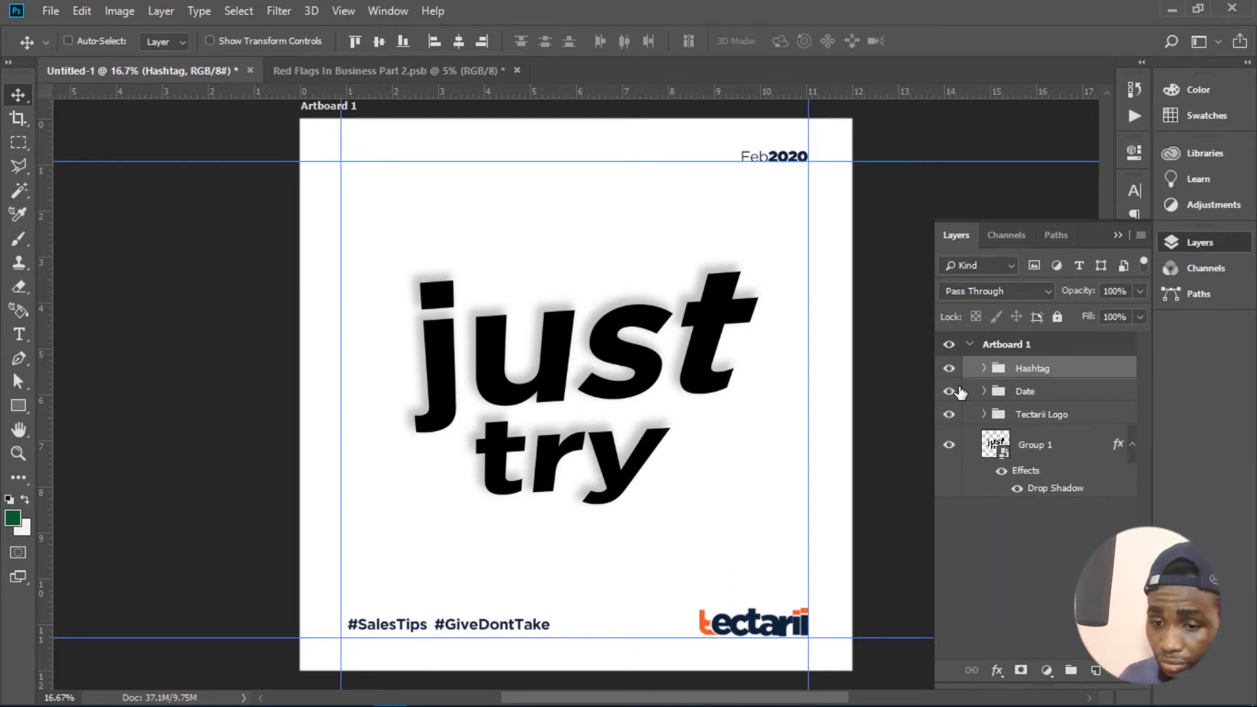
pyautogui.hotkey('shift', 'Down')
pyautogui.hotkey('shift', 'Down')
pyautogui.hotkey('shift', 'Down')
pyautogui.hotkey('shift', 'Down')
pyautogui.hotkey('shift', 'Down')
pyautogui.hotkey('shift', 'Down')
pyautogui.hotkey('shift', 'Left')
pyautogui.hotkey('shift', 'Left')
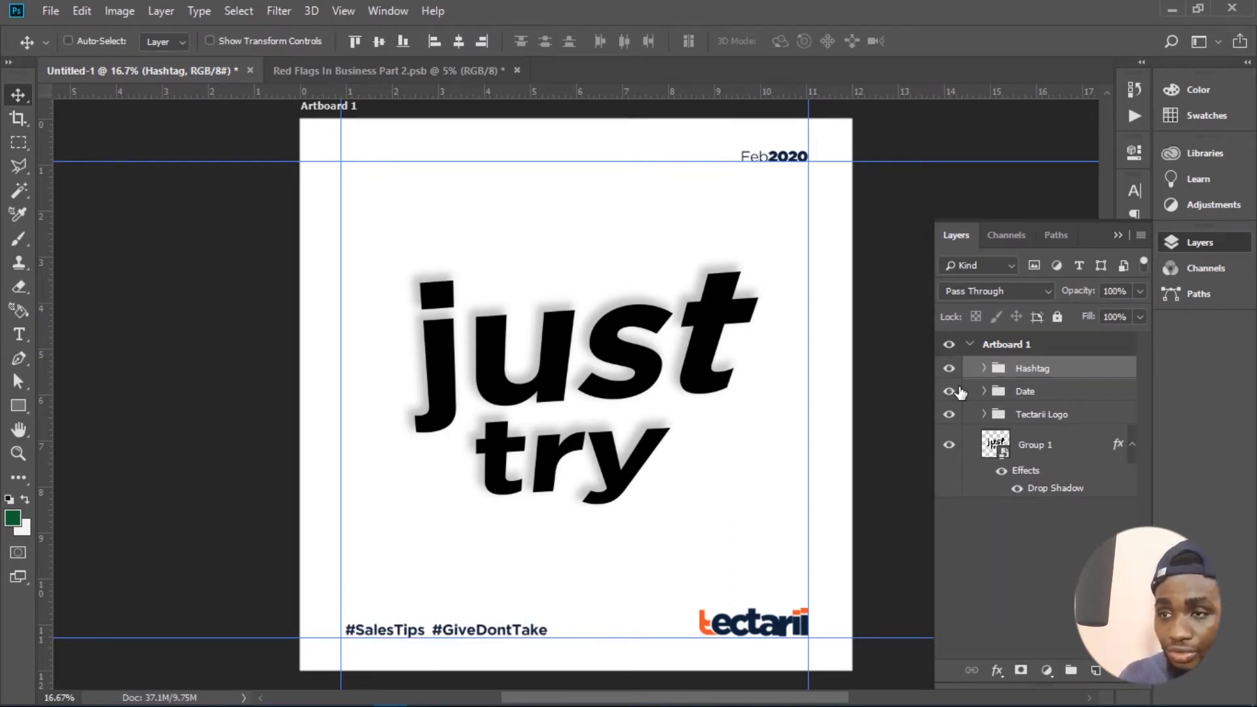
# - Move the "just try" smart object slightly down on the artboard
pyautogui.click(1033, 458)
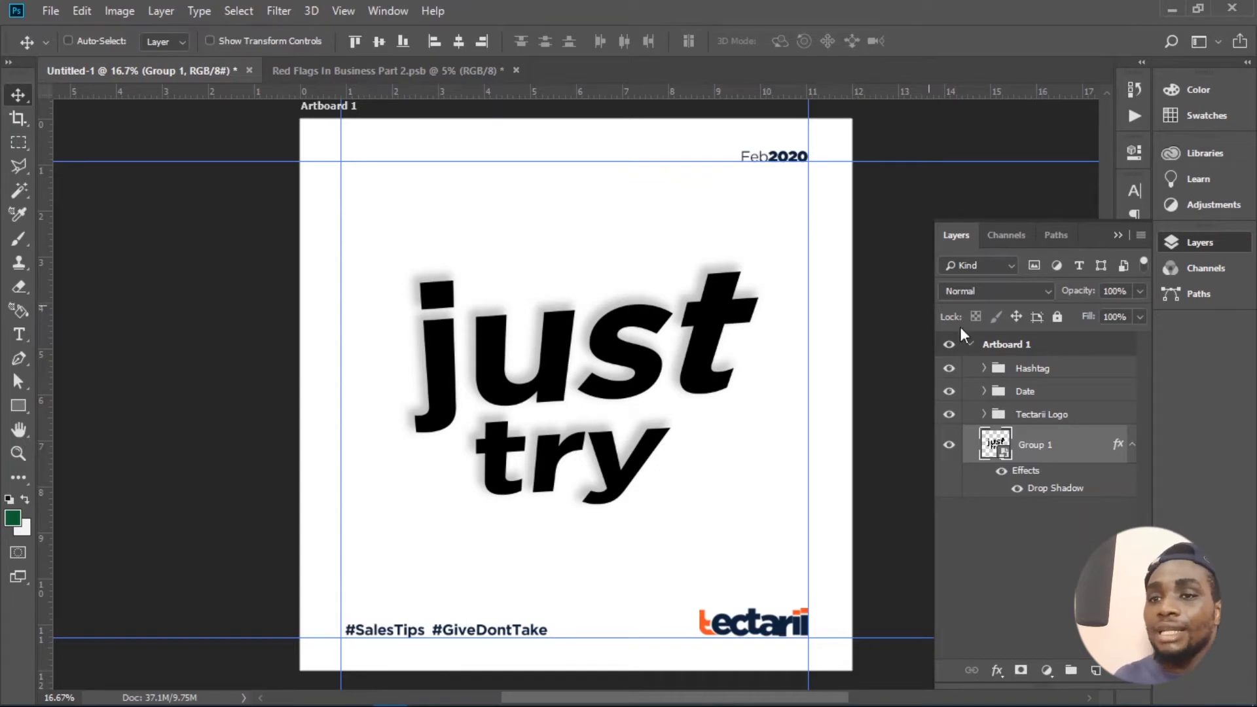
pyautogui.moveTo(600, 364); pyautogui.dragTo(599, 369)
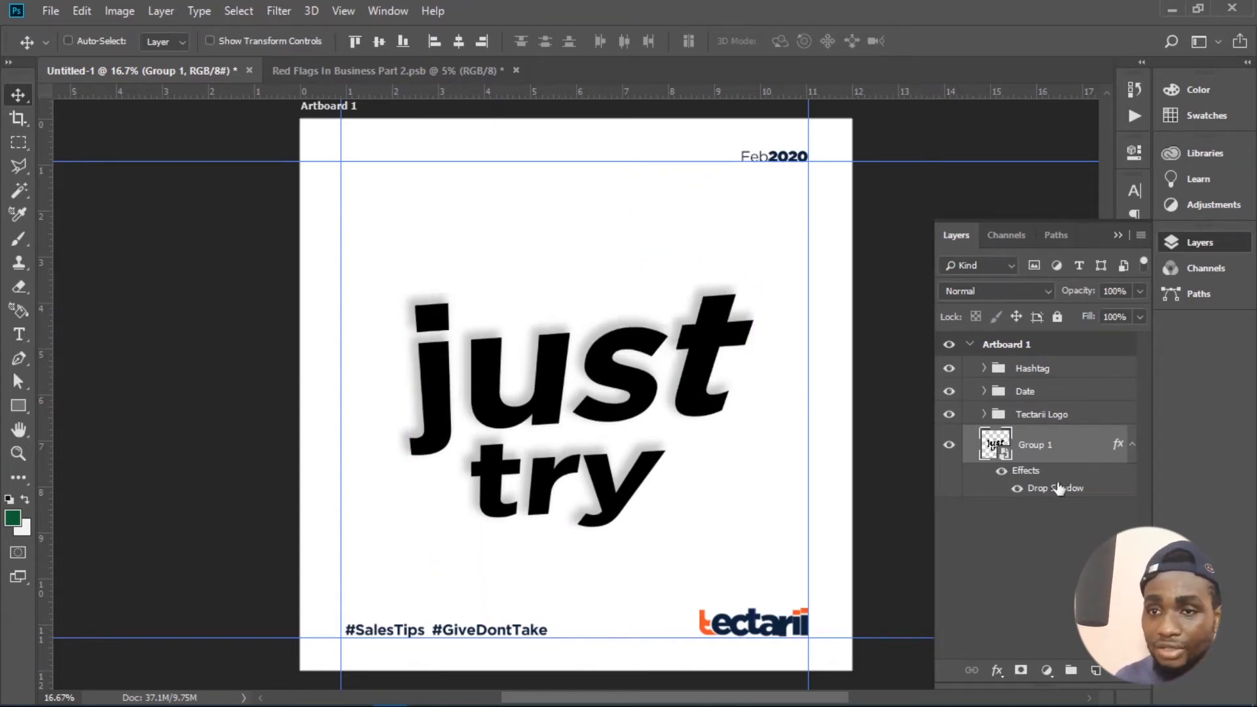
# - Create a new empty layer and place it at the very bottom of the layer stack, beneath Group 1
pyautogui.click(1079, 524)
pyautogui.click(1097, 672)
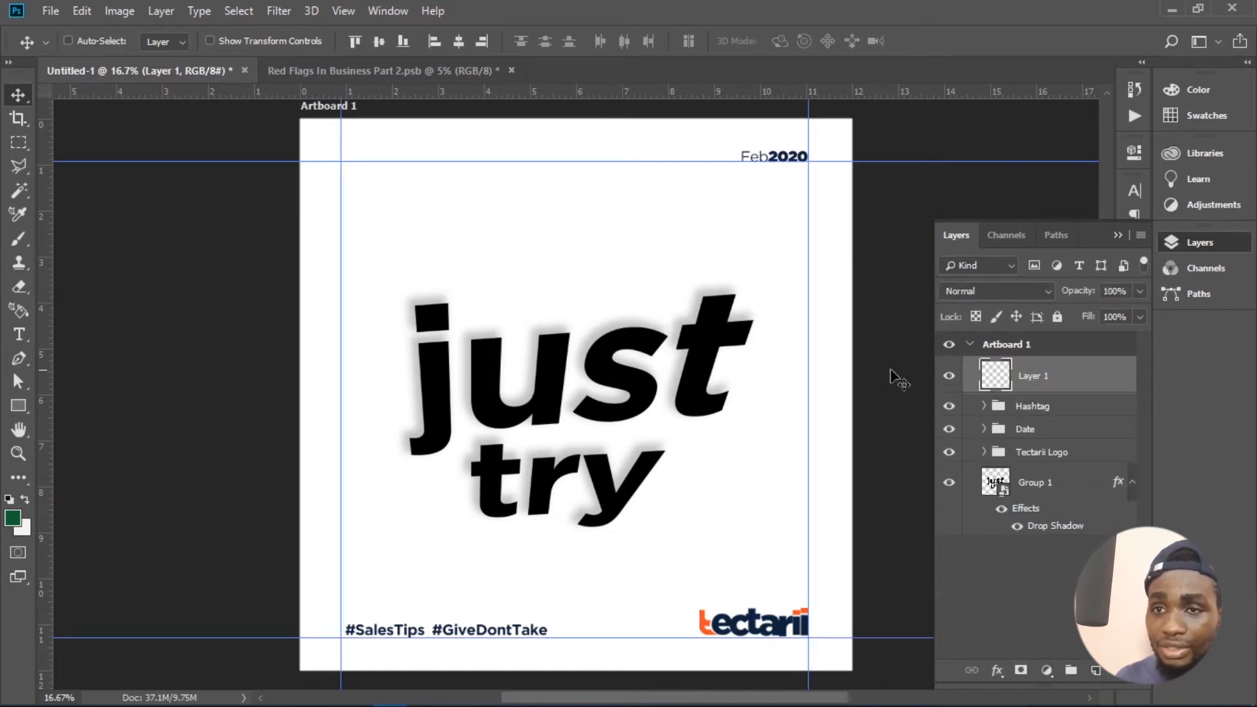
pyautogui.moveTo(1079, 382); pyautogui.dragTo(1058, 546)
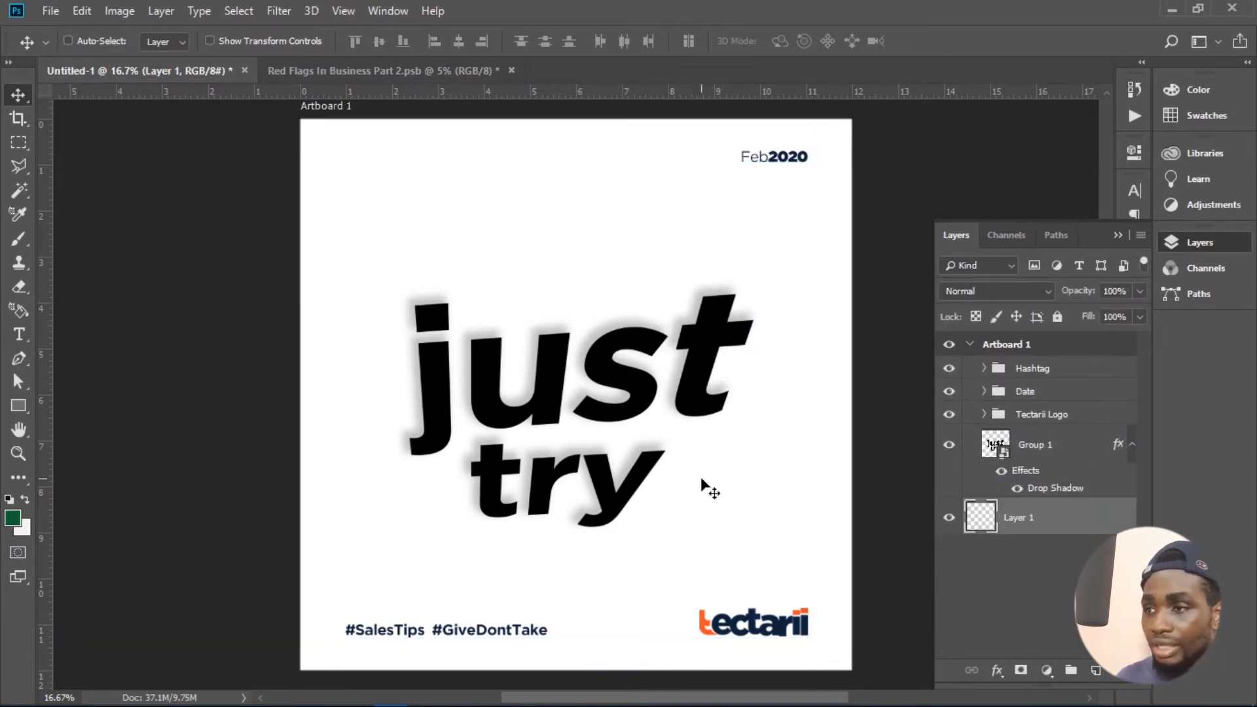
# - Sample the logo's orange (#ff5e22) as the foreground color and fill Layer 1 with it as the background
pyautogui.click(13, 521)
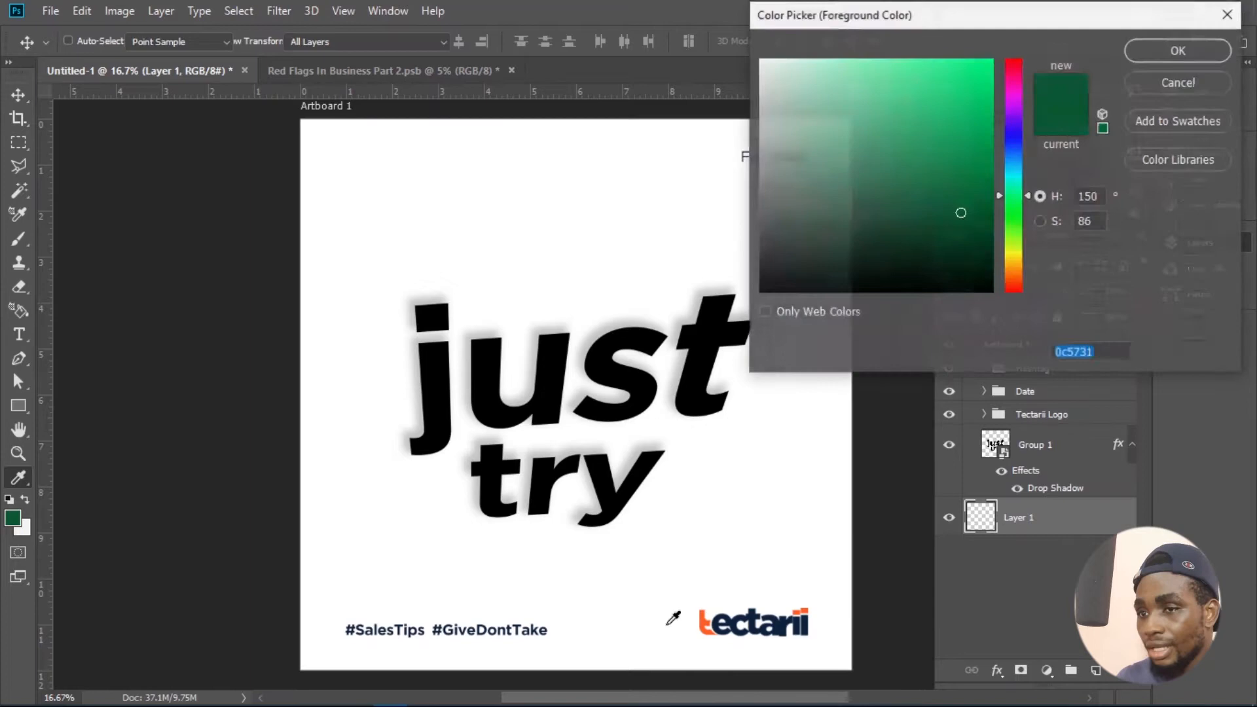
pyautogui.click(705, 619)
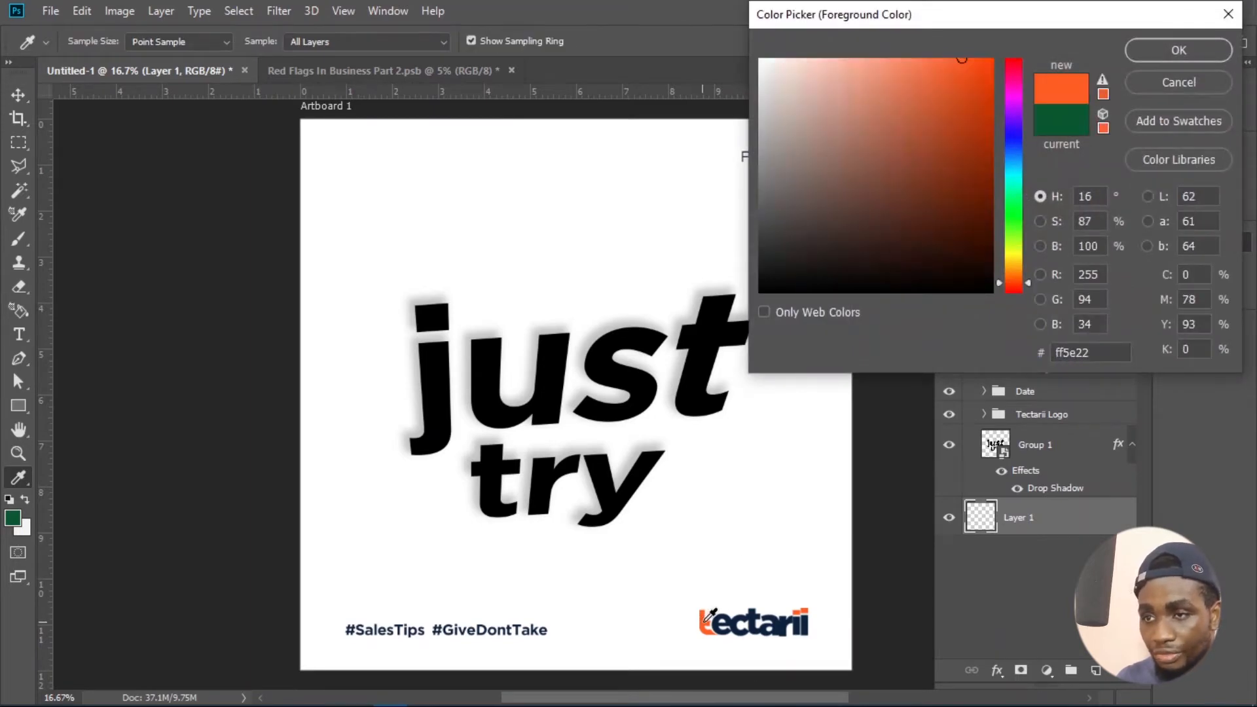
pyautogui.click(1154, 58)
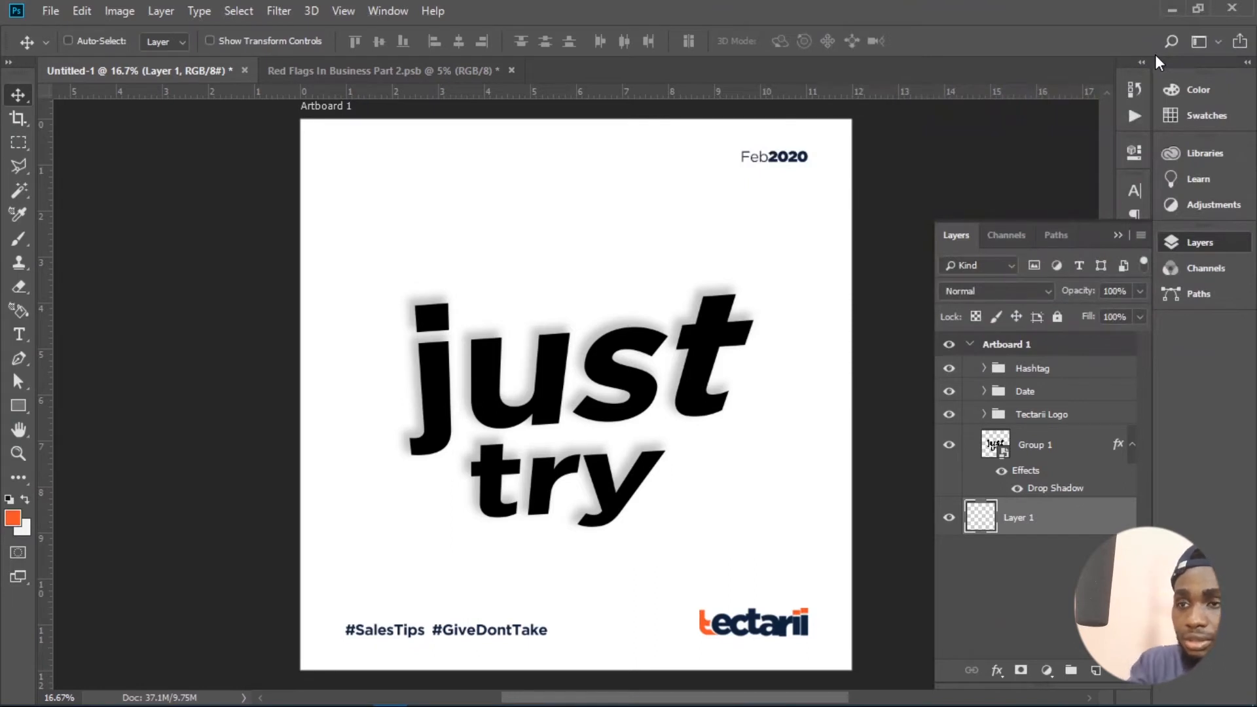
pyautogui.hotkey('ctrl', 'shift', ']')
pyautogui.hotkey('alt', 'BackSpace')
pyautogui.moveTo(1025, 385); pyautogui.dragTo(1066, 520)
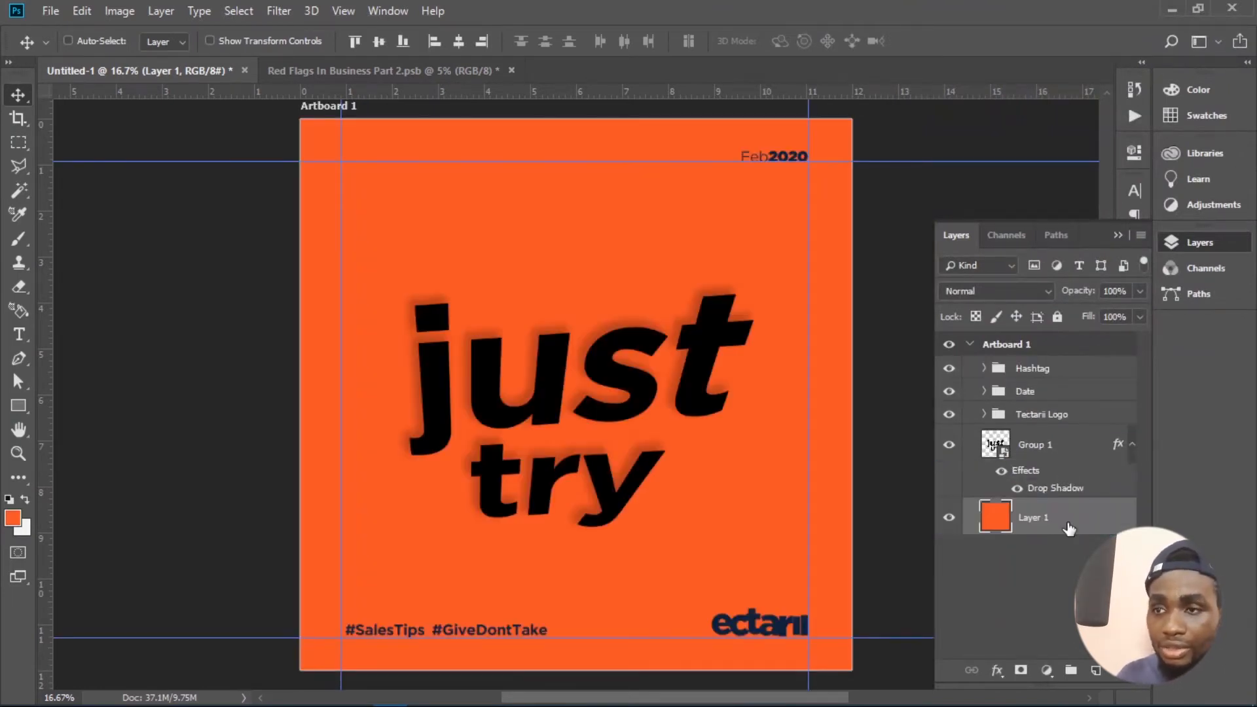
# - Add a purple Color Overlay in Normal mode at 100% opacity to the "just try" smart object, Group 1
pyautogui.click(1038, 444)
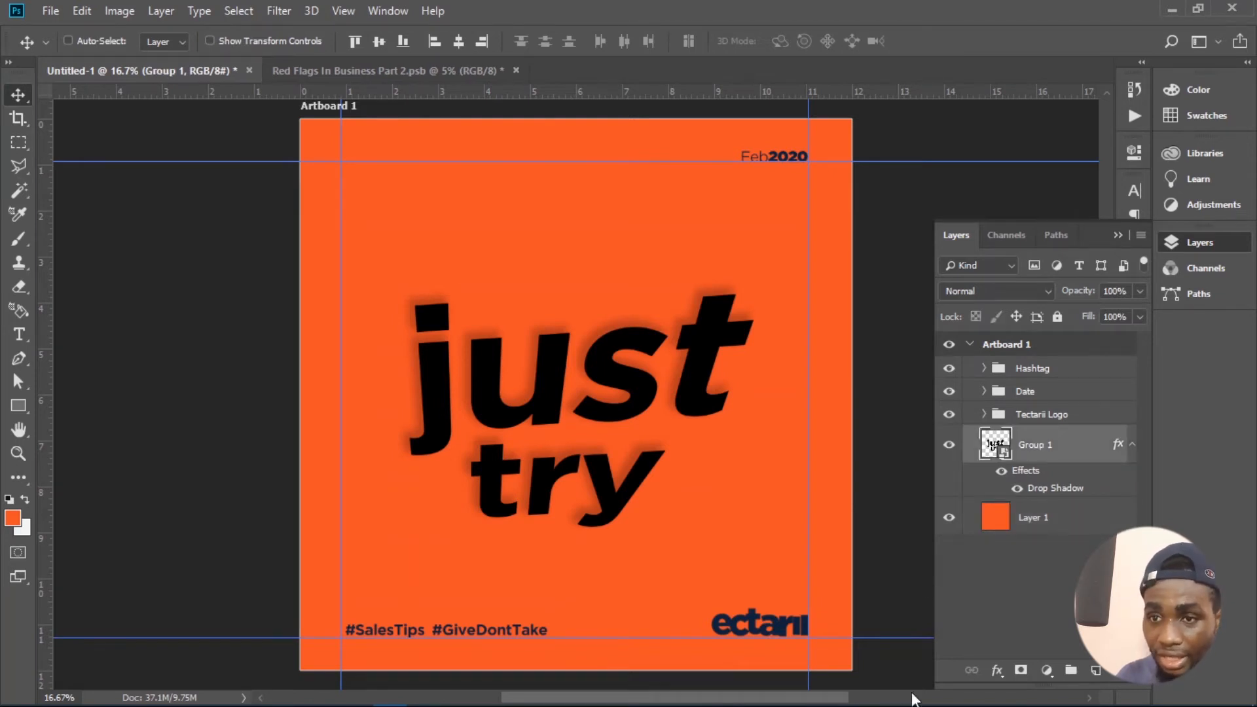
pyautogui.click(997, 671)
pyautogui.click(1004, 588)
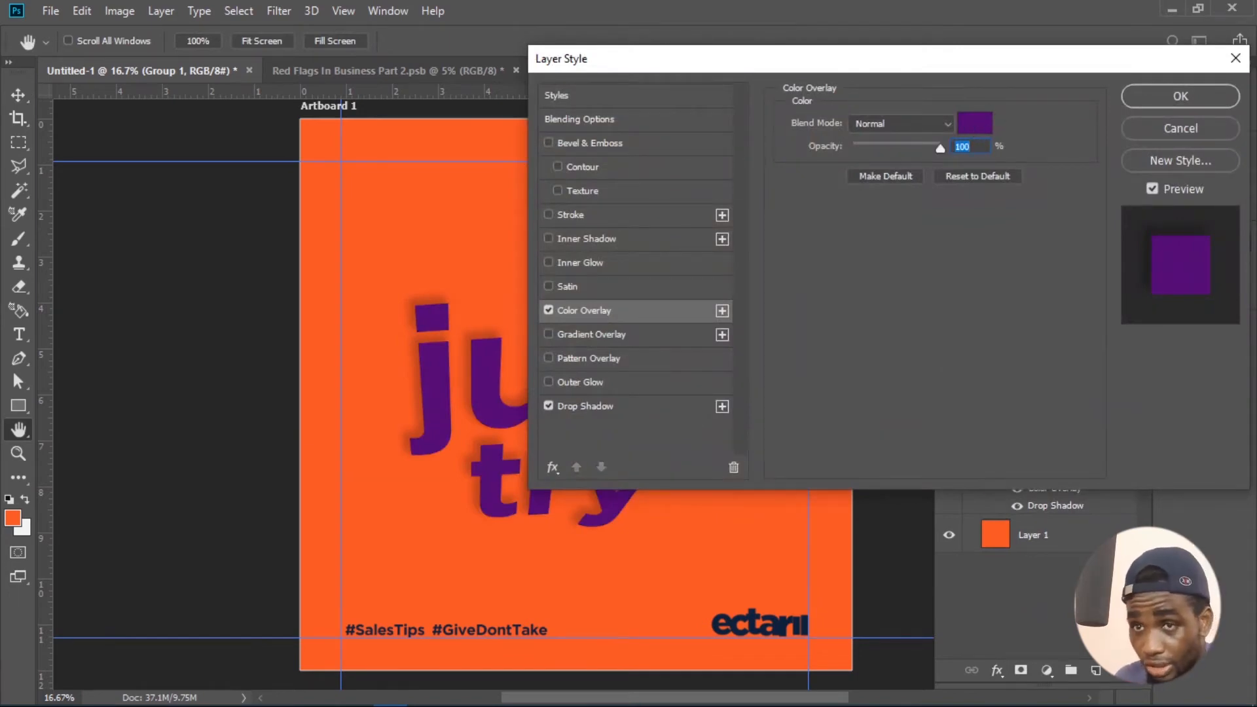
pyautogui.click(1188, 100)
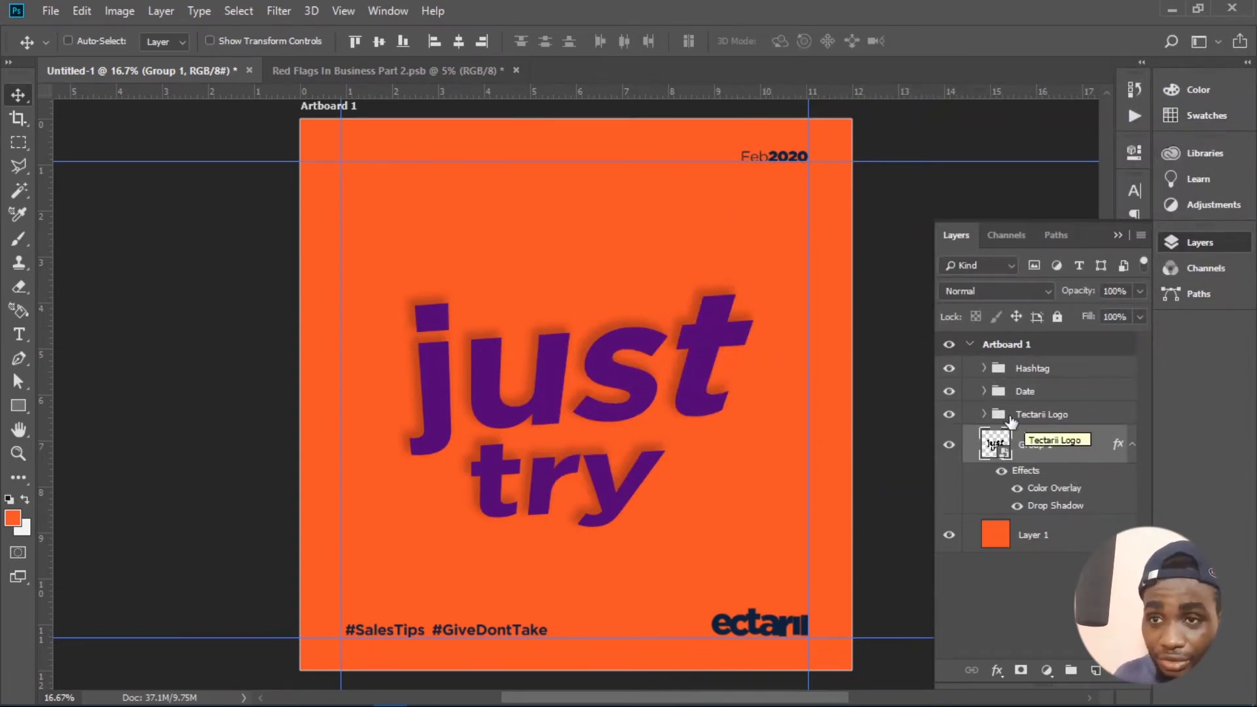
# - Expand the Tectarii Logo group and open the logo smart object's contents for editing
pyautogui.click(949, 415)
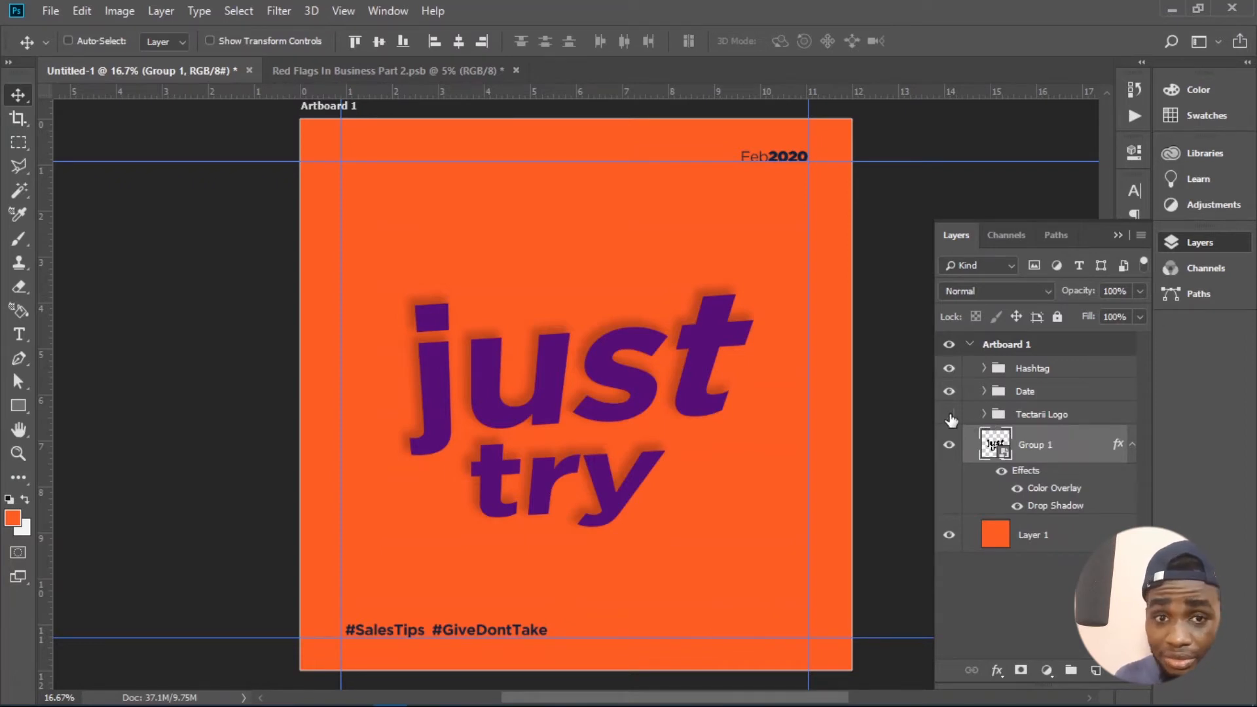
pyautogui.click(949, 415)
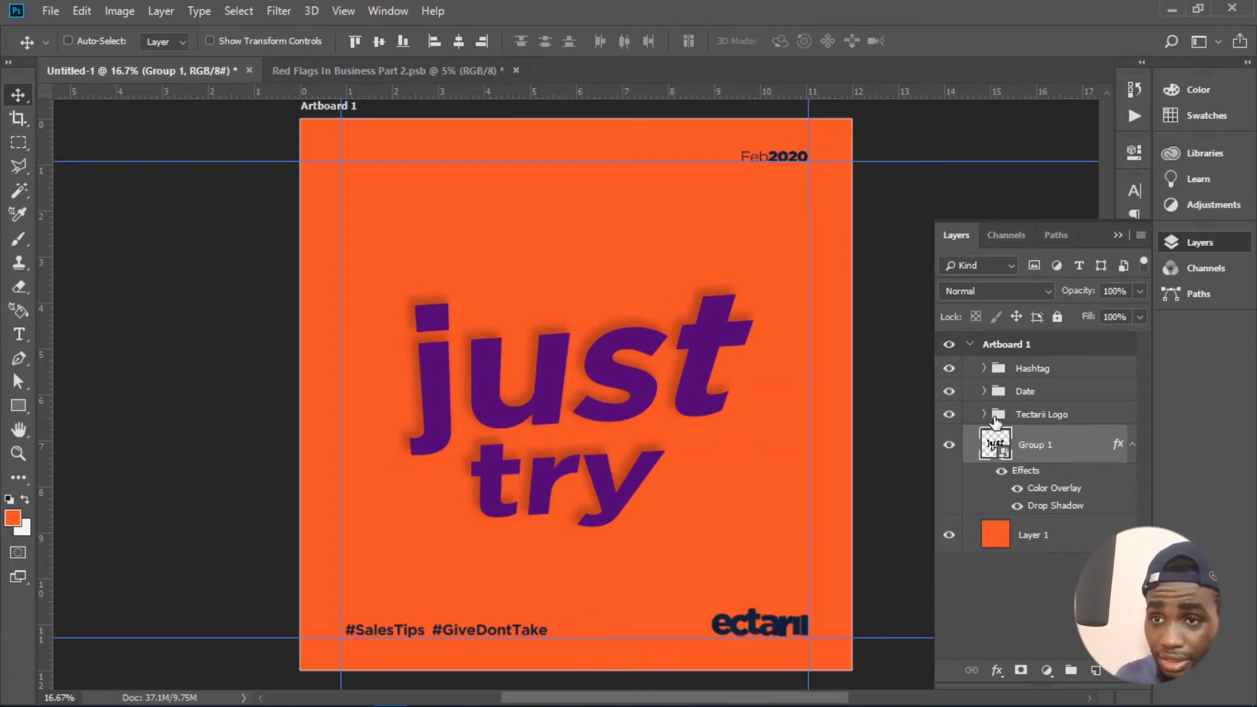
pyautogui.click(987, 421)
pyautogui.click(983, 416)
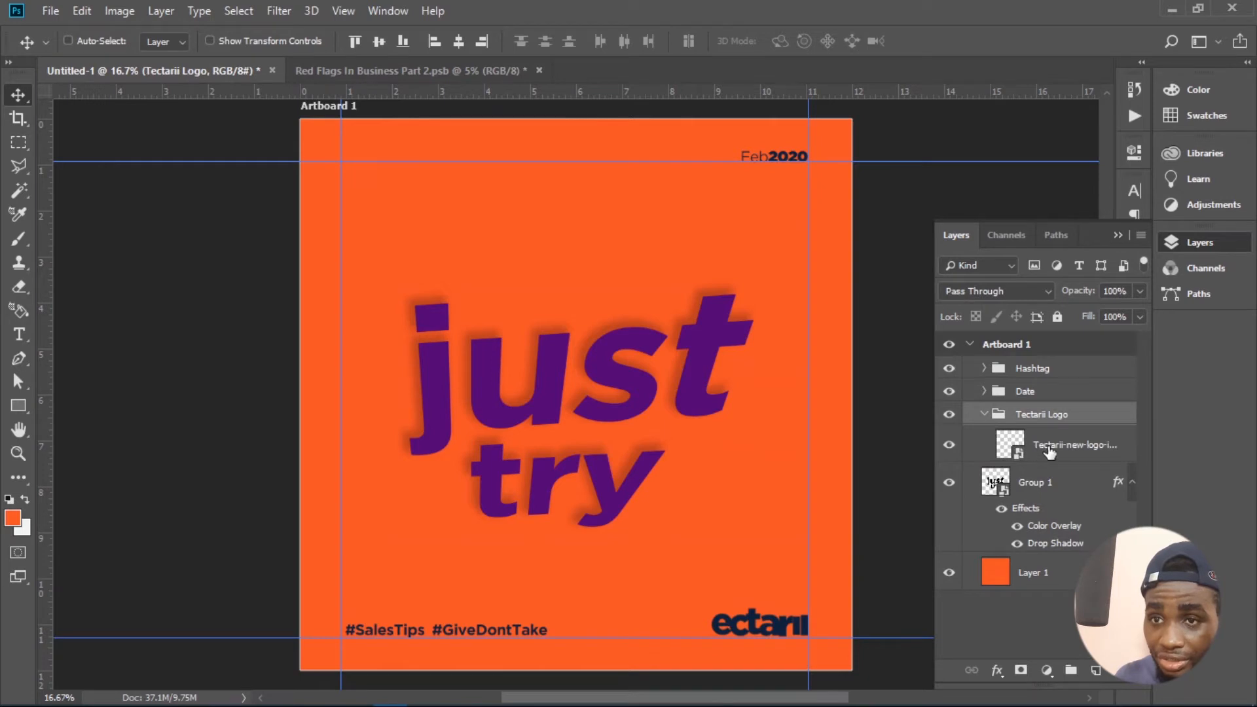
pyautogui.click(1048, 448)
pyautogui.doubleClick(1011, 444)
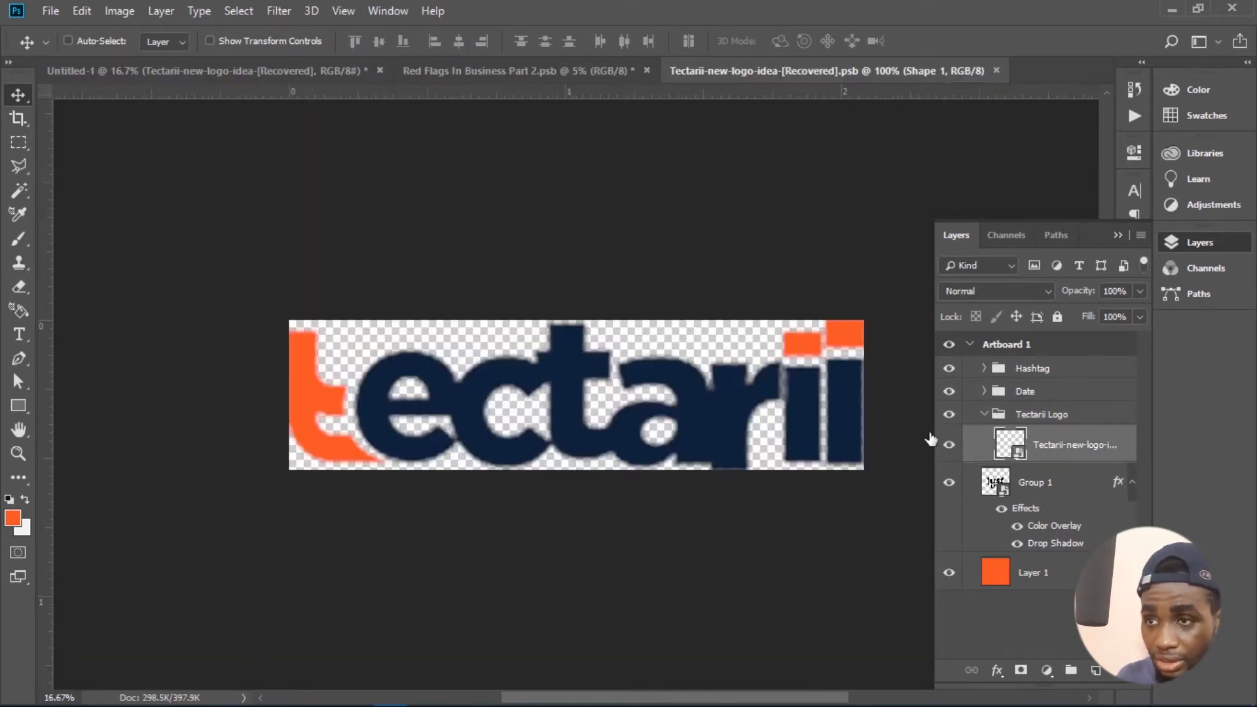
# - Draw a closed Pen tool path around the orange first letter "t" of the logo, extending beyond the canvas edge
pyautogui.click(19, 358)
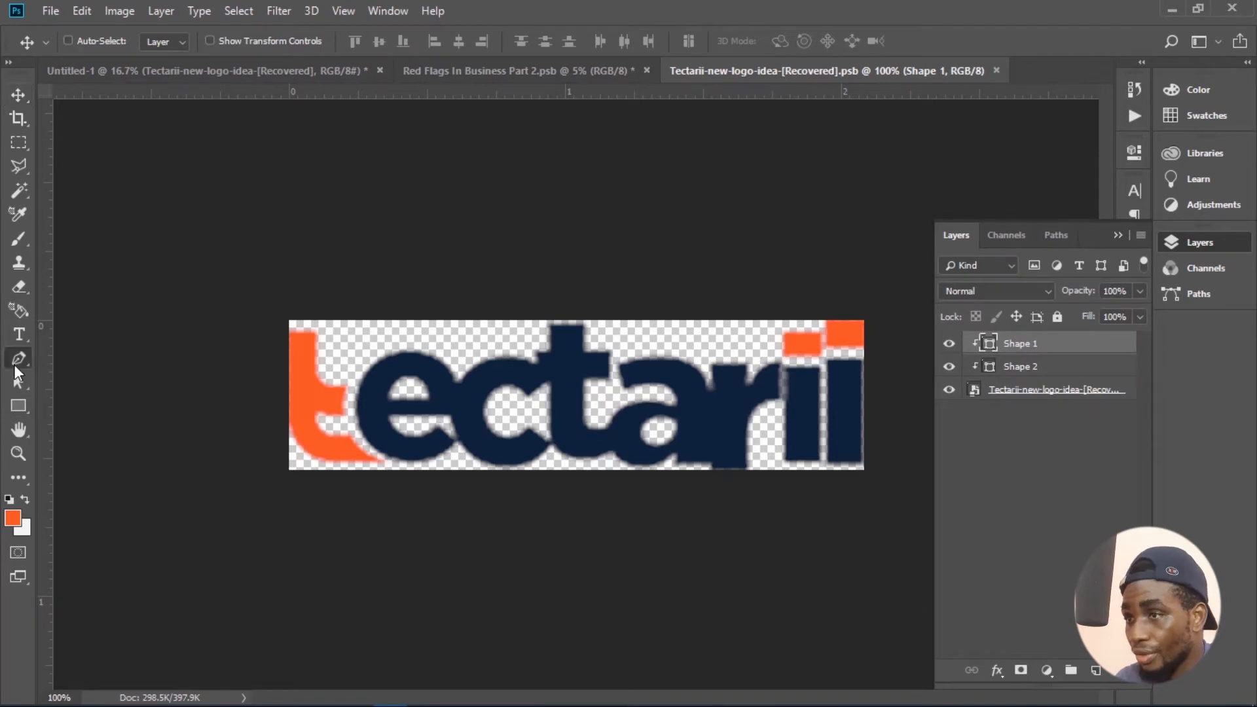
pyautogui.click(210, 314)
pyautogui.click(341, 330)
pyautogui.click(342, 368)
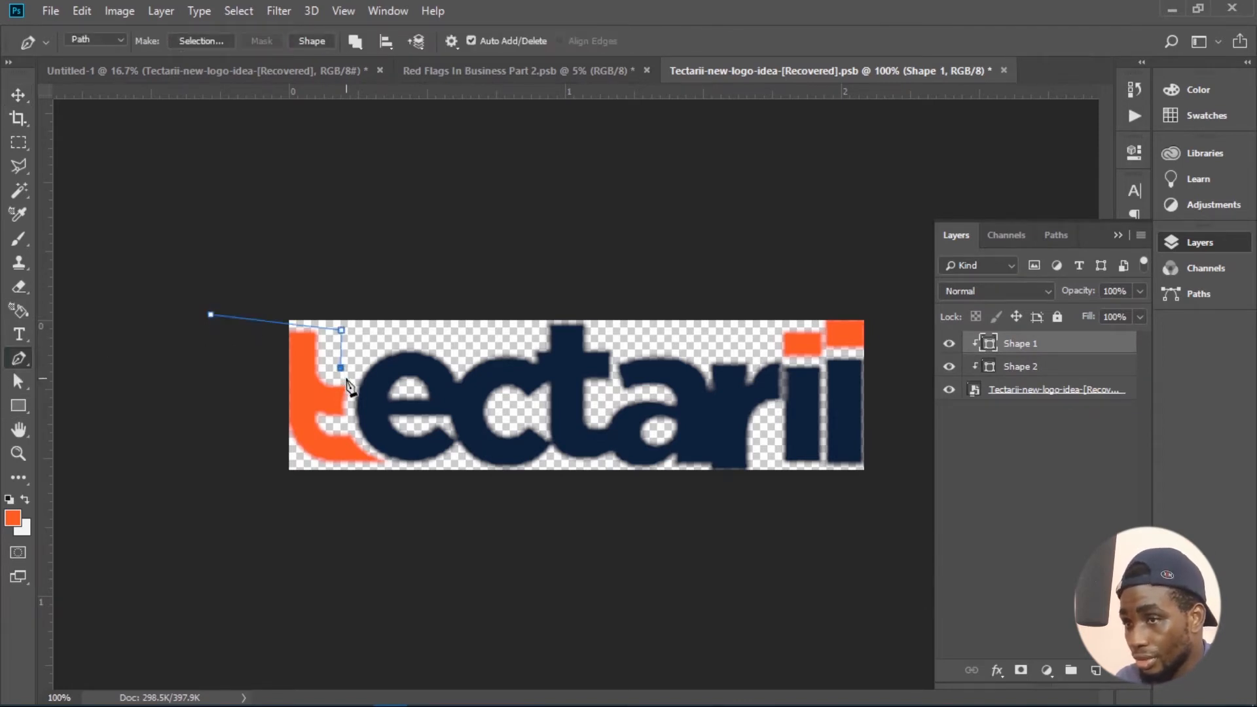
pyautogui.click(351, 382)
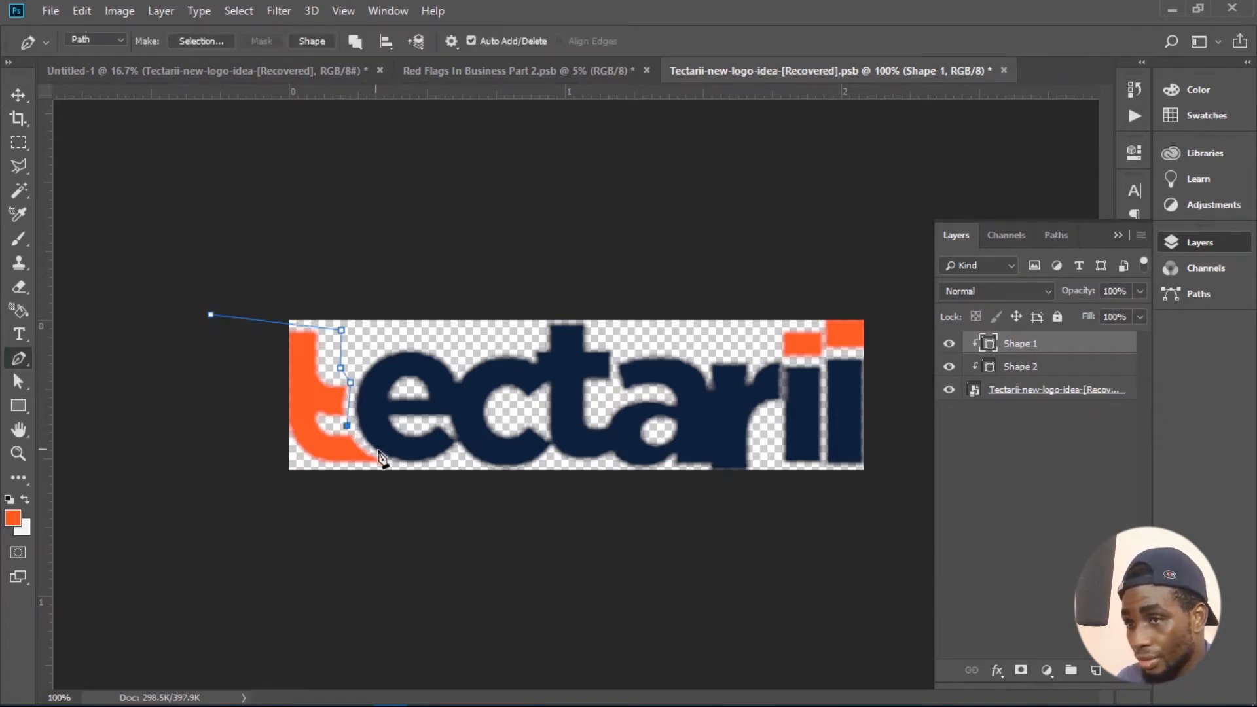
pyautogui.click(397, 470)
pyautogui.click(354, 505)
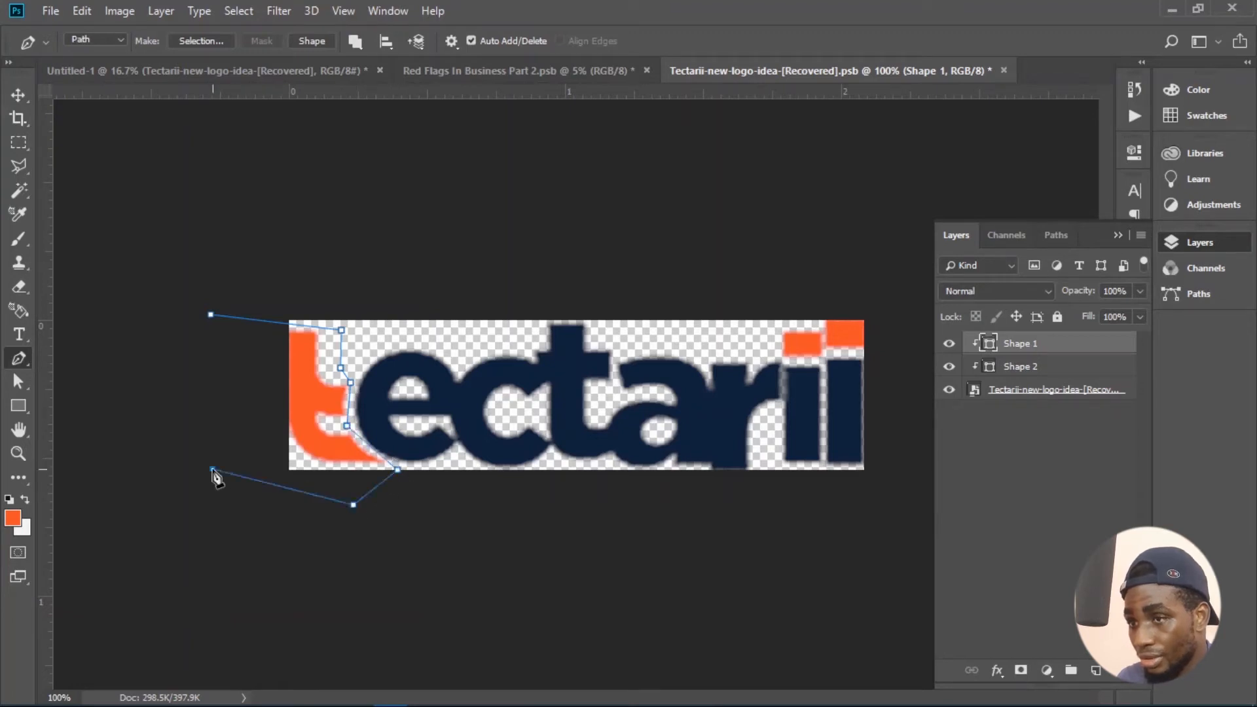
pyautogui.click(212, 469)
pyautogui.click(210, 314)
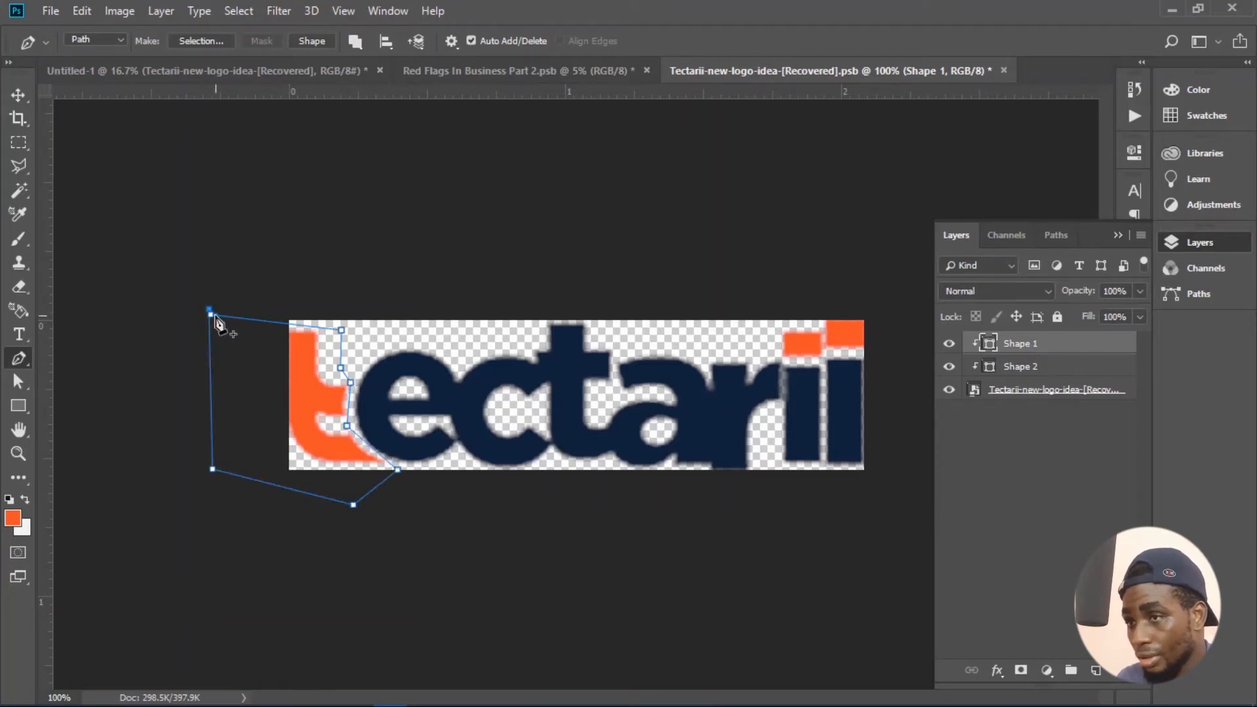
# - Draw a second closed Pen path around the two orange dots above the final "ii" of the logo
pyautogui.click(769, 322)
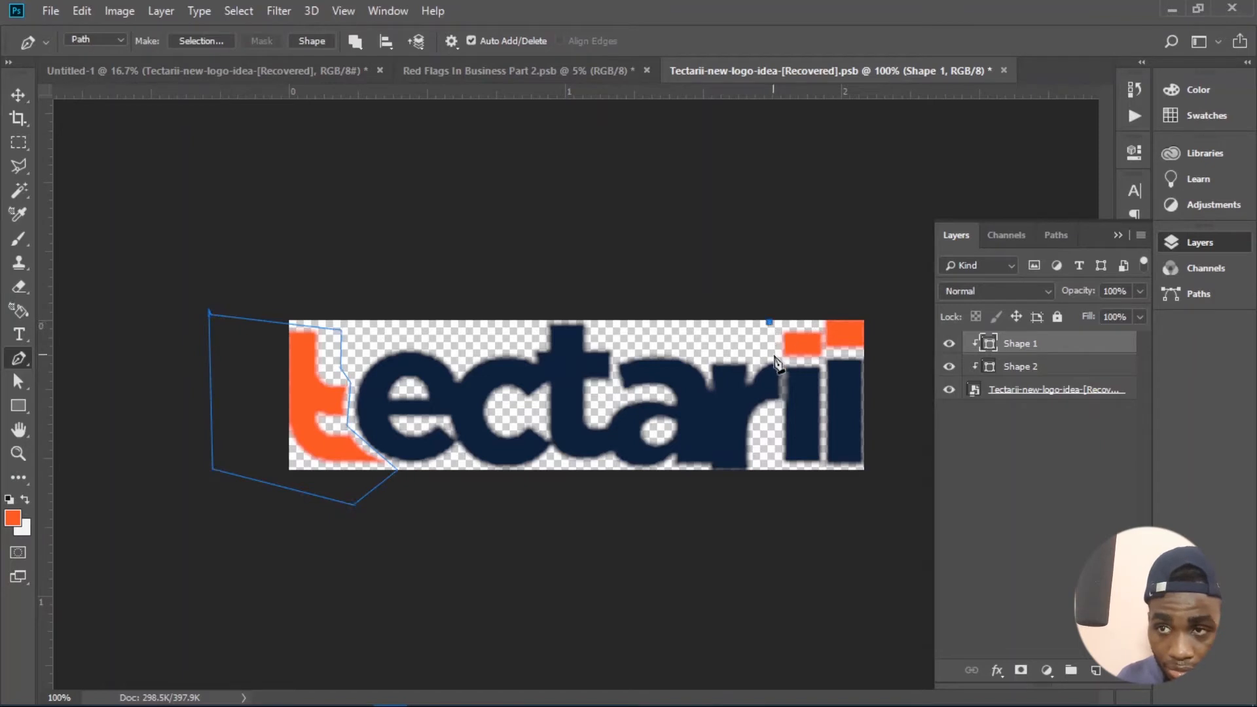
pyautogui.click(777, 359)
pyautogui.click(791, 360)
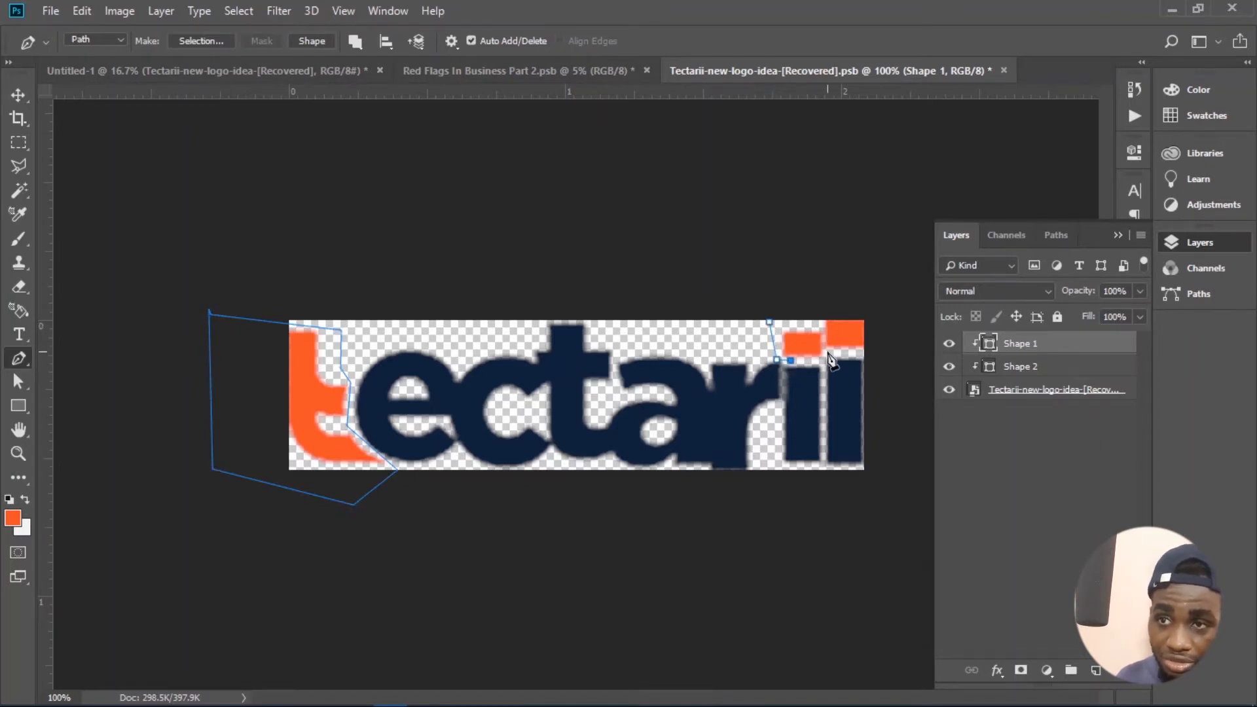
pyautogui.click(828, 352)
pyautogui.click(861, 351)
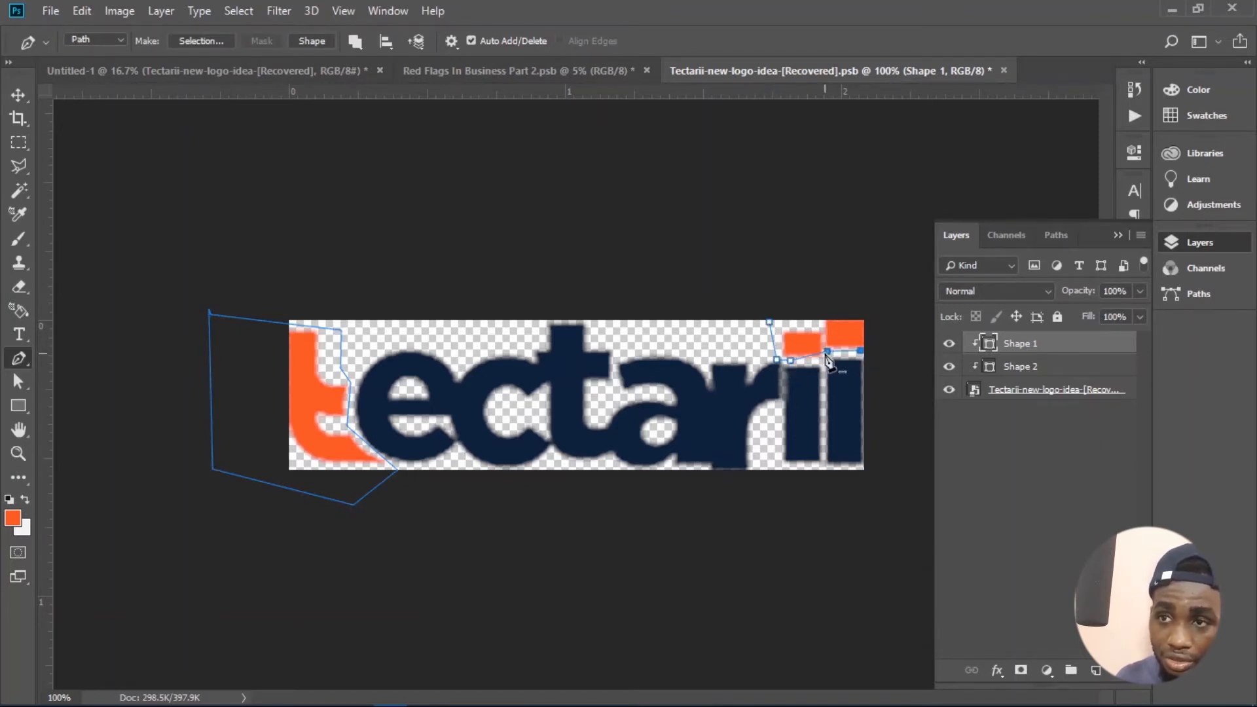
pyautogui.moveTo(828, 352); pyautogui.dragTo(831, 358)
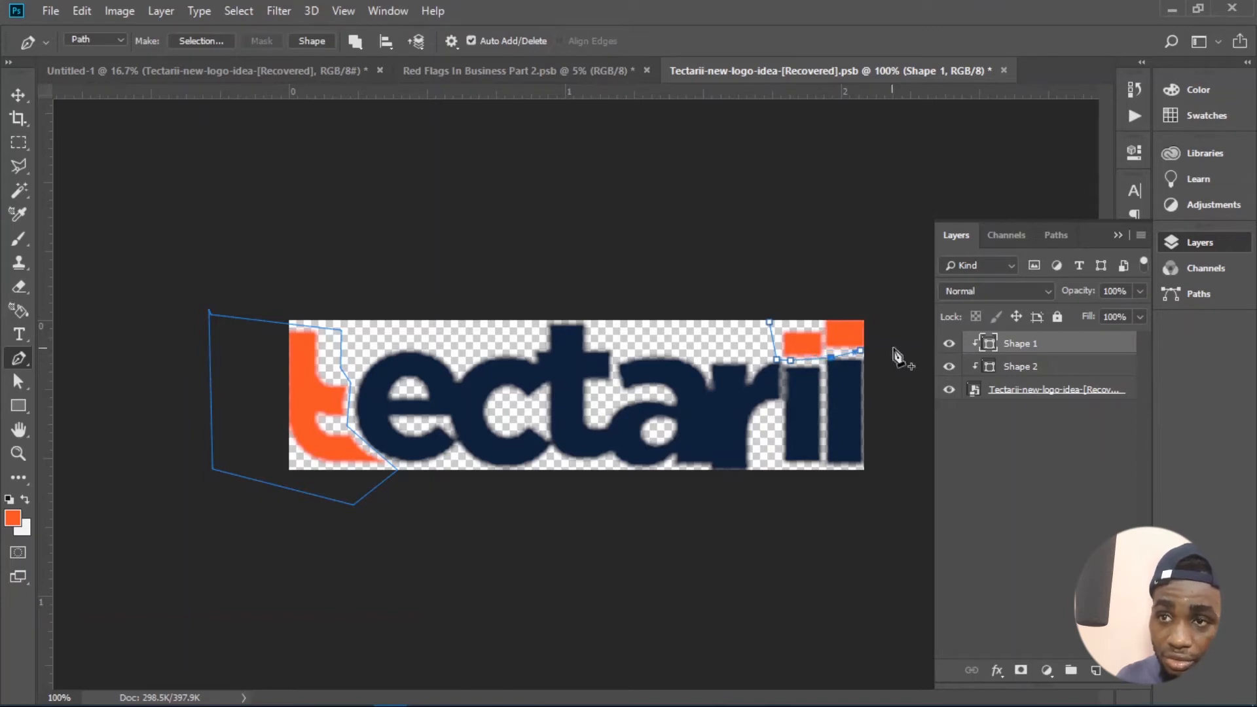
pyautogui.click(890, 355)
pyautogui.click(874, 308)
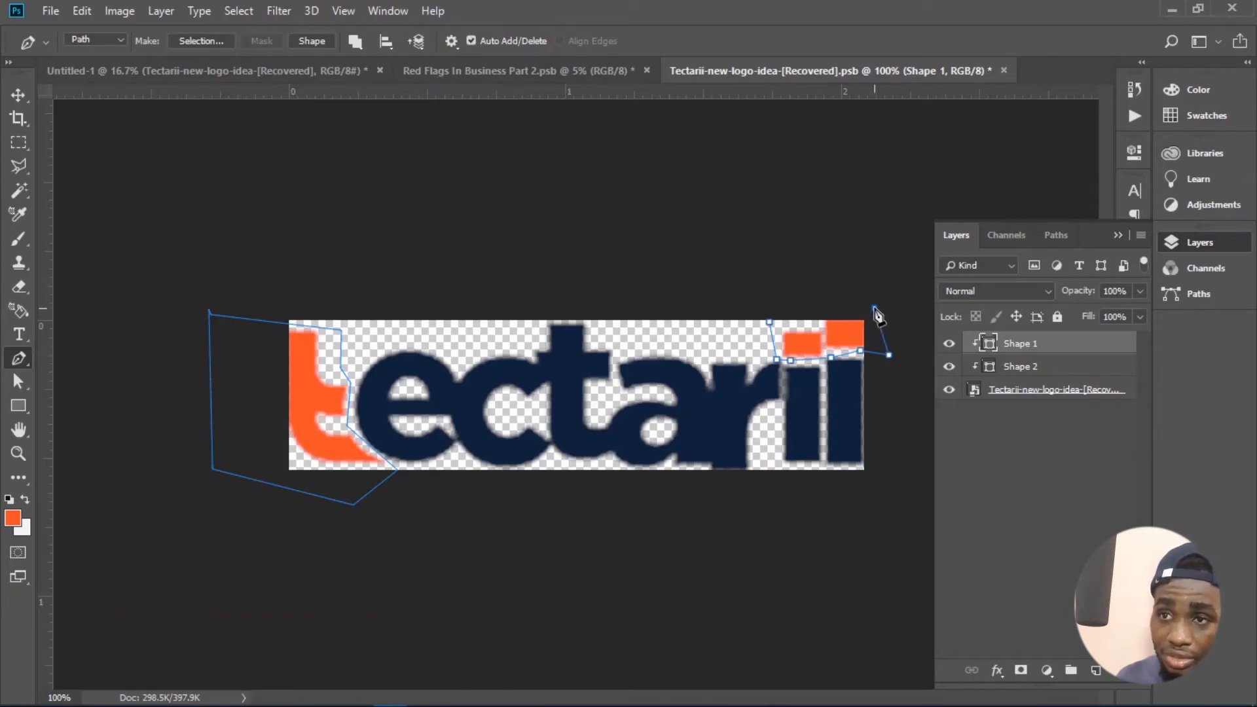
pyautogui.click(769, 322)
# - Convert the two paths into a shape layer and set its fill color to white (ffffff)
pyautogui.click(313, 39)
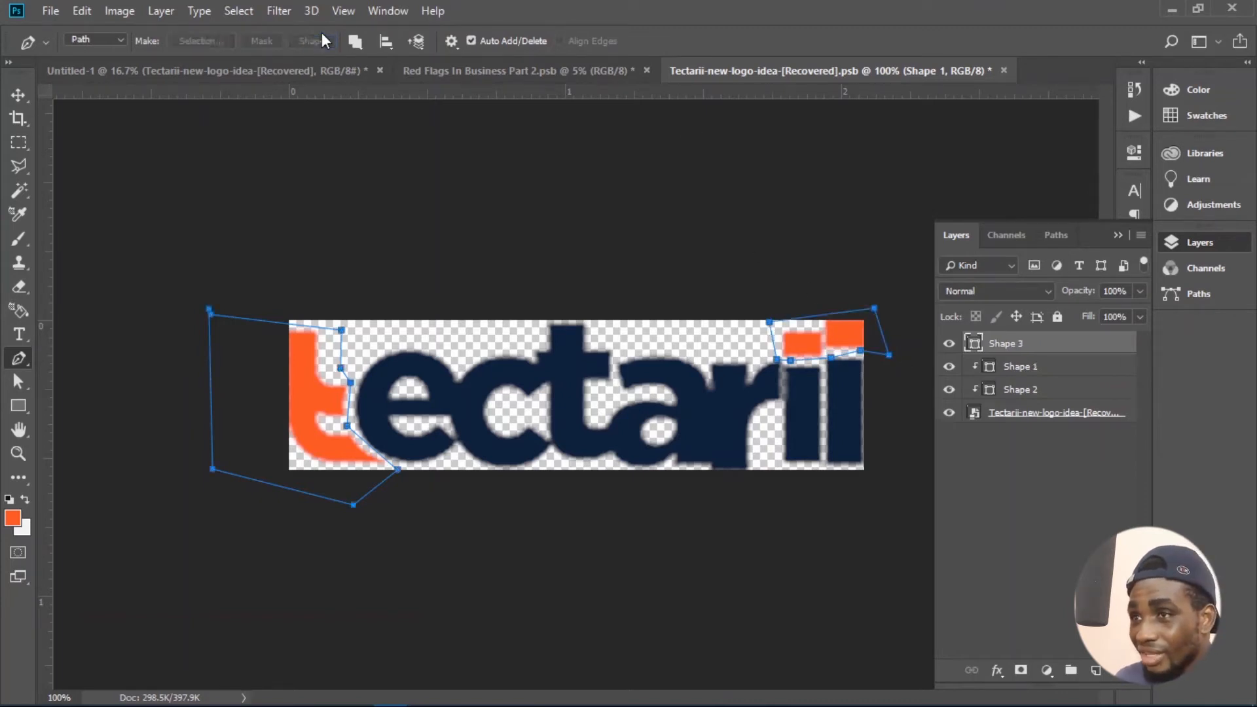
pyautogui.doubleClick(975, 345)
pyautogui.write('ffffff')
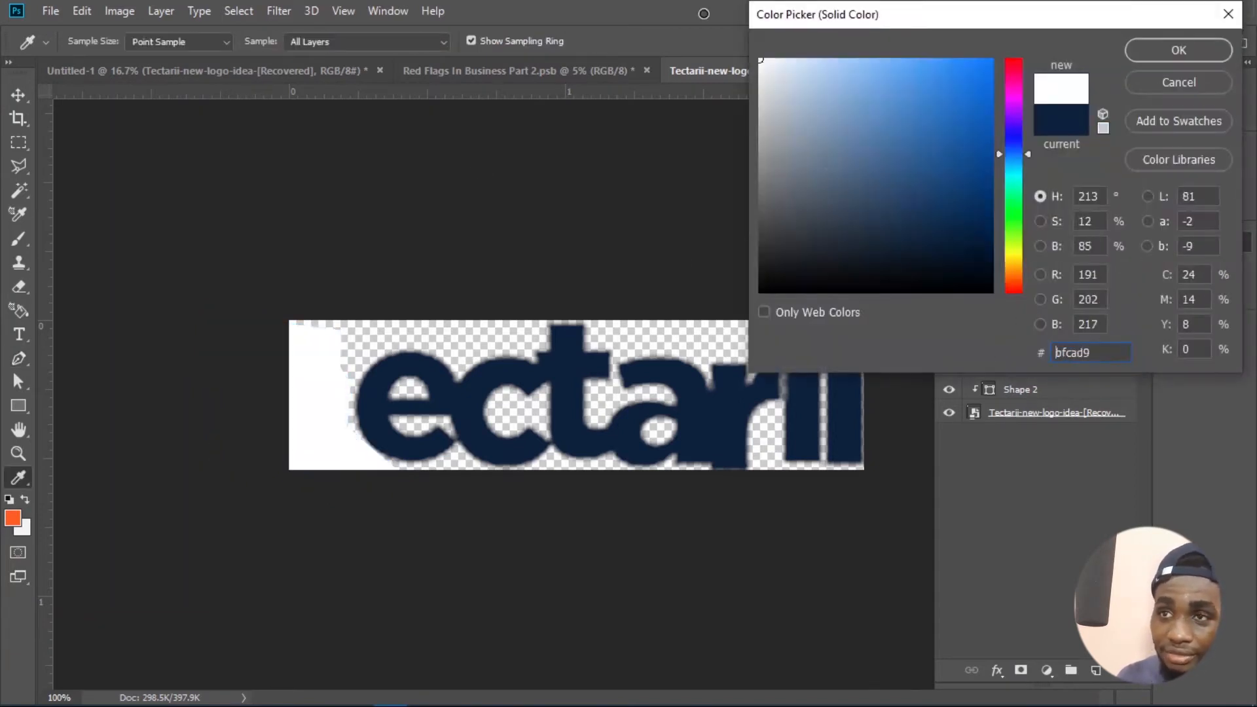
pyautogui.click(1143, 48)
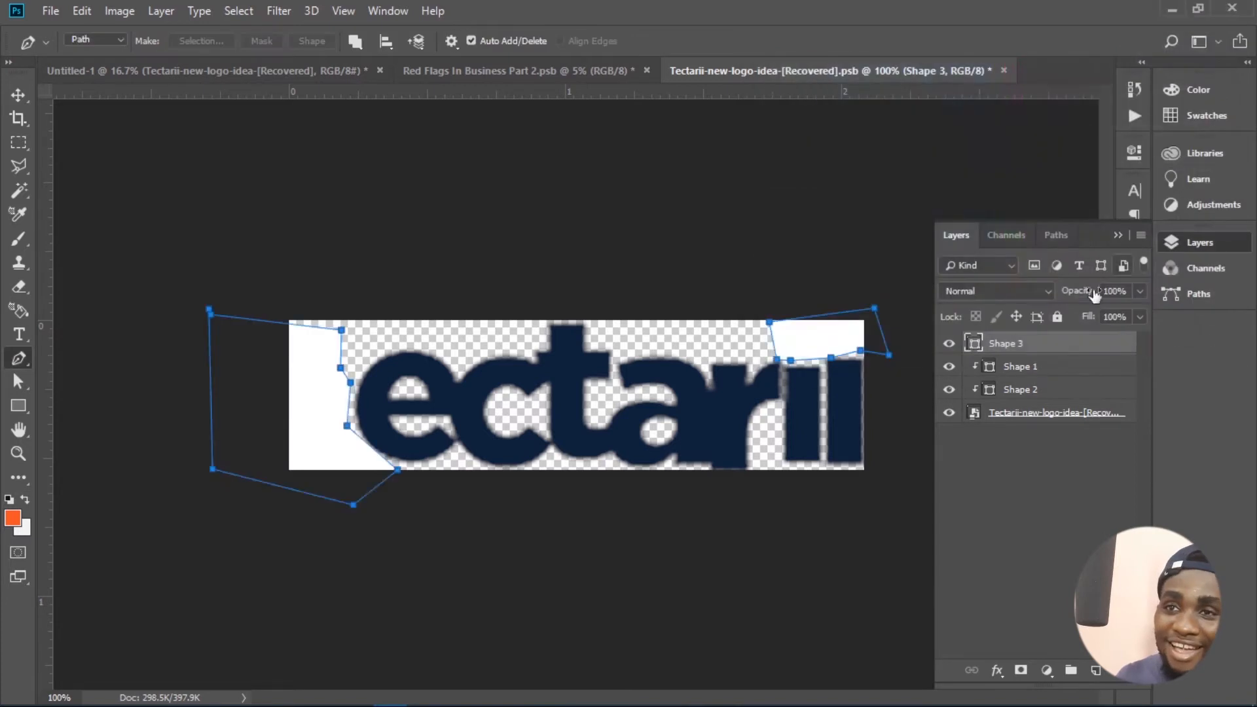
# - Clip the white Shape 3 layer to the logo below, then save and close the smart object document
pyautogui.keyDown('alt'); pyautogui.click(994, 347); pyautogui.keyUp('alt')
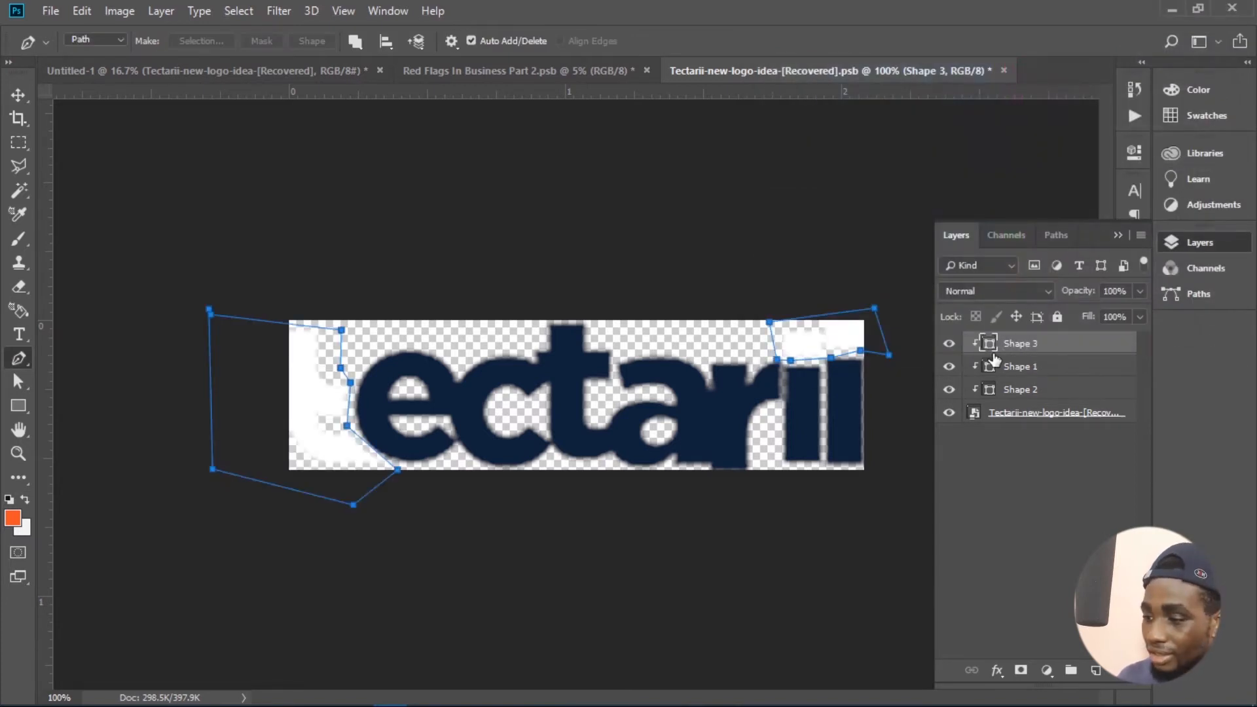
pyautogui.hotkey('ctrl', 's')
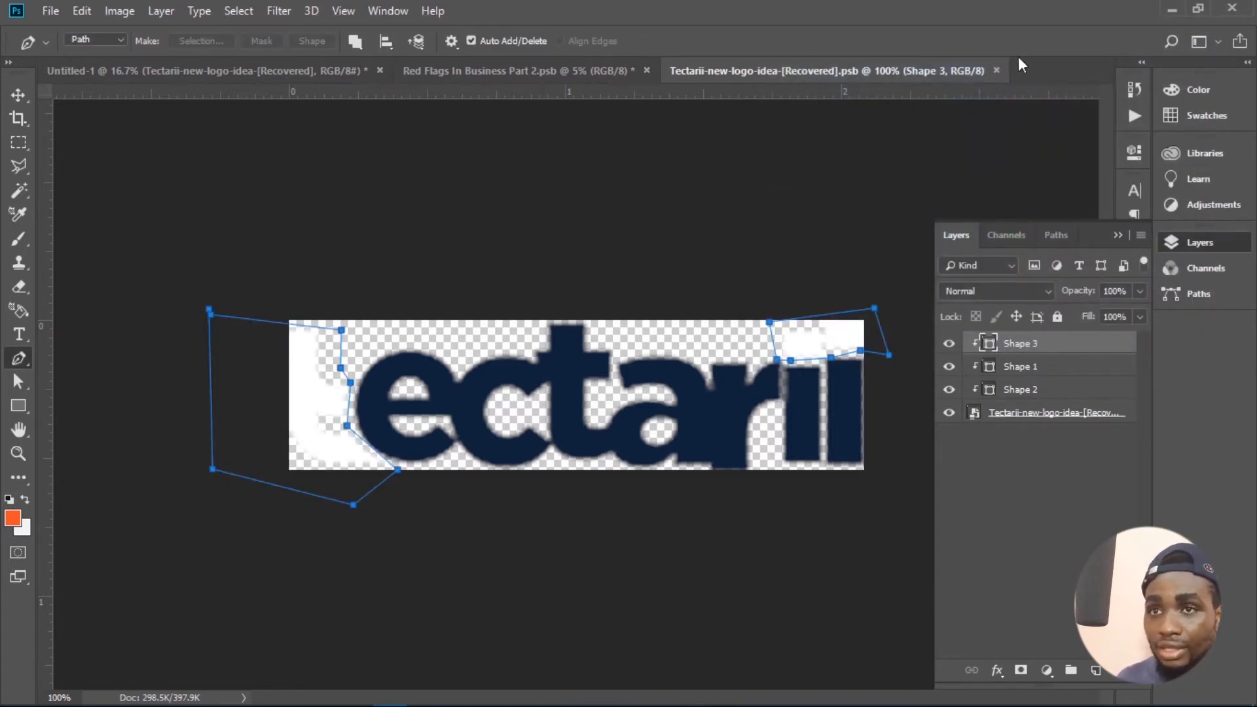
pyautogui.click(997, 70)
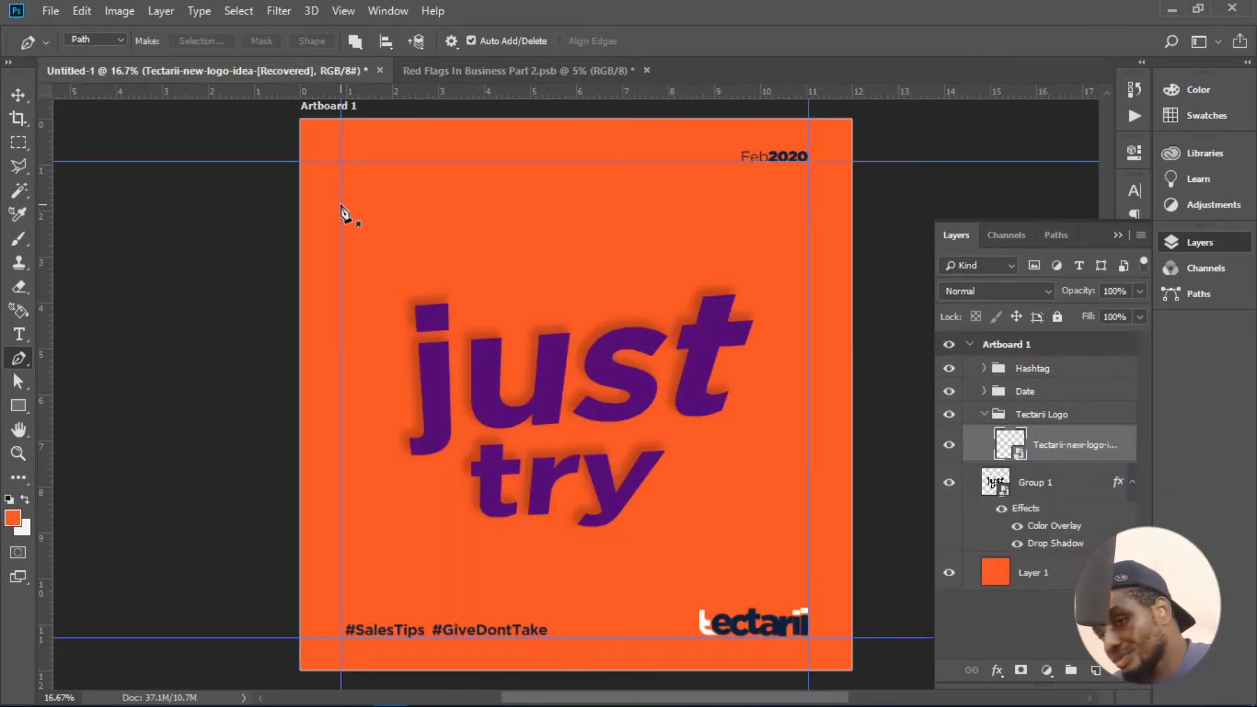
# - Apply a white (ffffff) Color Overlay at 100% opacity to the logo layer inside the Tectarii Logo group
pyautogui.click(20, 94)
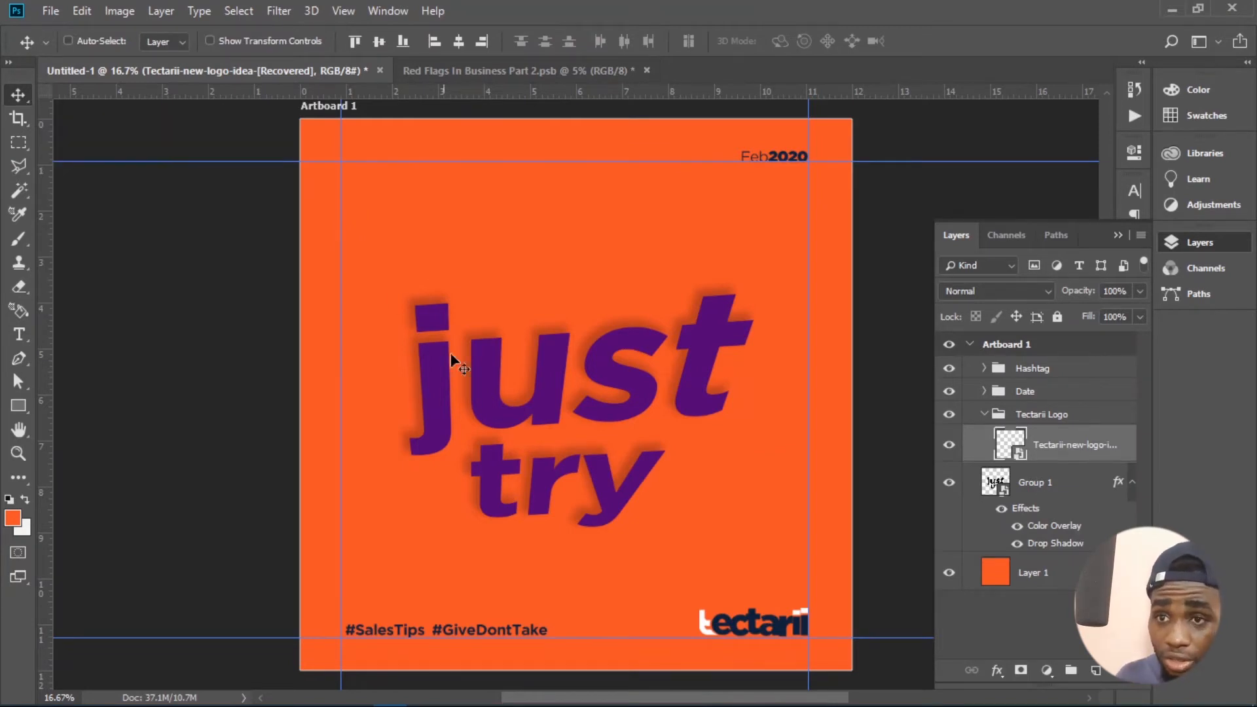
pyautogui.click(999, 672)
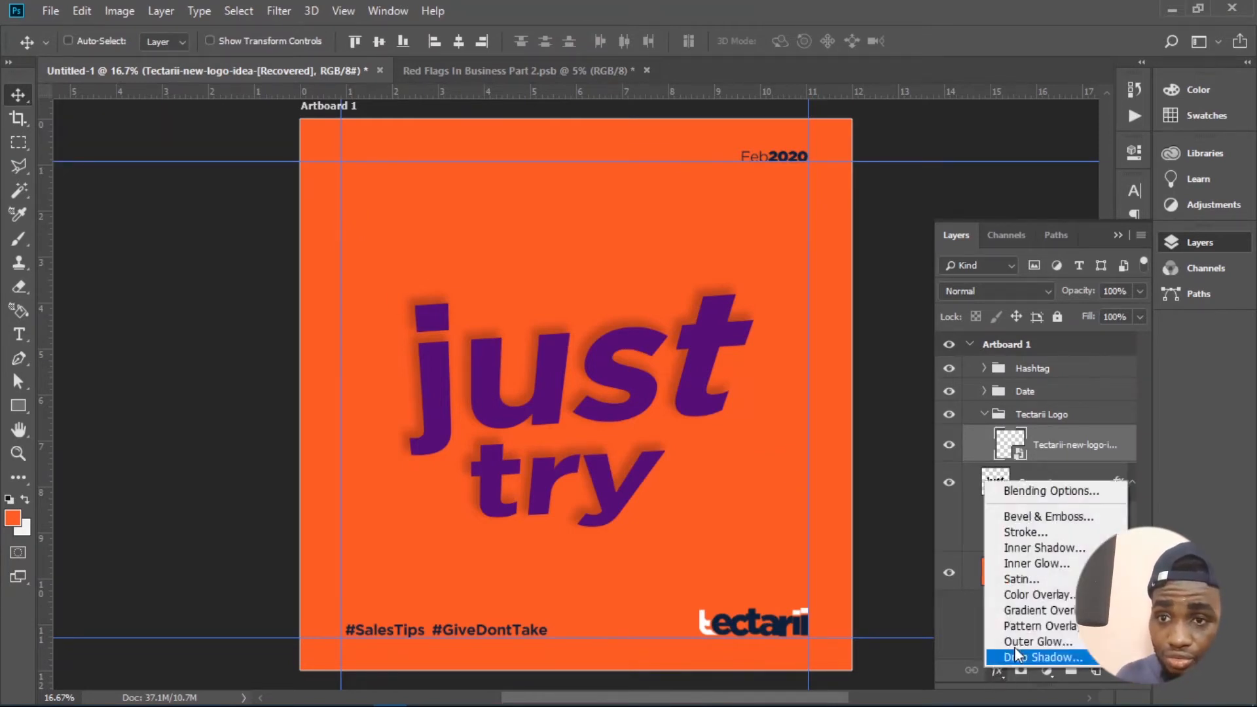
pyautogui.click(998, 597)
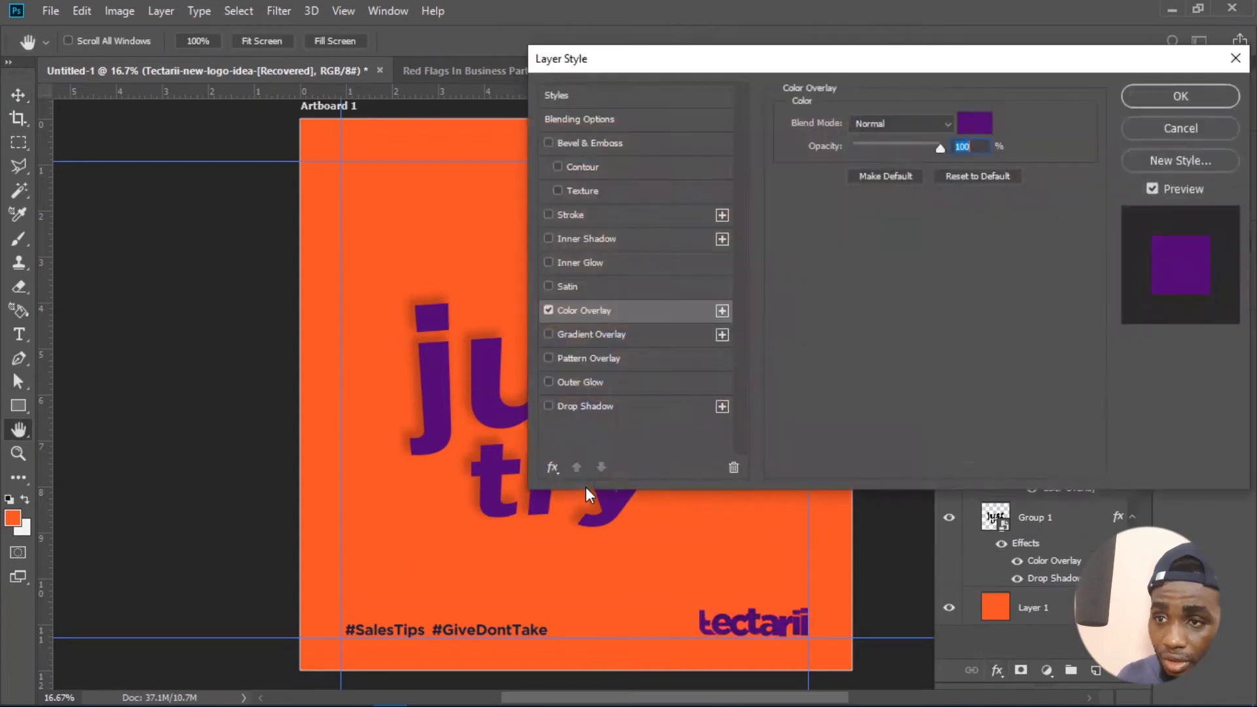
pyautogui.click(974, 125)
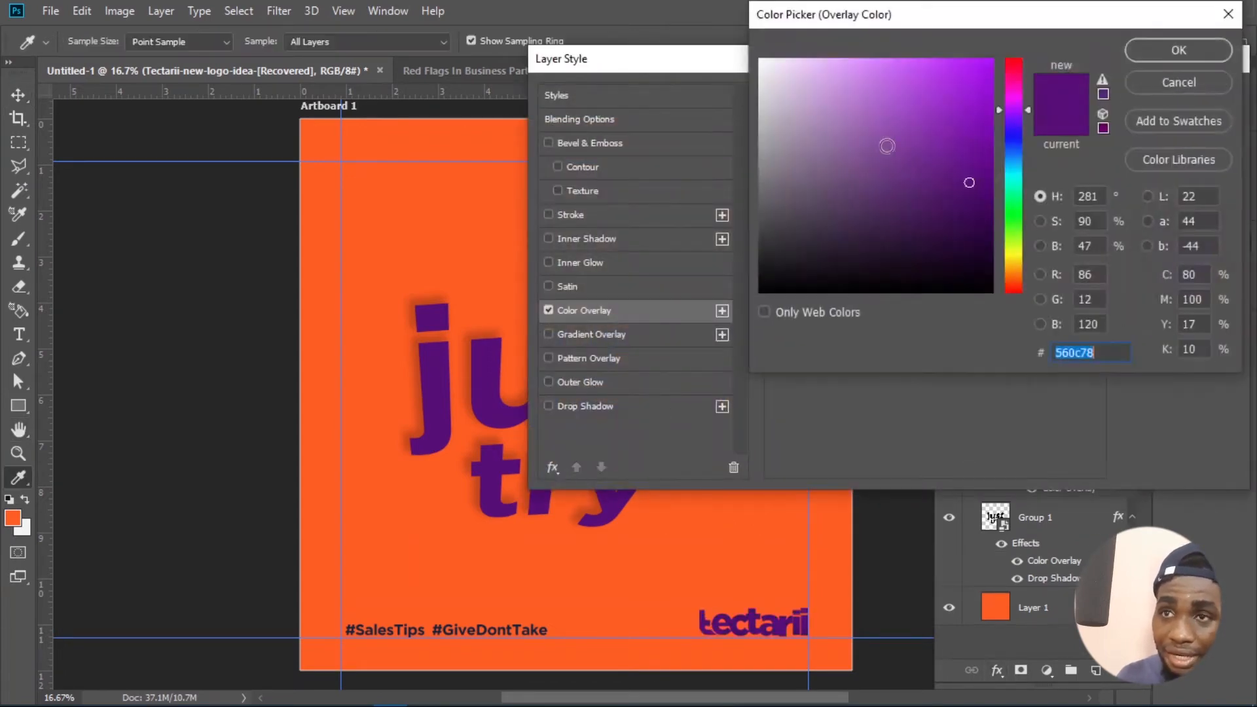
pyautogui.write('ffffff')
pyautogui.click(1153, 53)
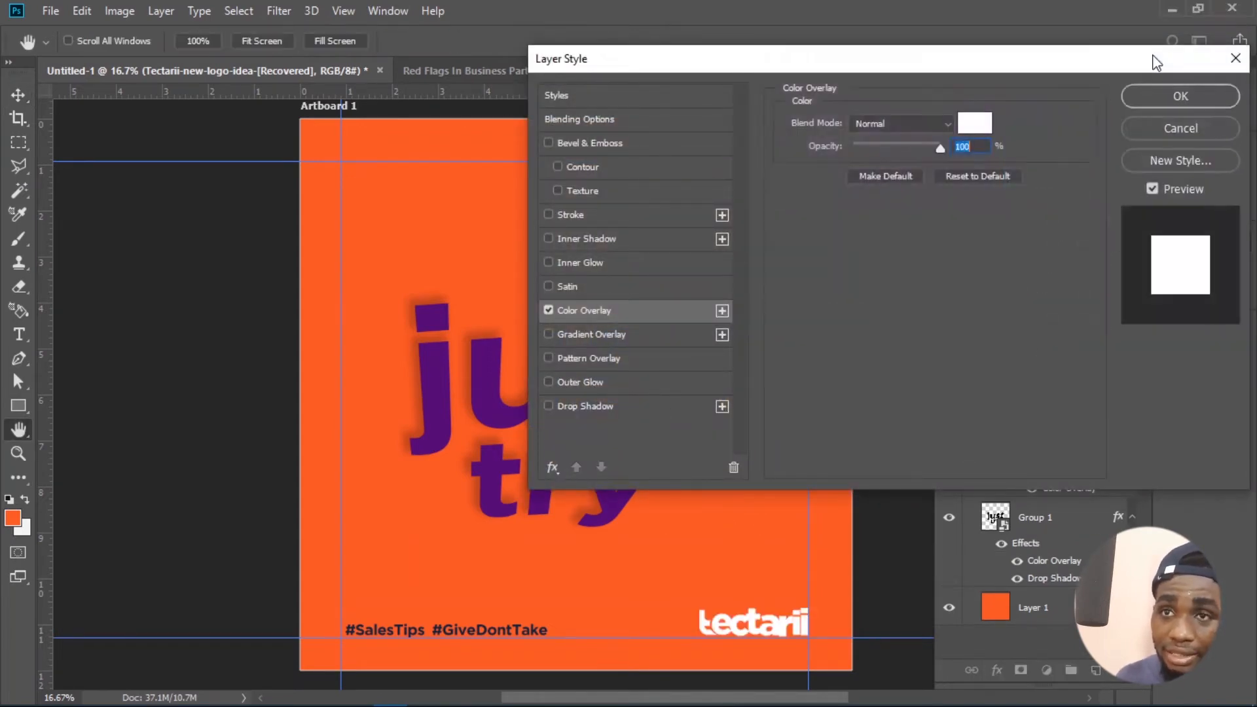
pyautogui.click(1160, 97)
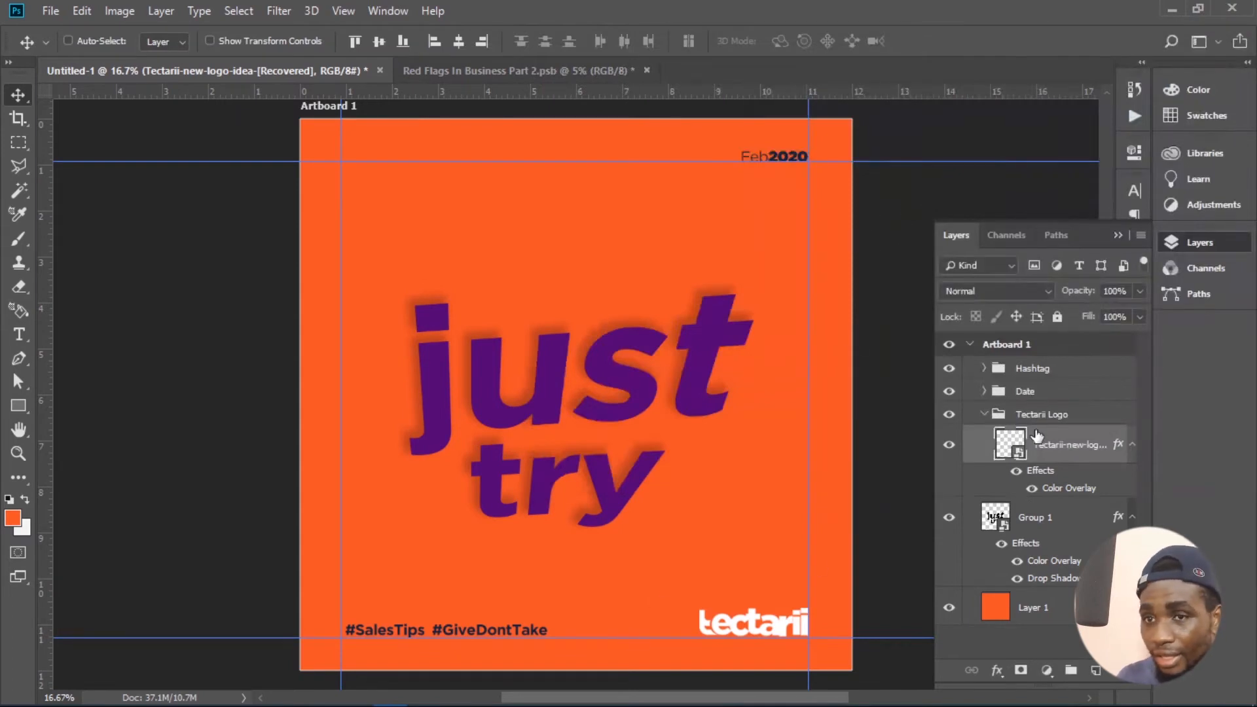
# - Apply a white Color Overlay at 100% opacity to the Hashtag group
pyautogui.click(1042, 371)
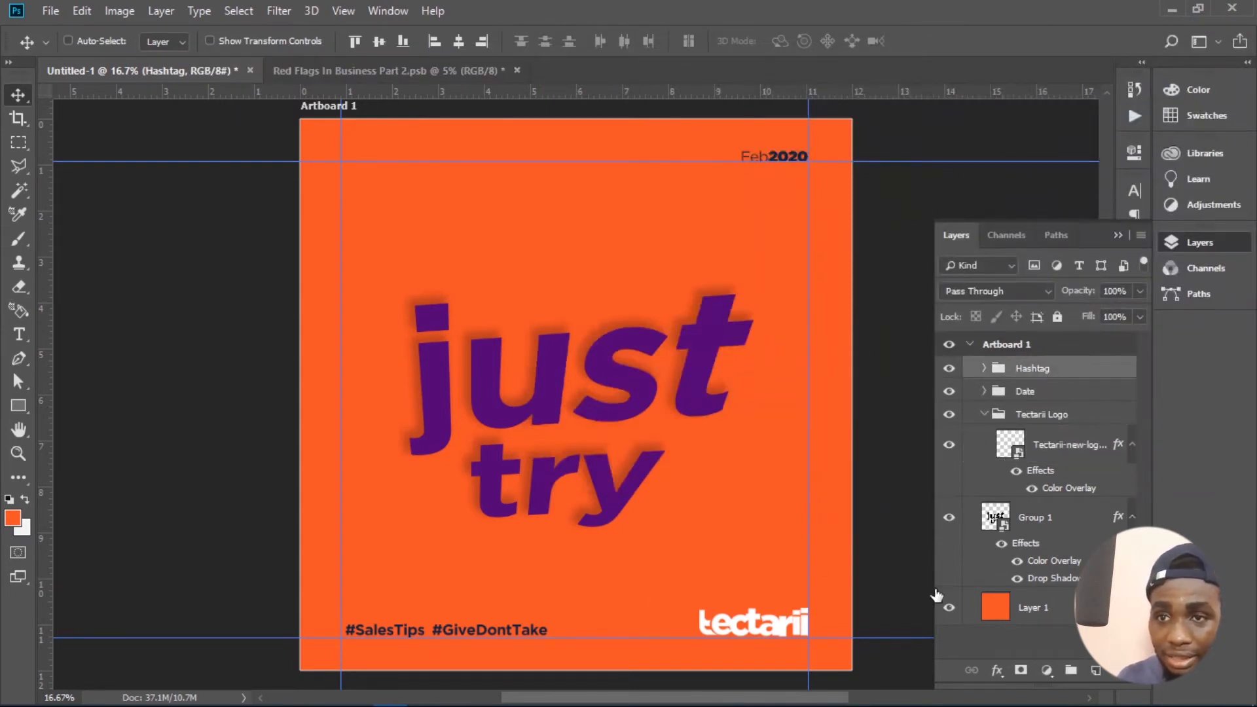
pyautogui.click(997, 670)
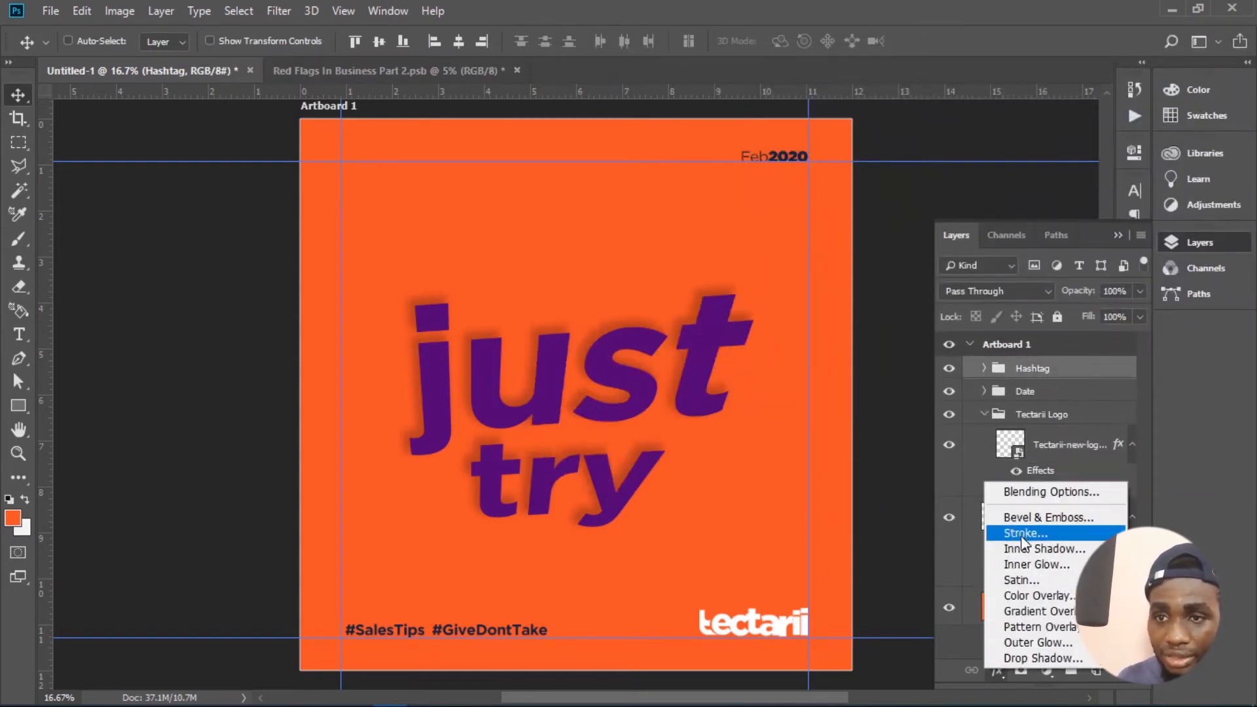
pyautogui.click(1026, 597)
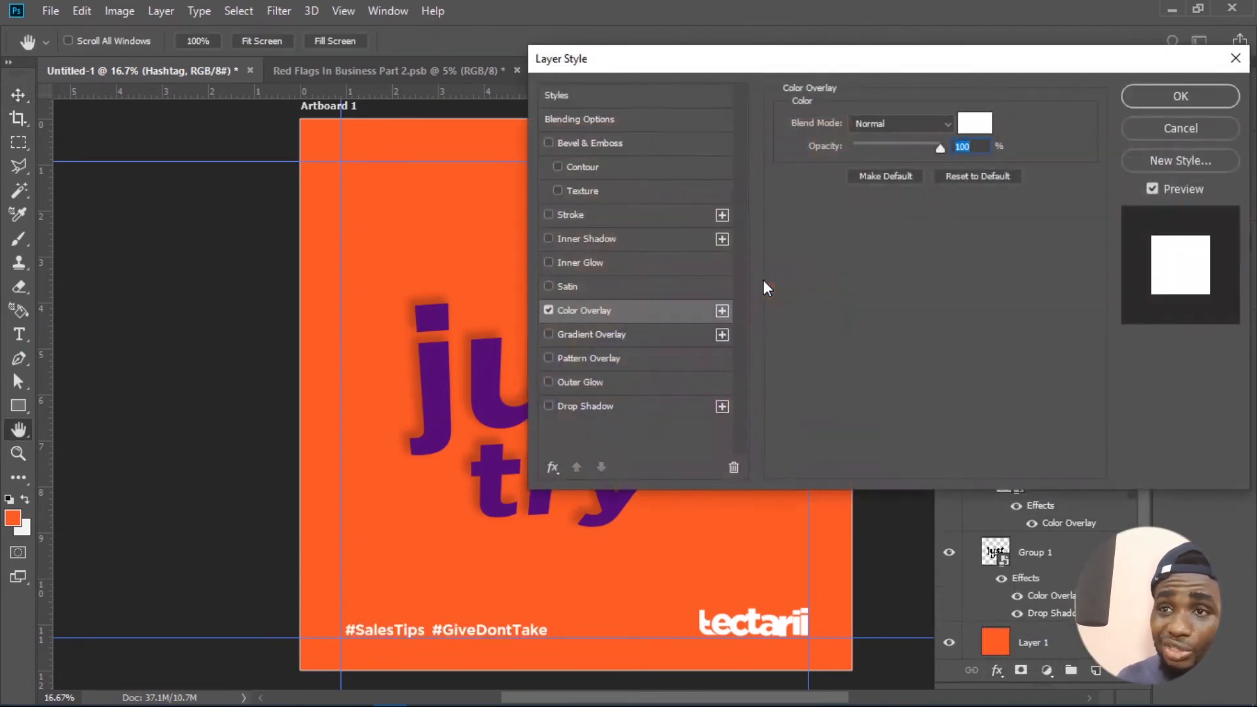
pyautogui.click(1182, 96)
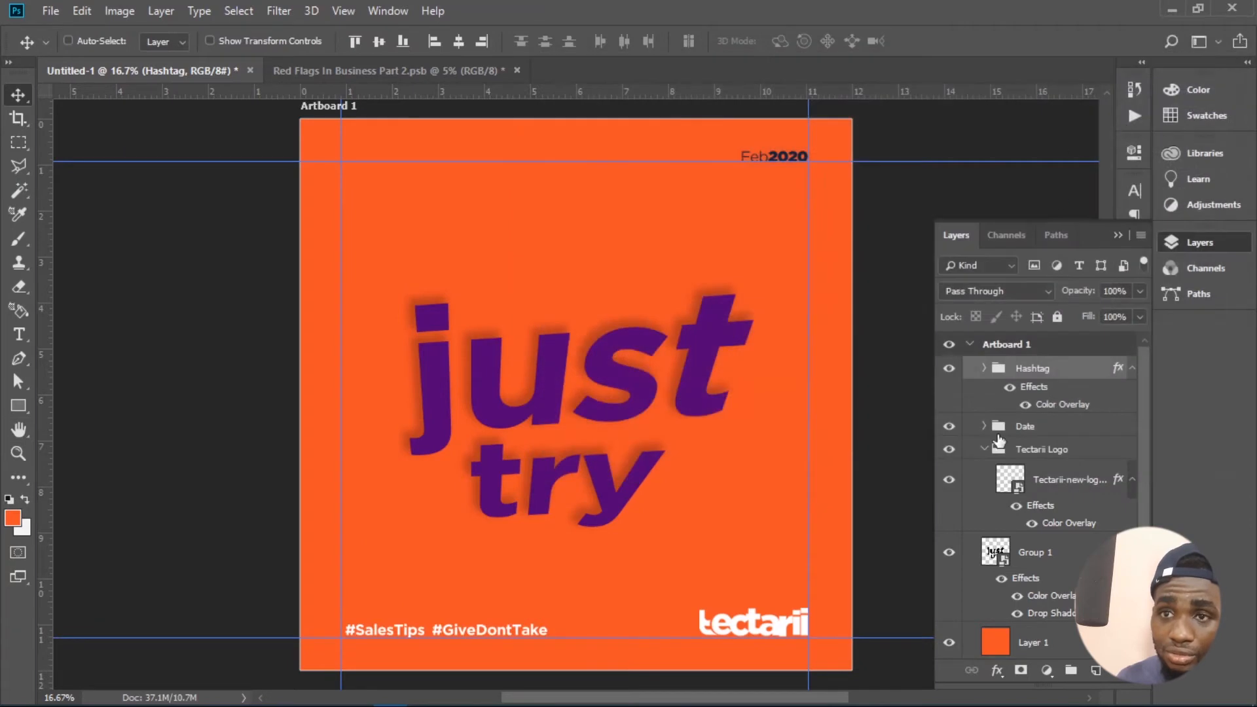
# - Apply a white Color Overlay at 100% opacity to the Date group
pyautogui.click(1015, 426)
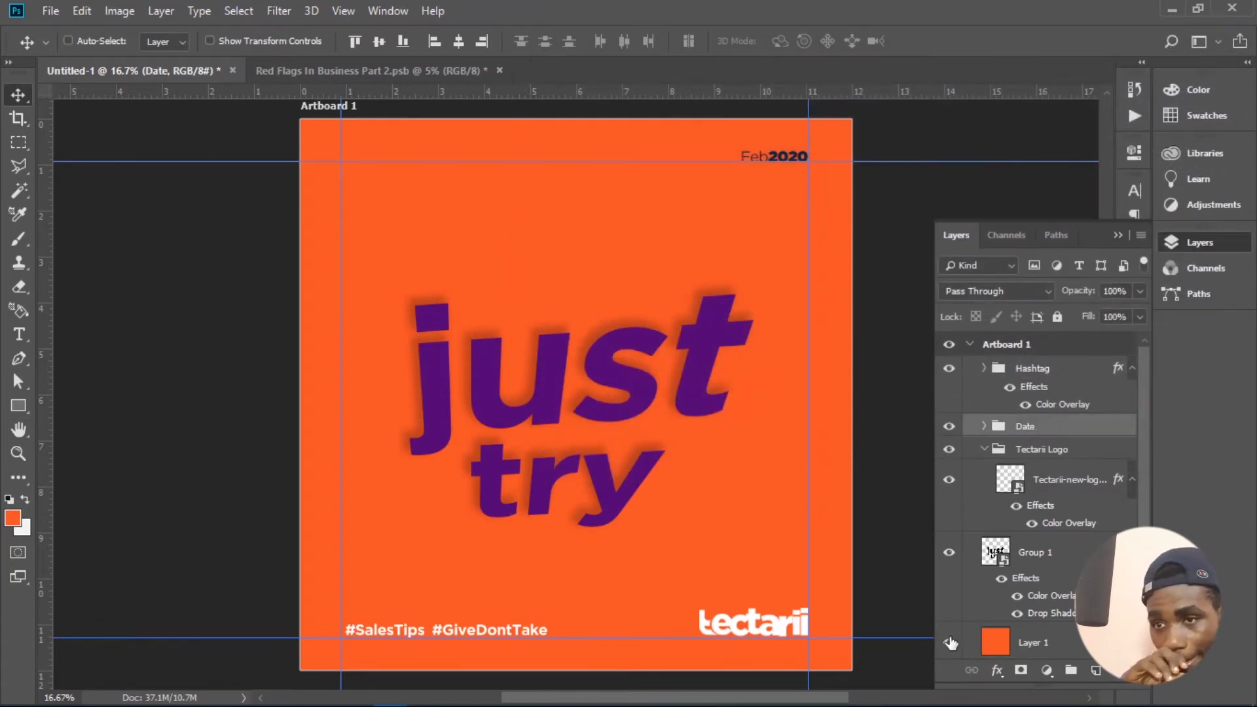
pyautogui.click(992, 670)
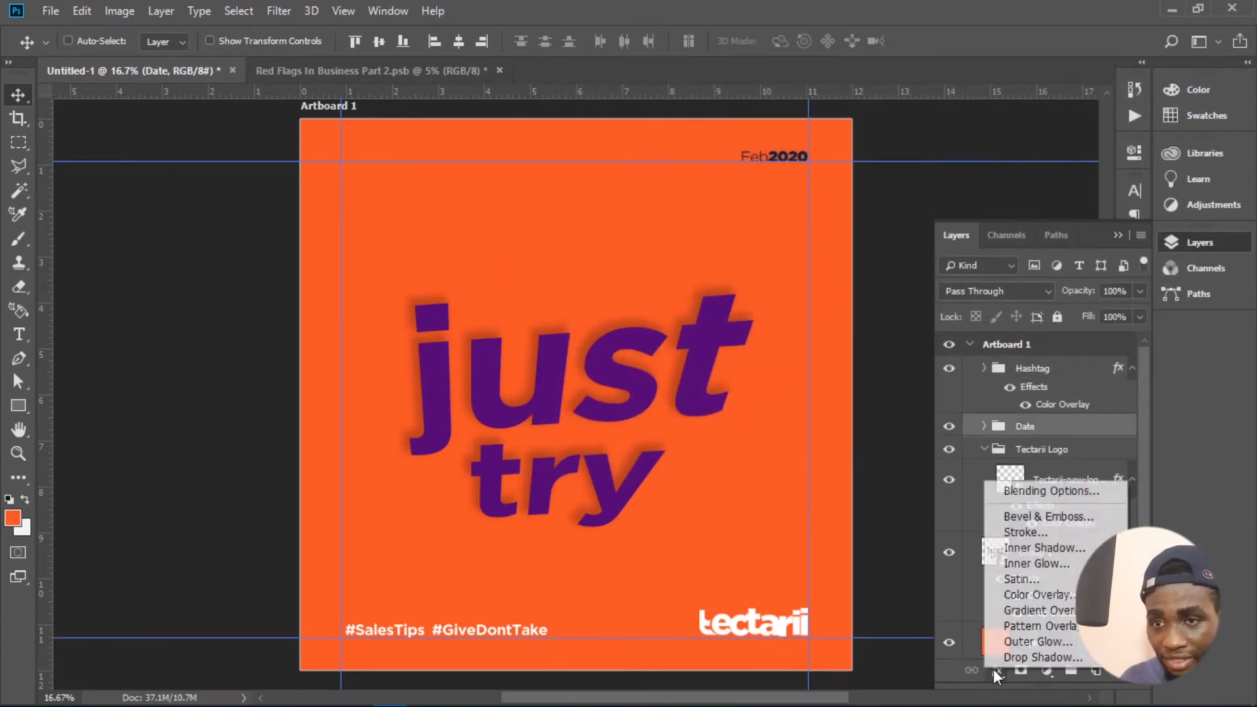
pyautogui.click(1025, 595)
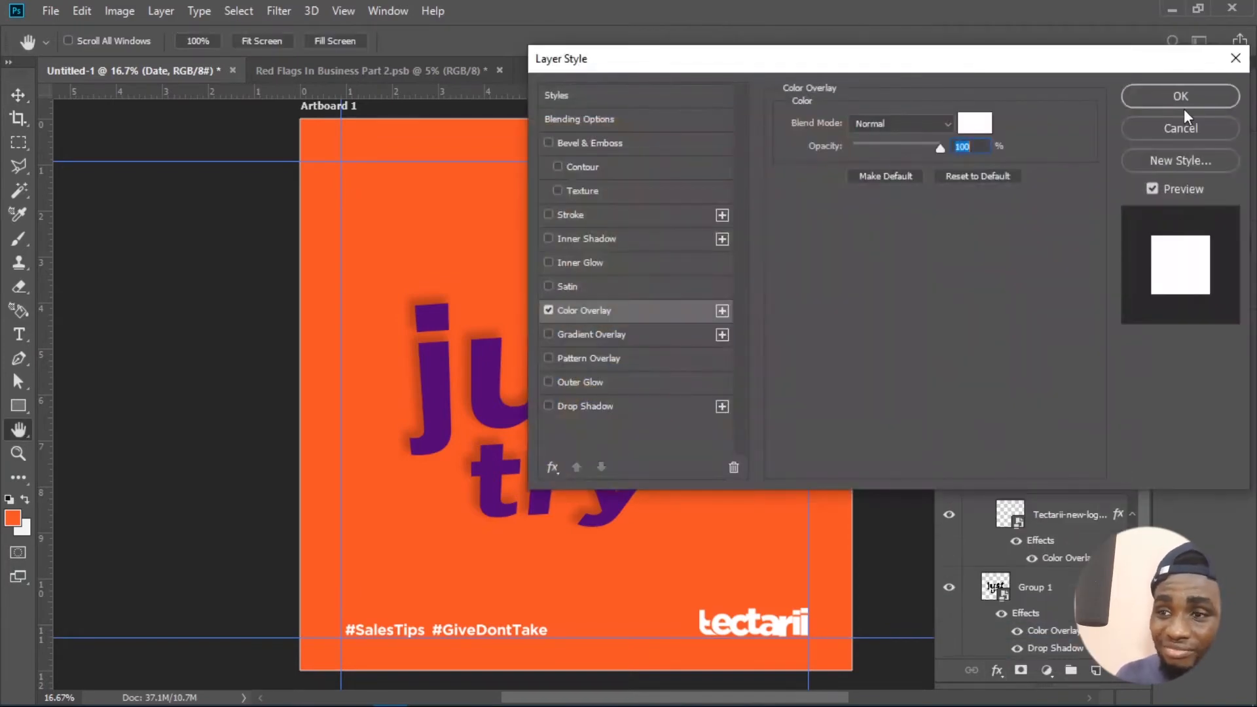
pyautogui.click(1155, 98)
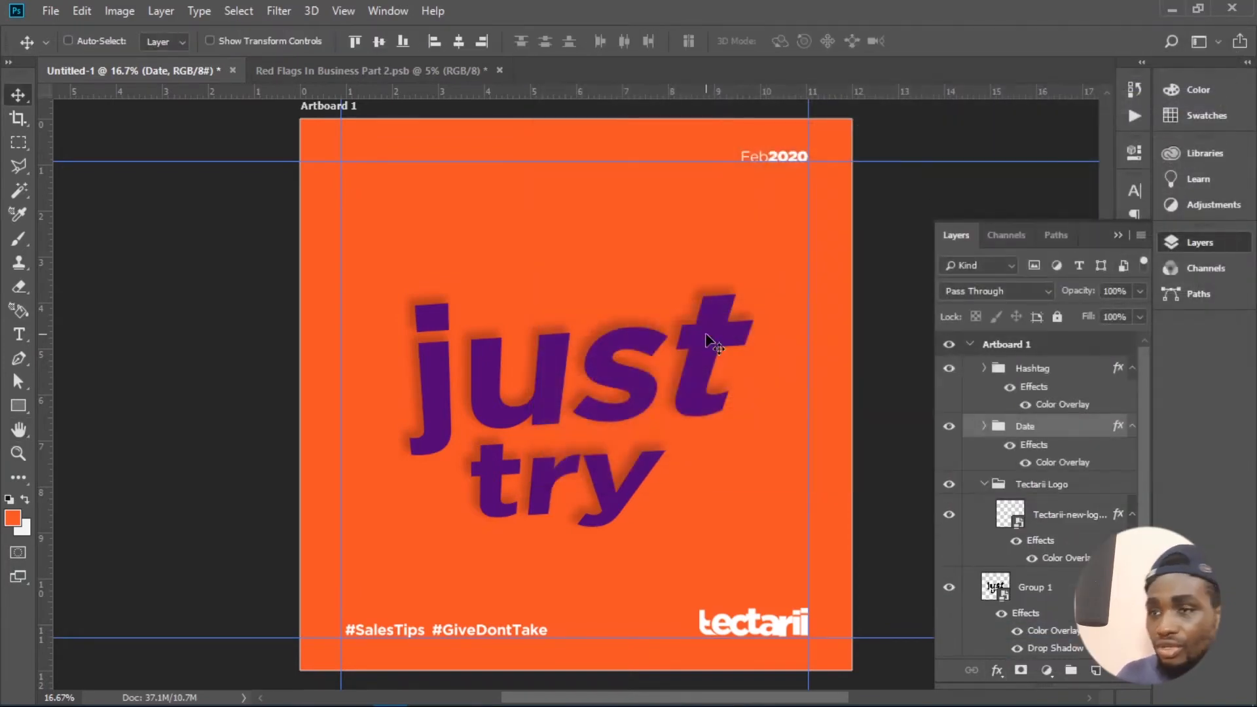
# - Collapse the Tectarii Logo group, then duplicate the Group 1 lettering layer and shift the copy slightly to the right
pyautogui.click(982, 487)
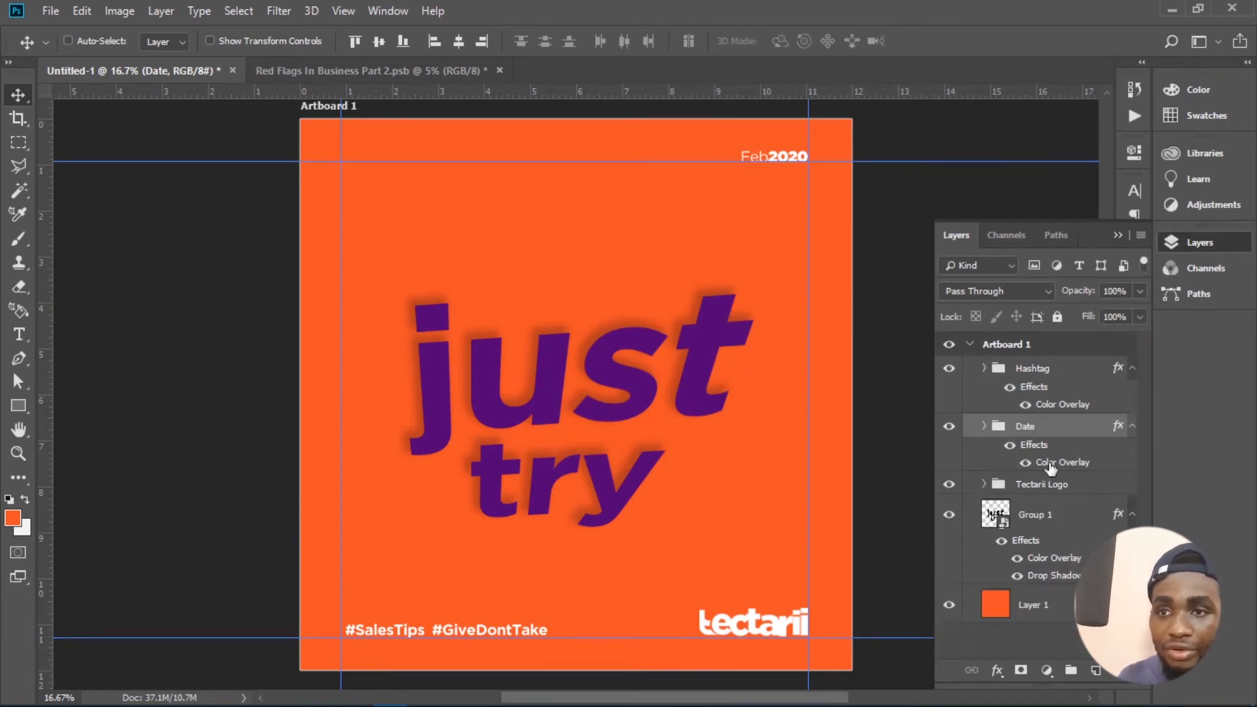
pyautogui.click(1057, 507)
pyautogui.hotkey('ctrl', 'j')
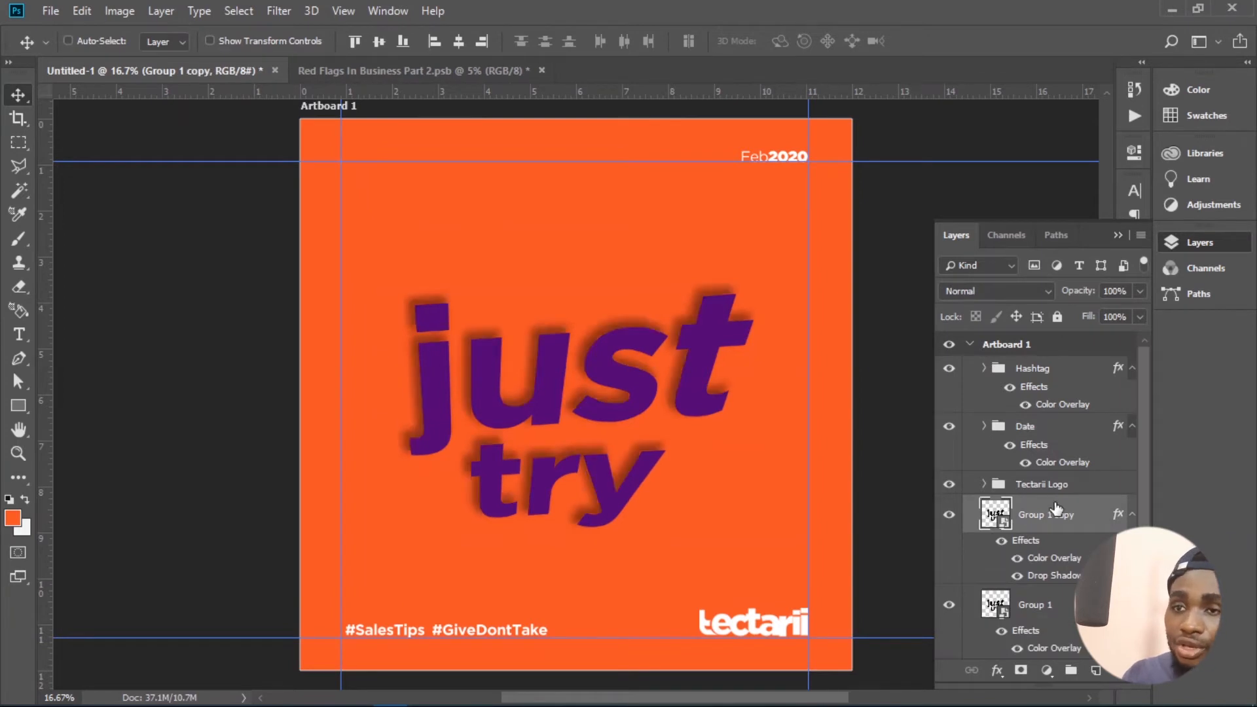
pyautogui.moveTo(645, 409); pyautogui.dragTo(659, 407)
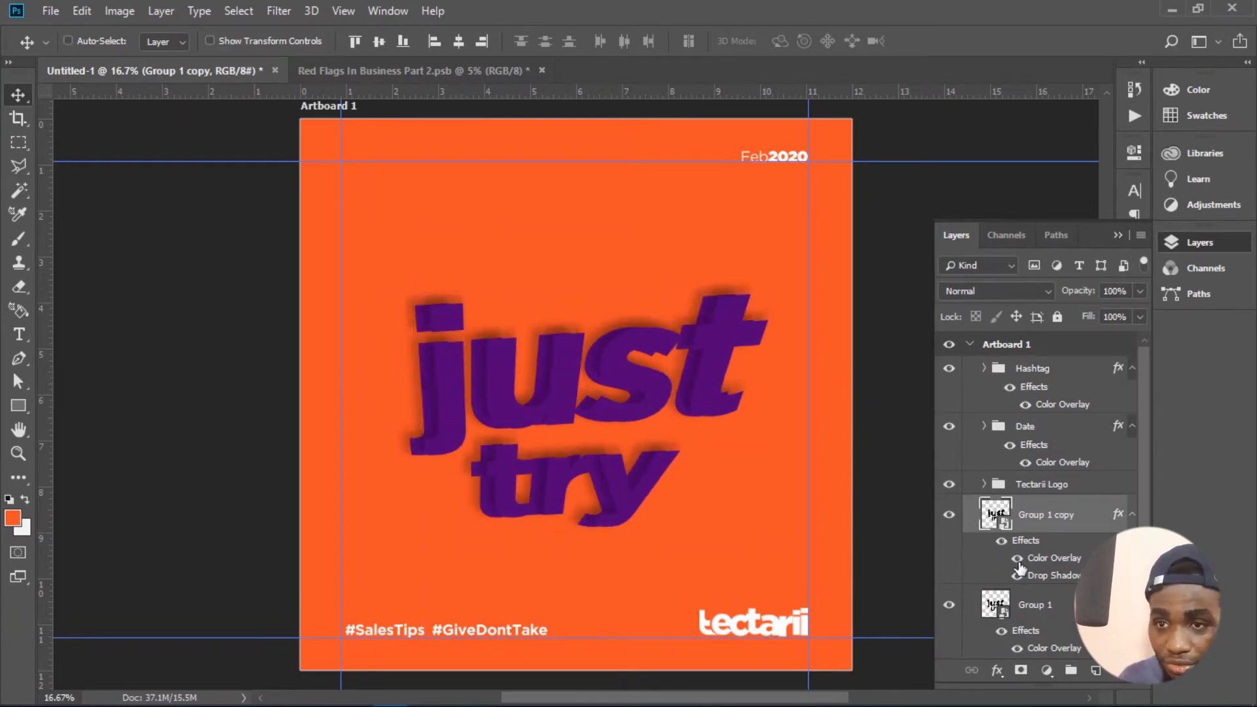
# - Set the Color Overlay of the Group 1 copy layer to white (ffffff) and compare it with the overlay hidden
pyautogui.click(1017, 560)
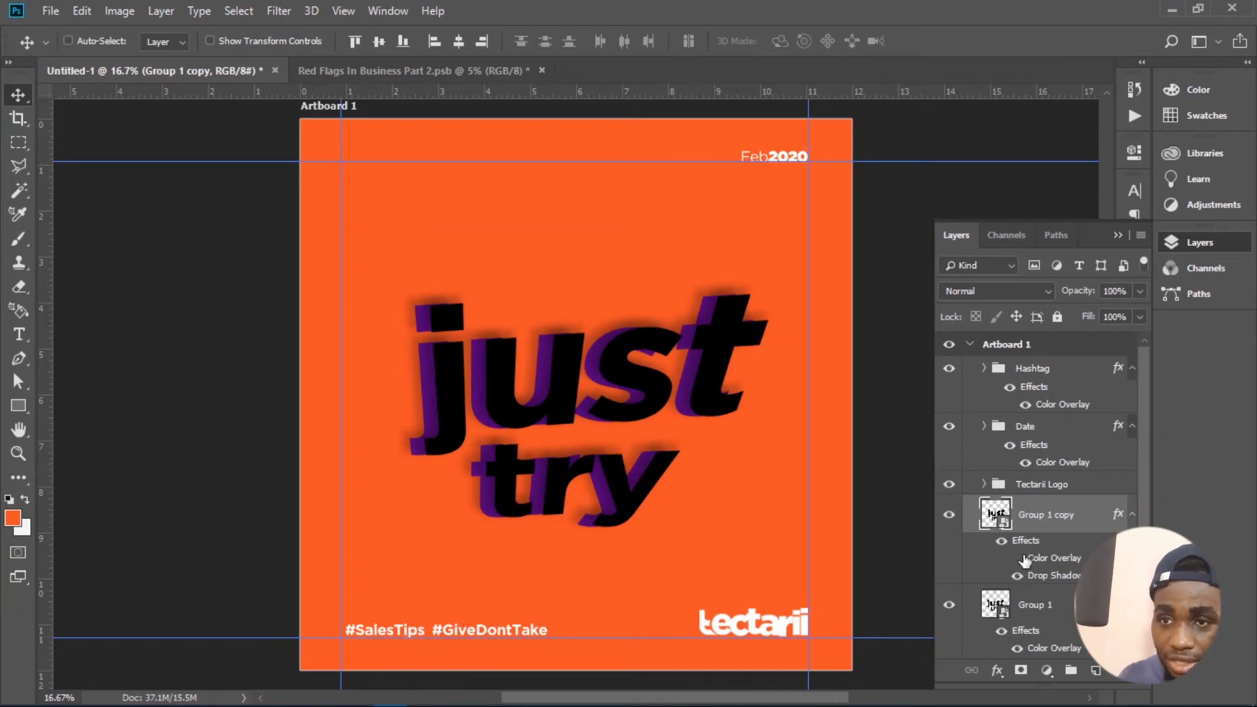
pyautogui.click(1018, 560)
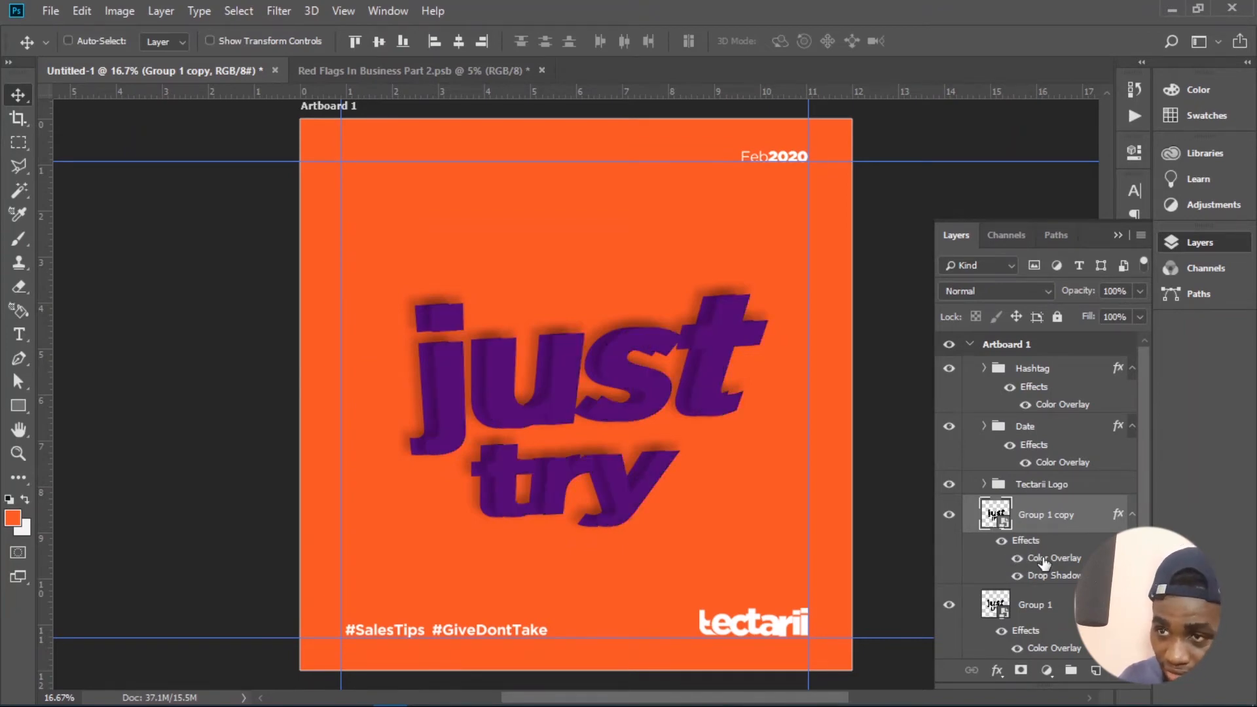
pyautogui.doubleClick(1045, 561)
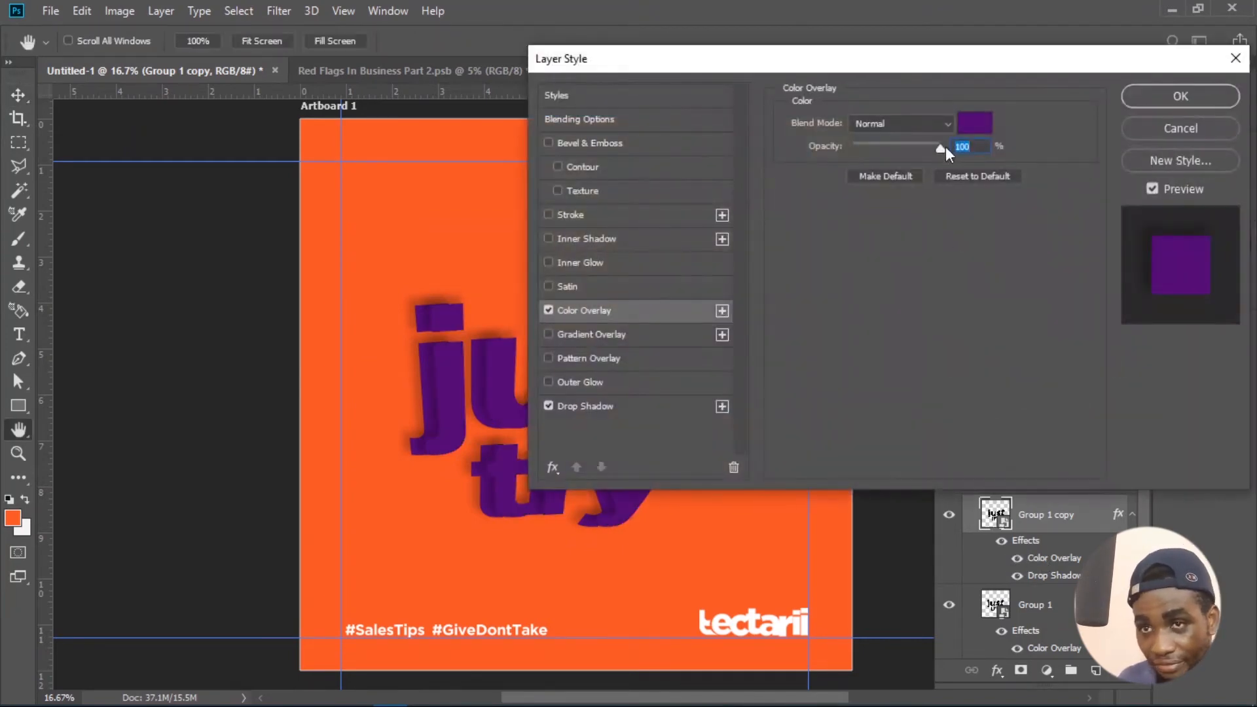
pyautogui.click(982, 125)
pyautogui.write('ffffff')
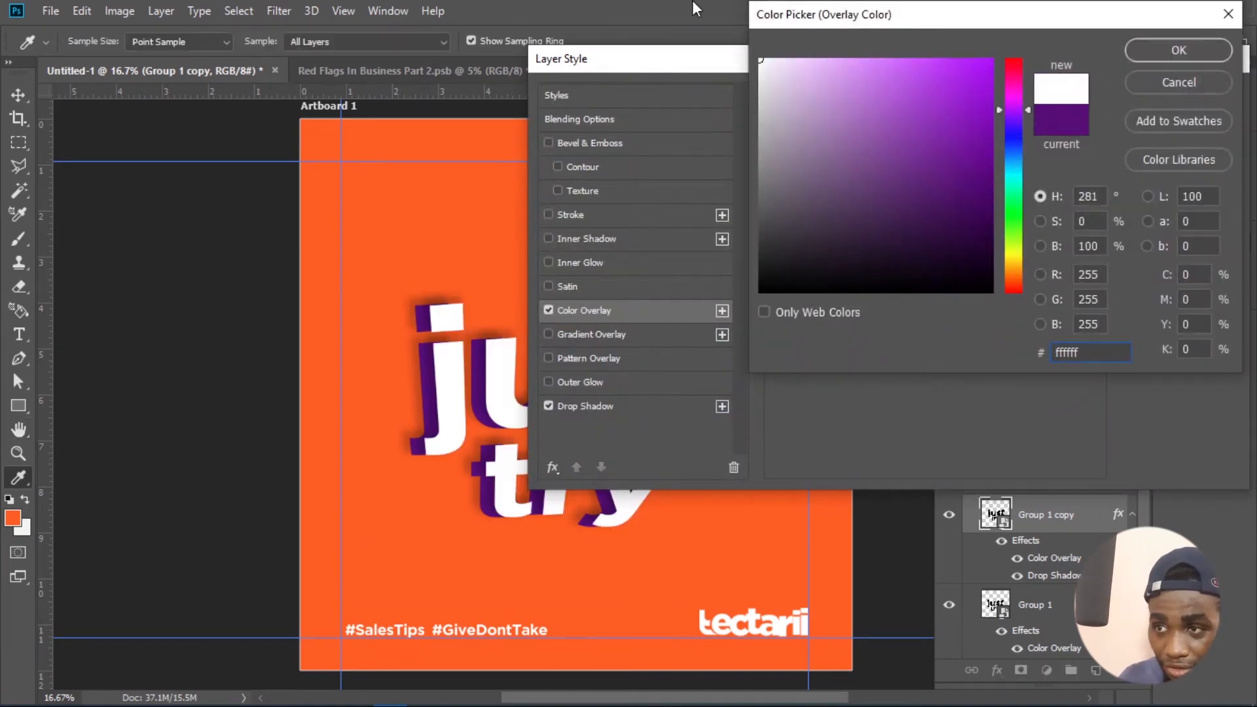
pyautogui.click(1180, 48)
pyautogui.click(1161, 95)
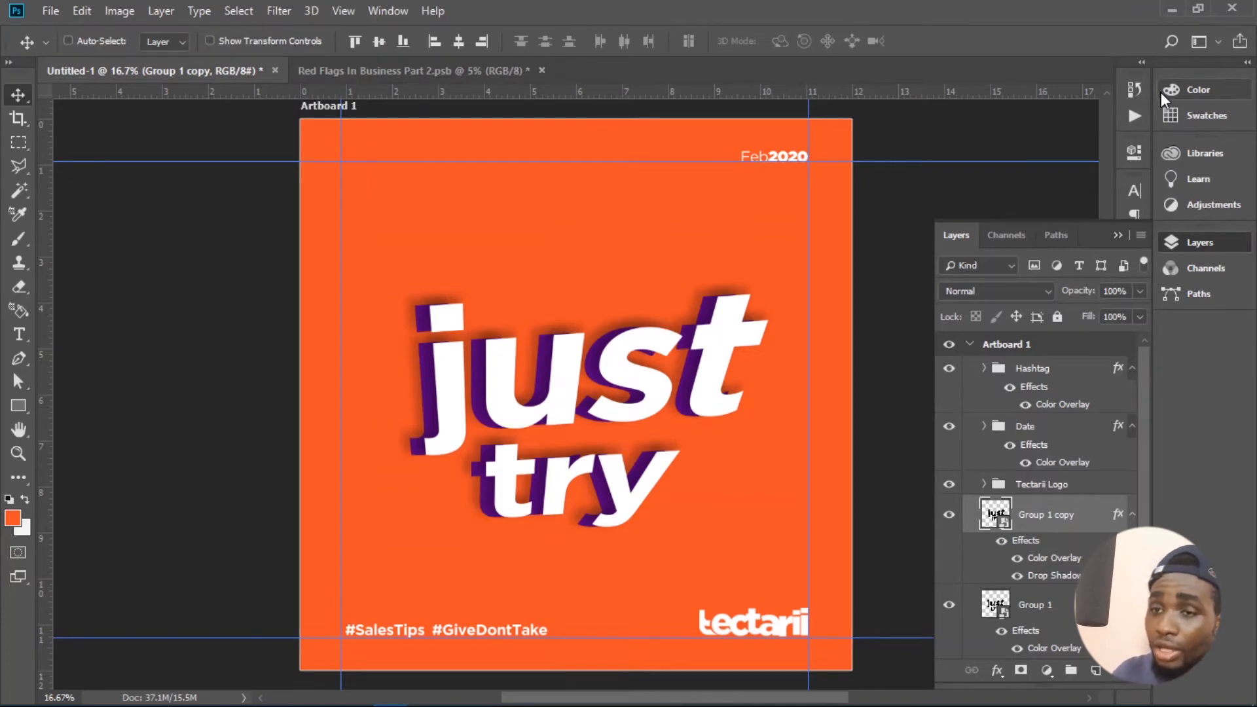
pyautogui.click(1018, 558)
pyautogui.click(1017, 558)
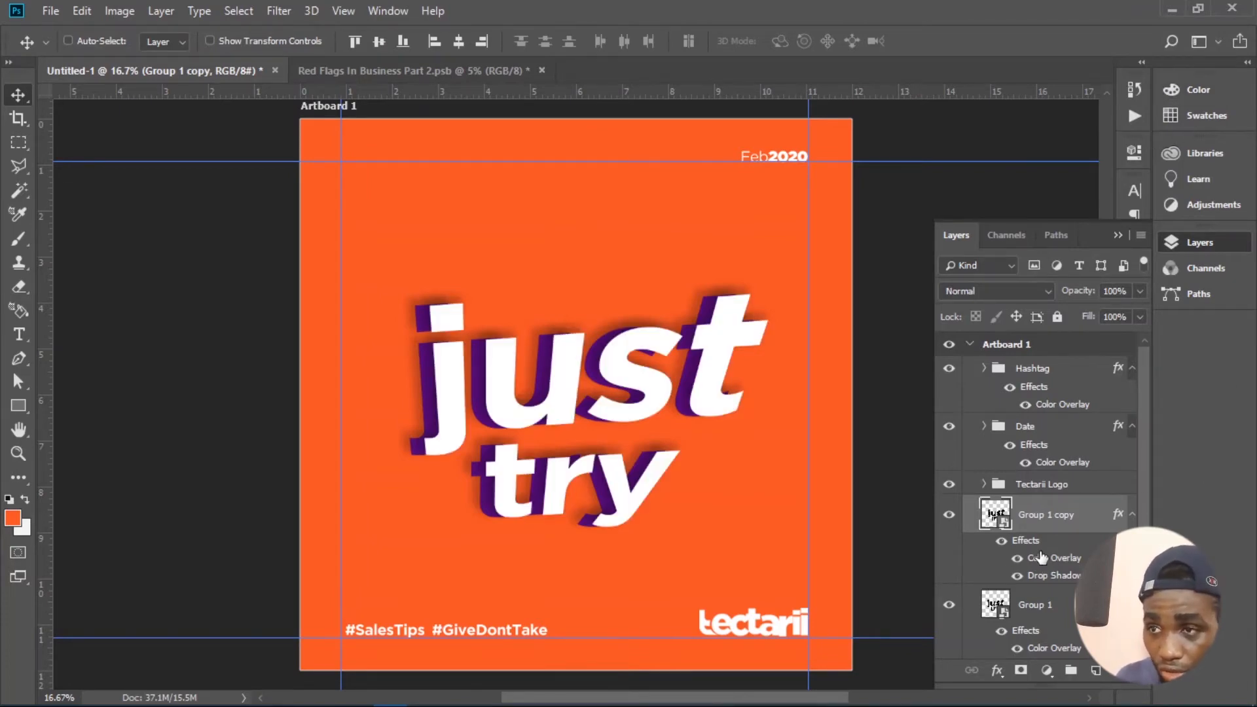
# - Change the Color Overlay of the Group 1 copy layer to a lighter purple (76259c) based on the lettering's own color
pyautogui.doubleClick(1041, 558)
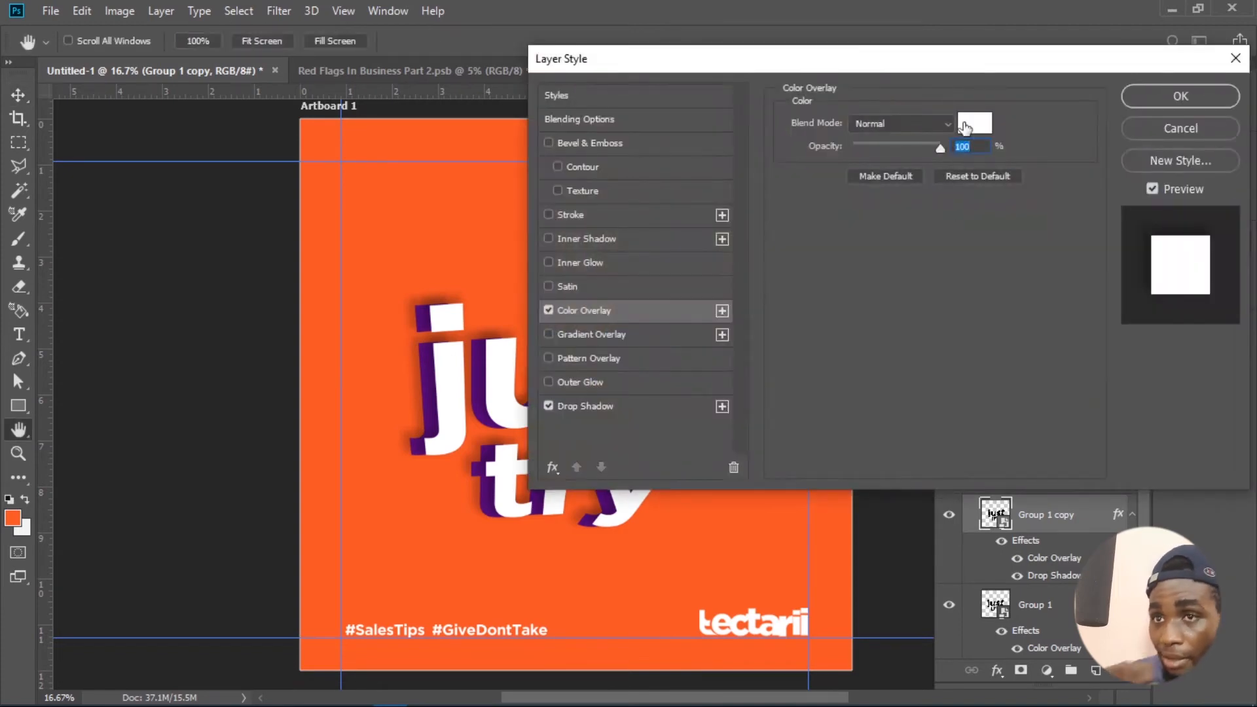
pyautogui.click(966, 126)
pyautogui.click(433, 394)
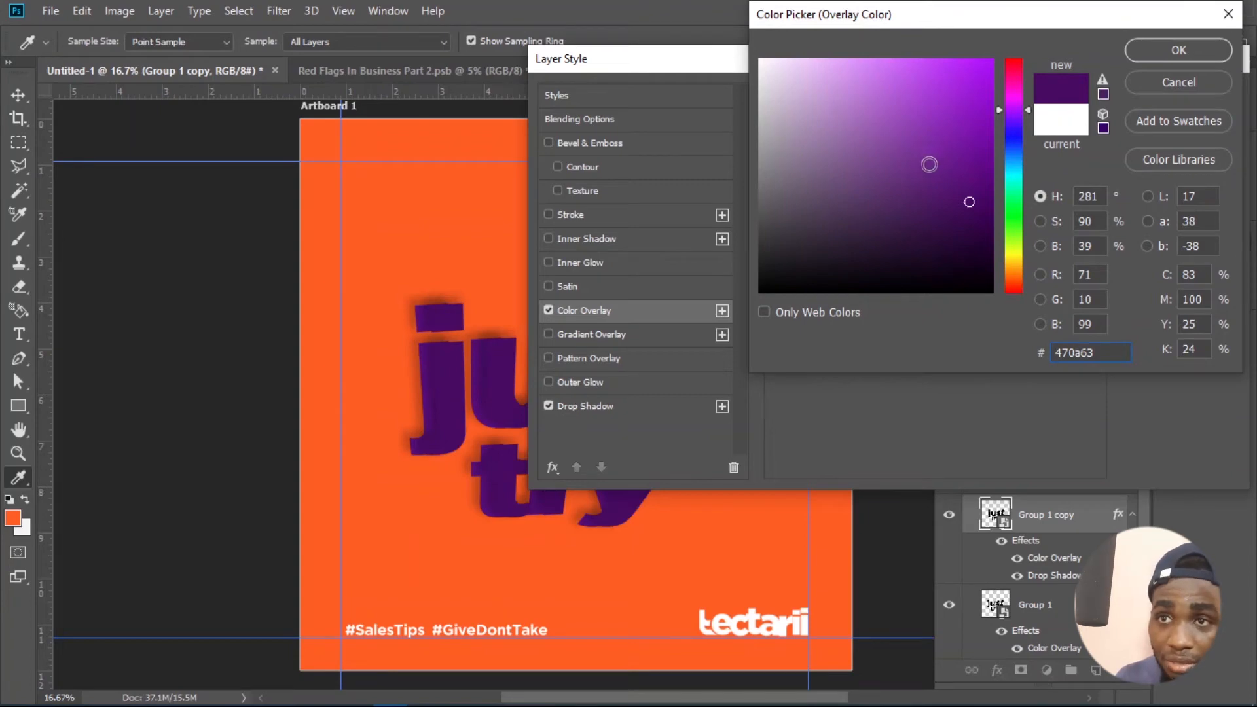
pyautogui.click(936, 167)
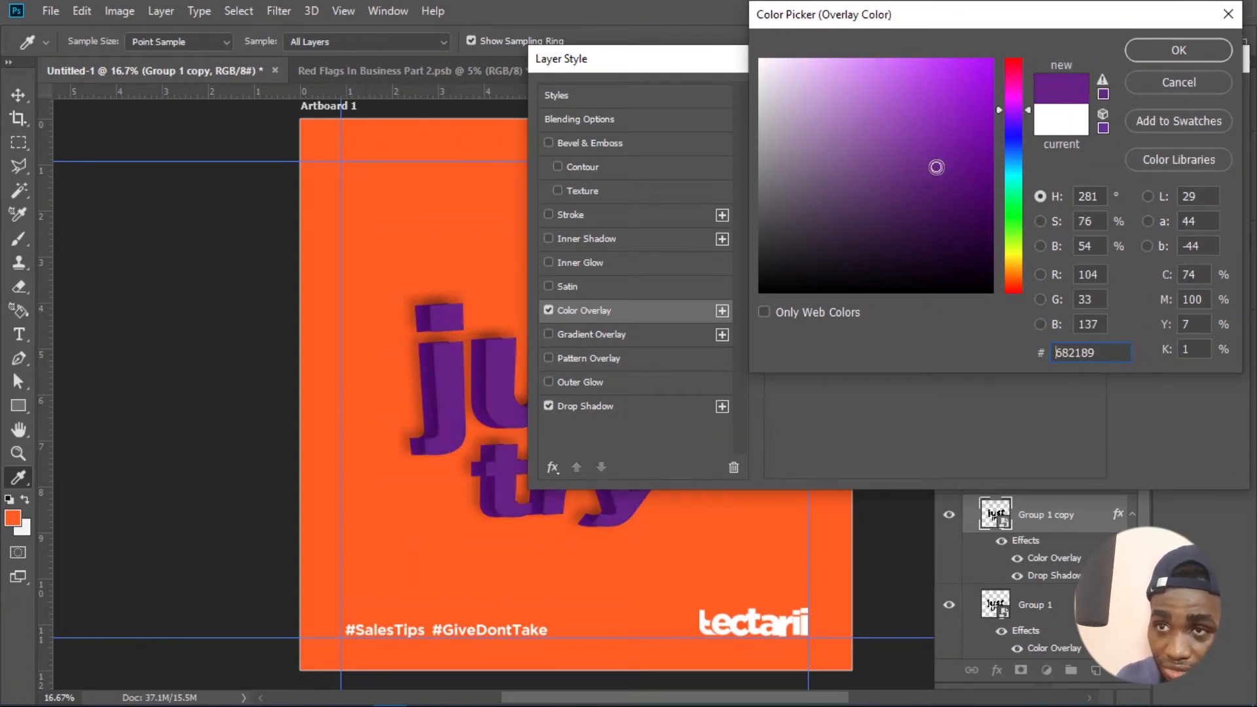
pyautogui.click(938, 149)
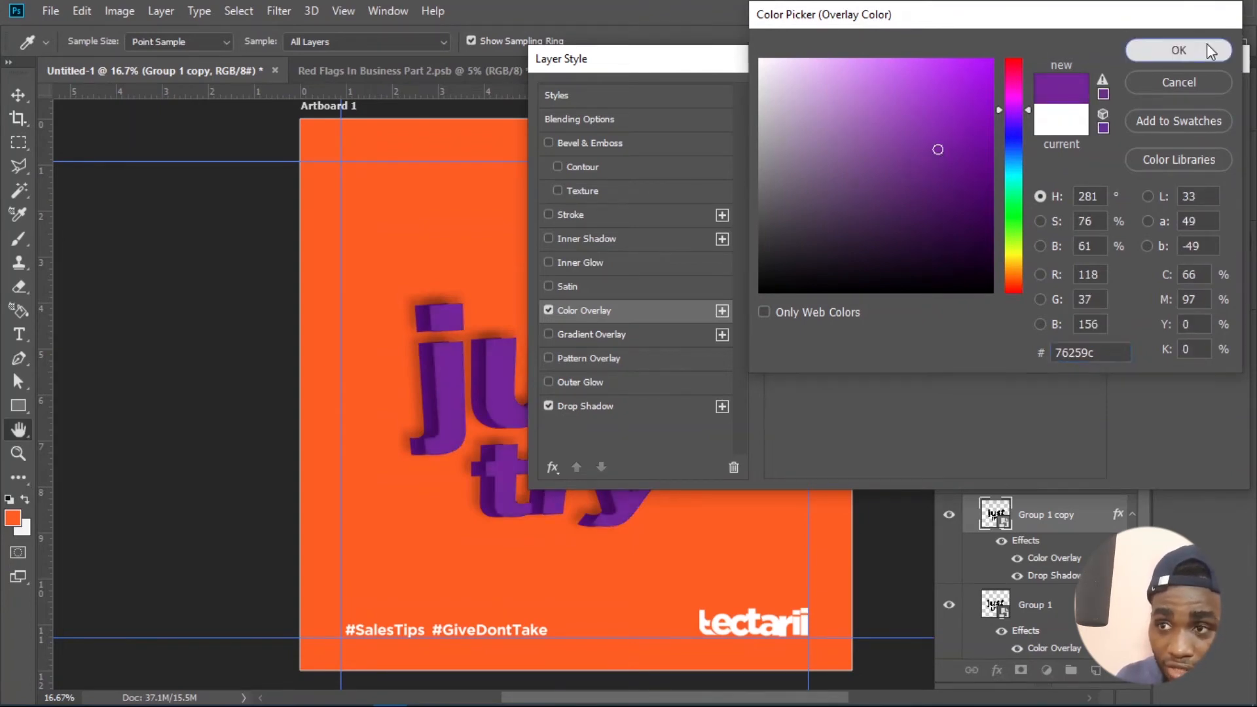
pyautogui.click(1211, 52)
pyautogui.click(1182, 95)
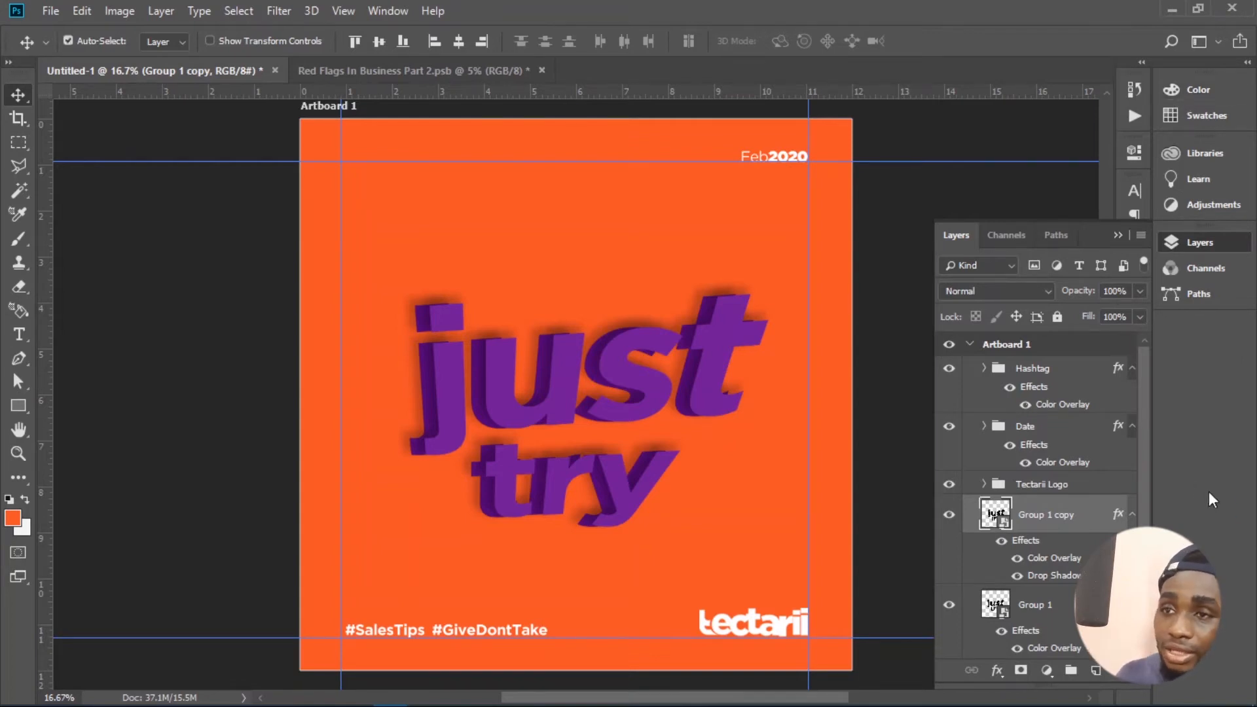
pyautogui.hotkey('ctrl', 's')
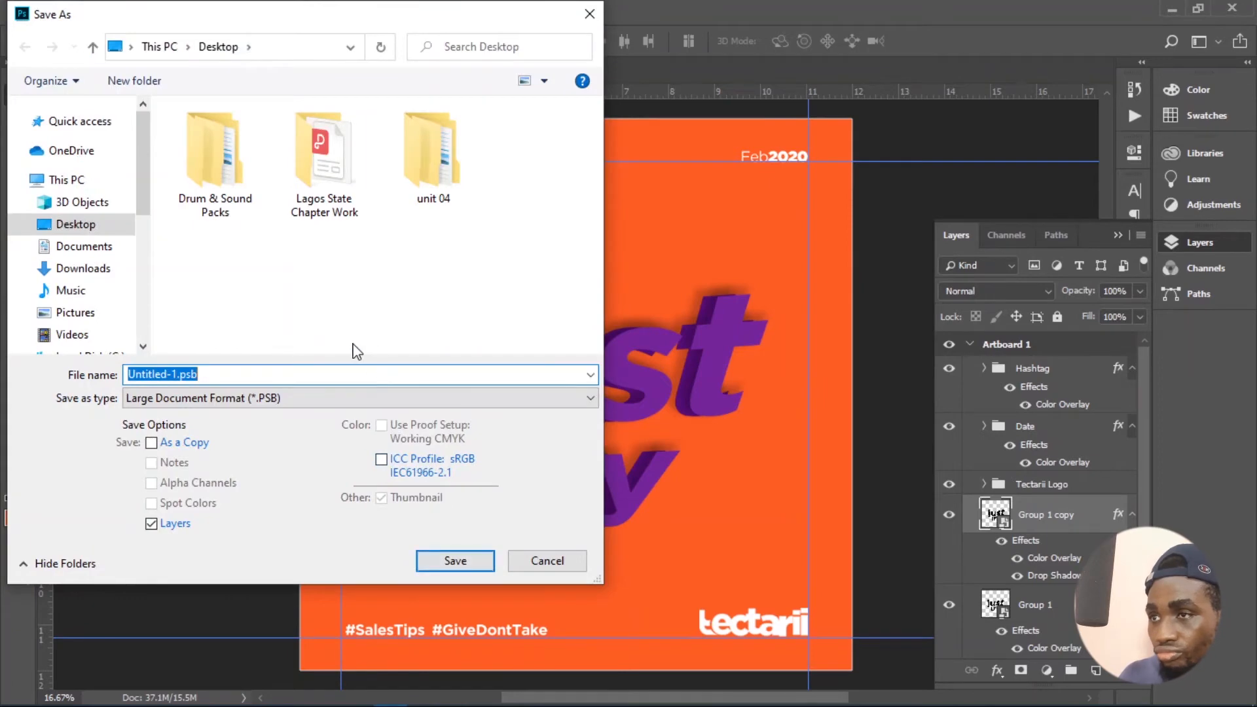
pyautogui.click(548, 561)
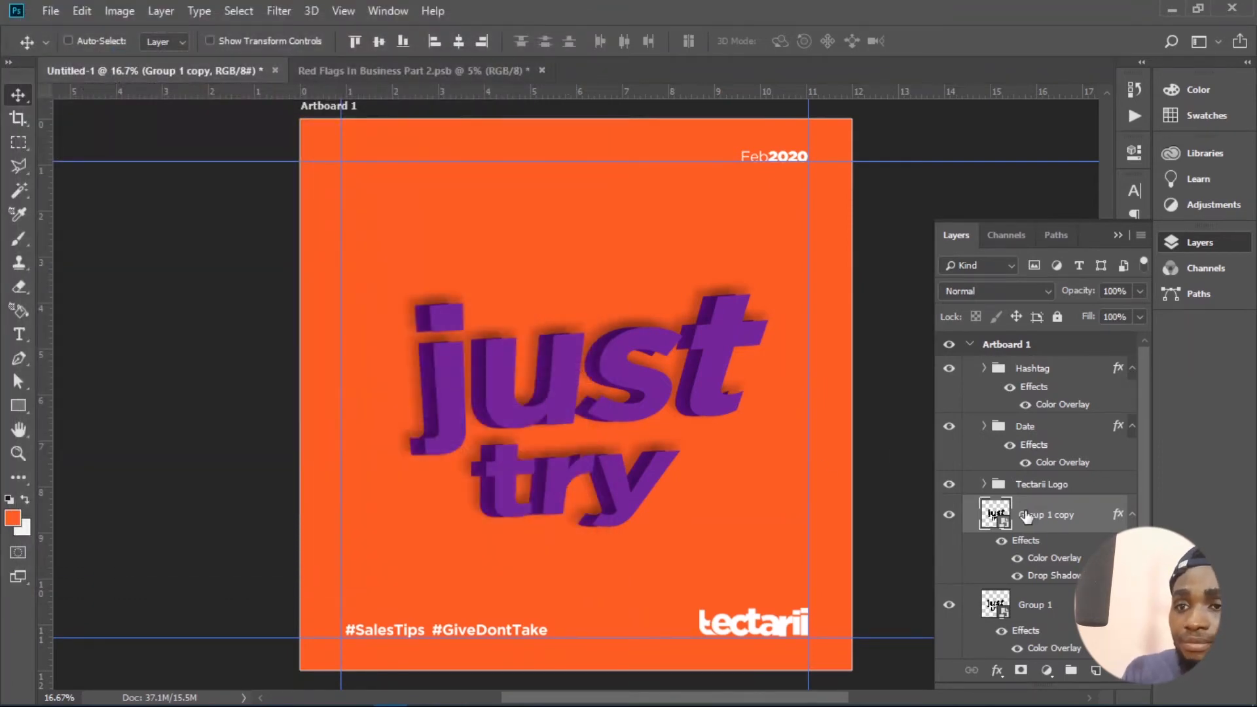
# - Hide the Group 1 copy layer and add a new empty layer directly above Group 1
pyautogui.click(951, 517)
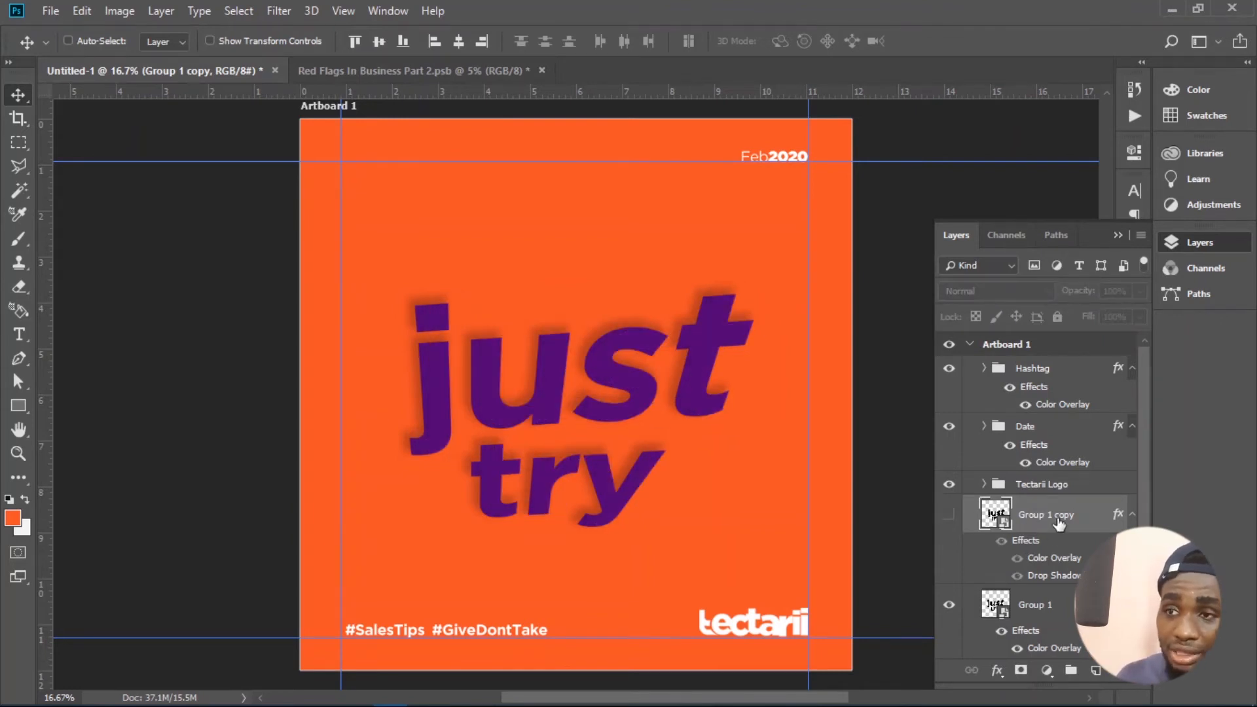
pyautogui.click(990, 604)
pyautogui.click(998, 670)
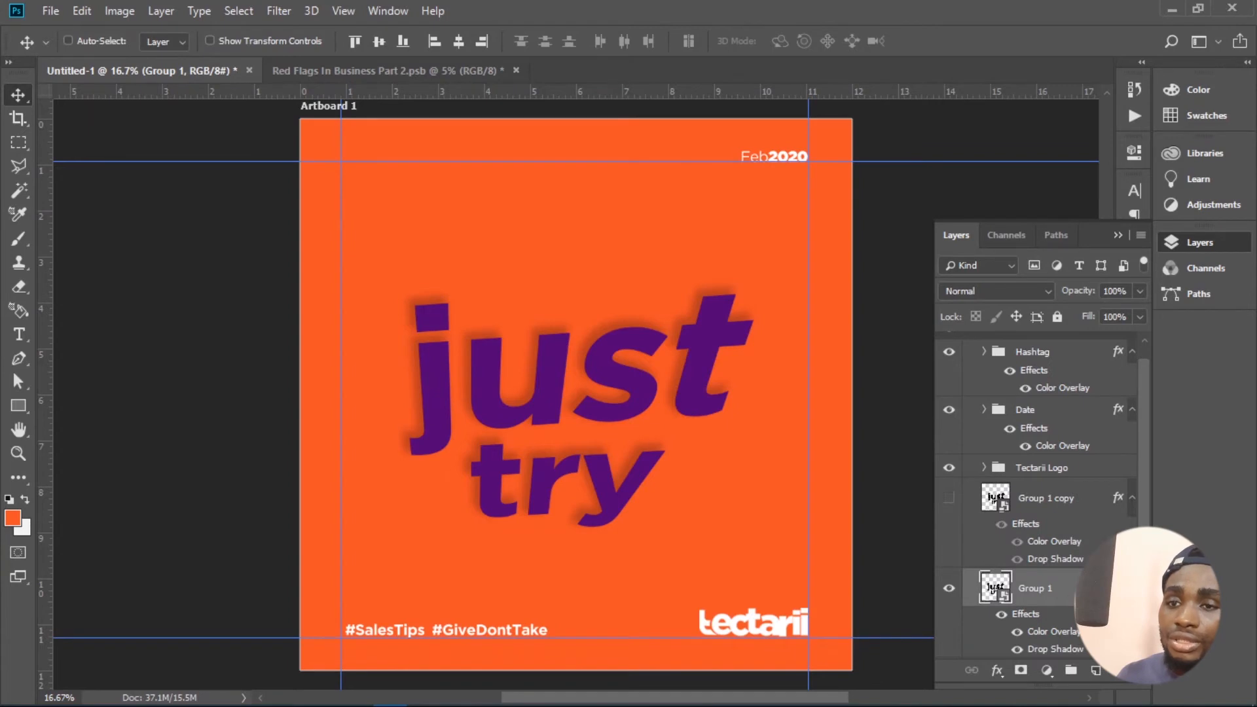
pyautogui.click(1088, 675)
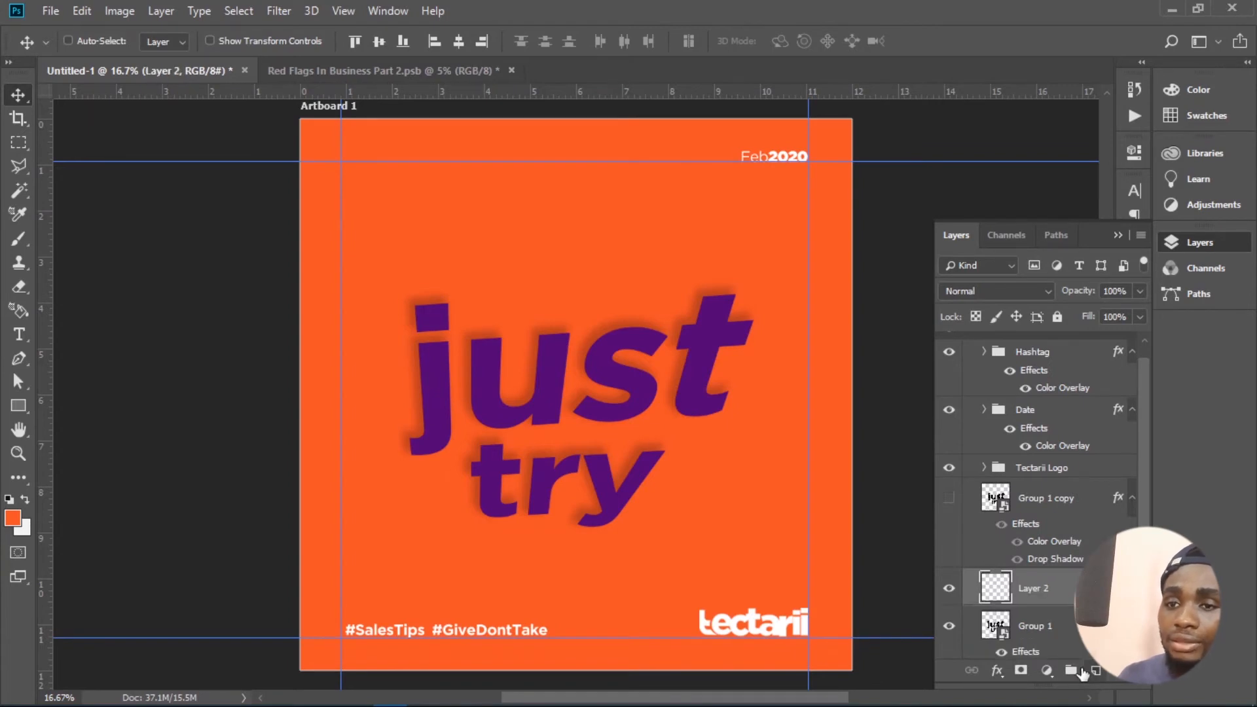
# - Draw a closed triangular Pen path across the lettering, widening from the j toward the right side, and convert it into an orange shape layer
pyautogui.click(20, 362)
pyautogui.click(370, 448)
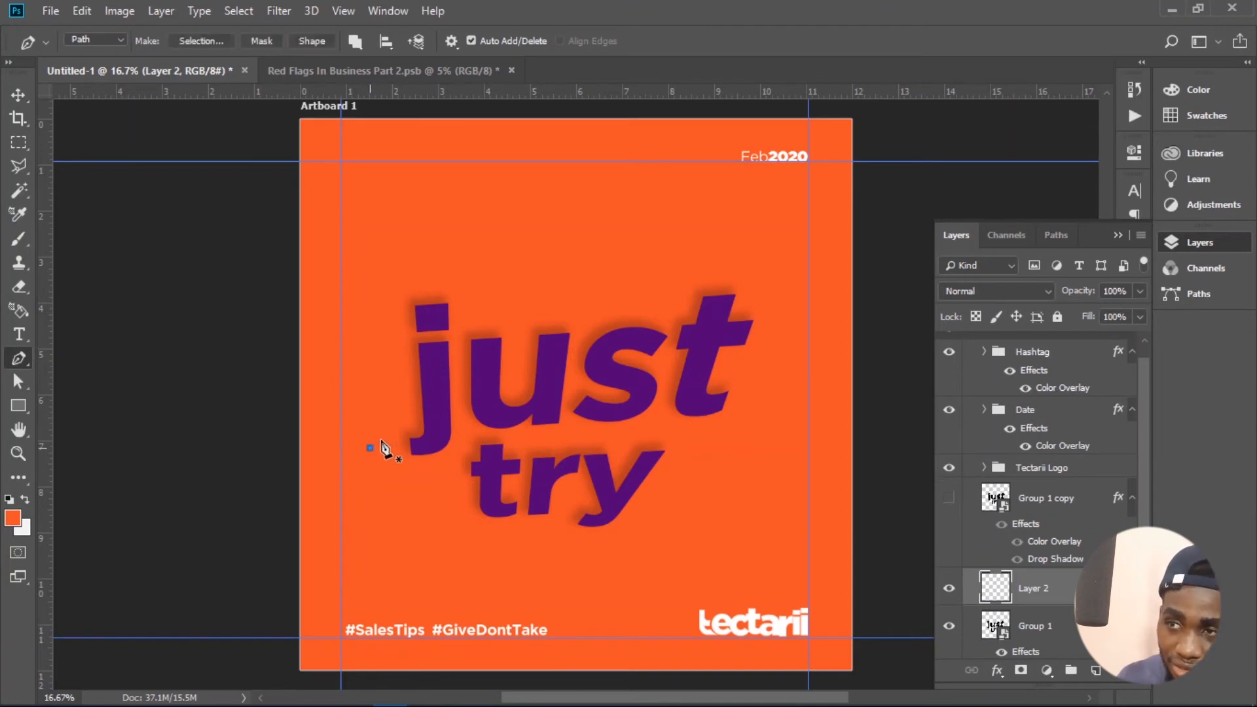
pyautogui.click(576, 379)
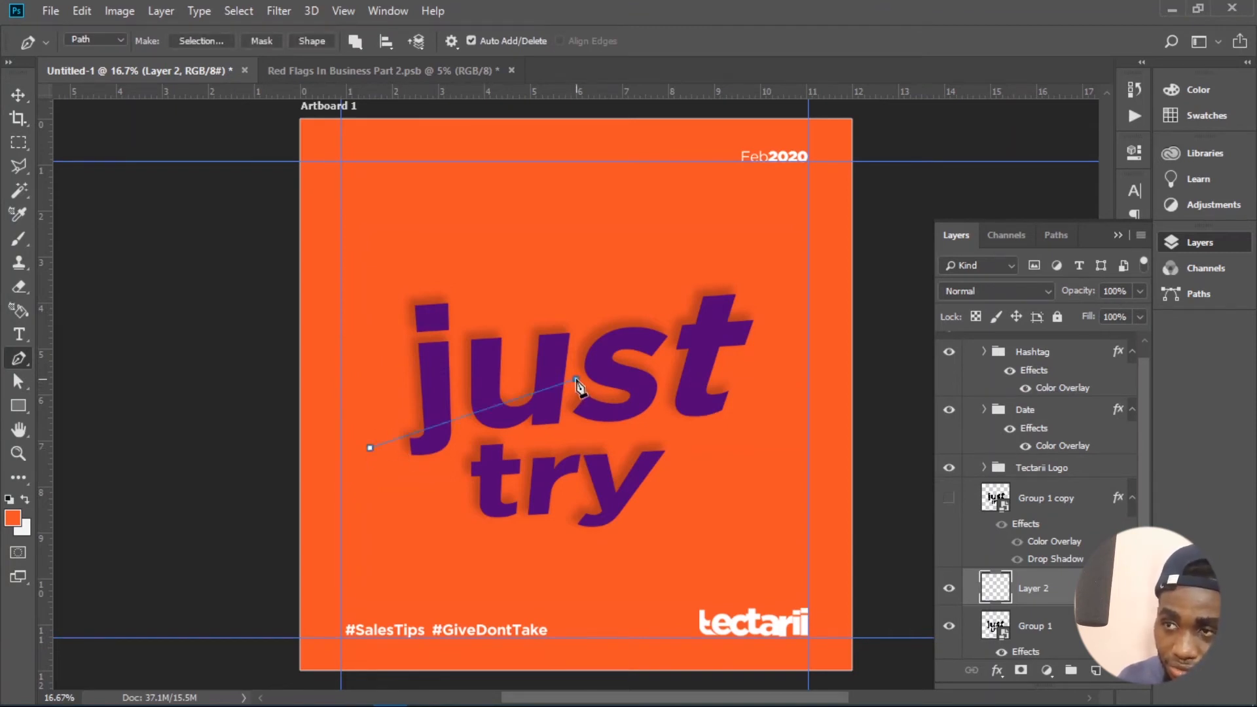
pyautogui.hotkey('ctrl', 'z')
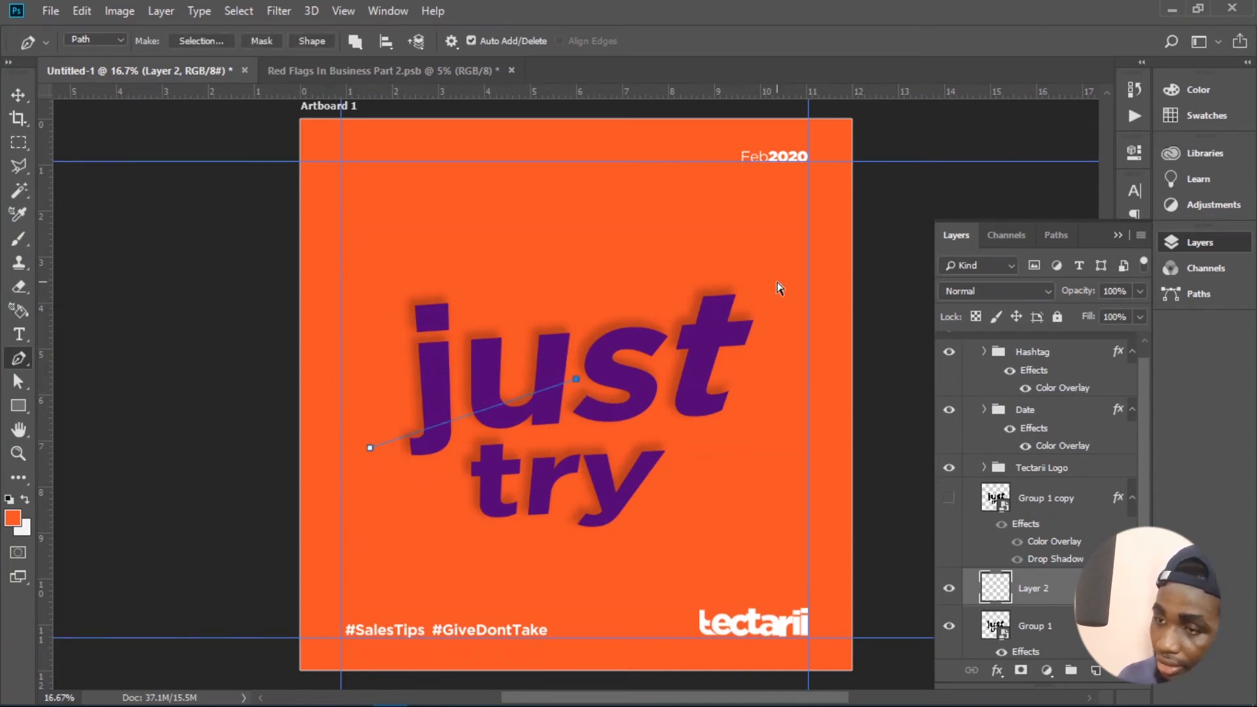
pyautogui.click(777, 287)
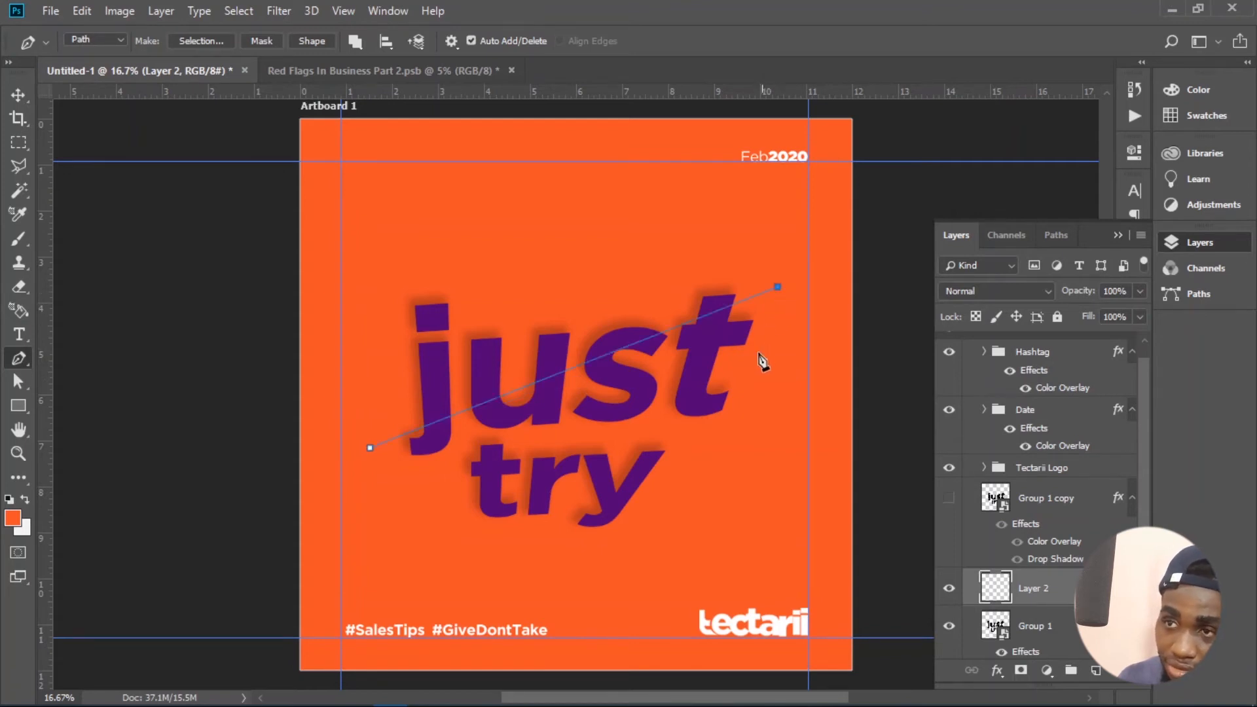
pyautogui.click(775, 516)
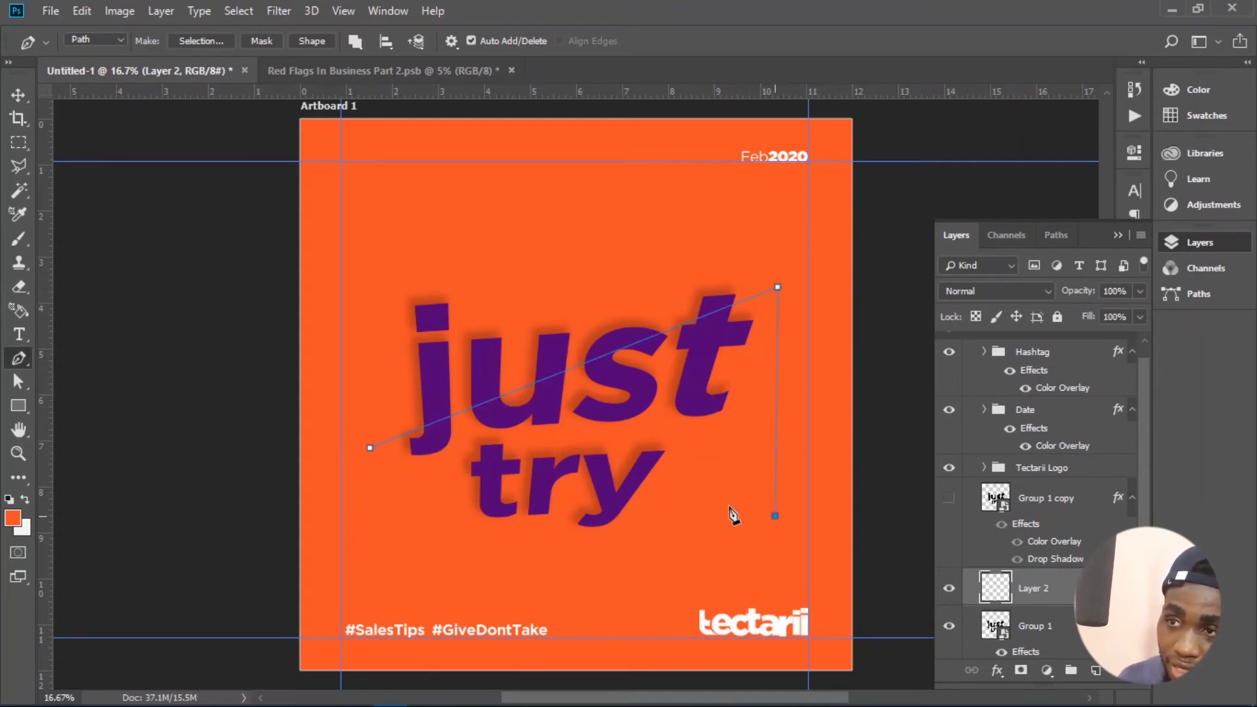
pyautogui.click(371, 449)
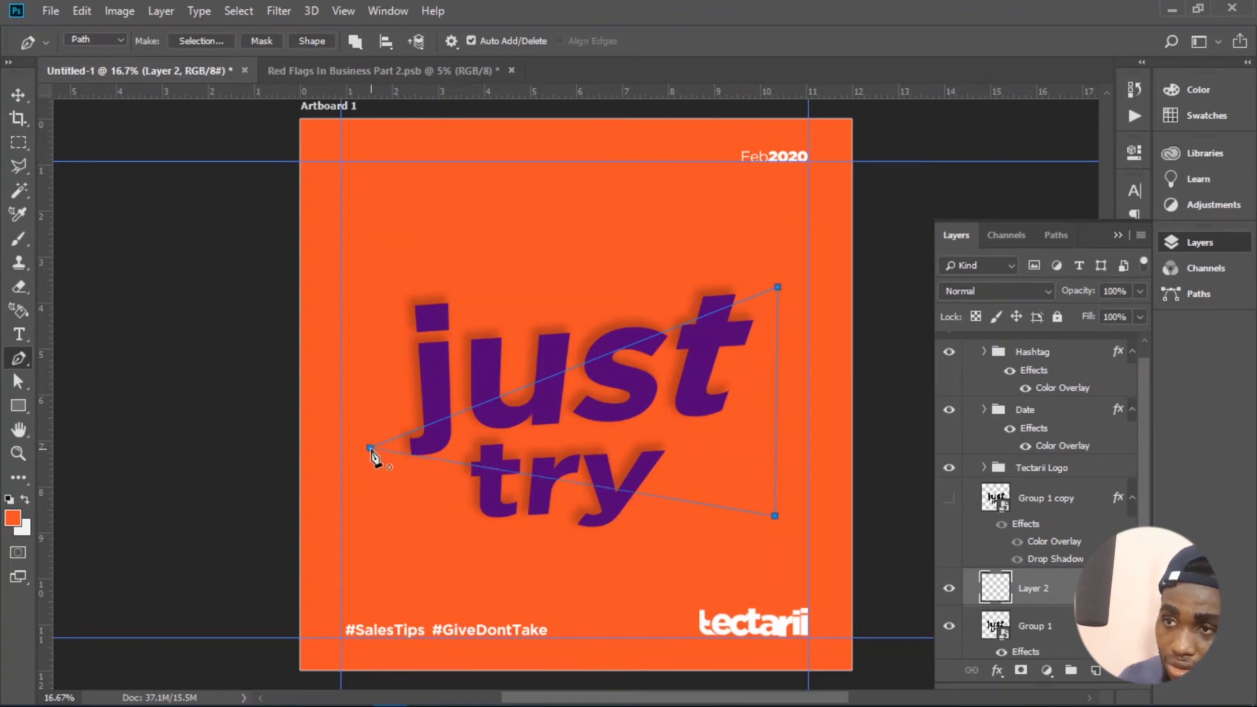
pyautogui.click(309, 39)
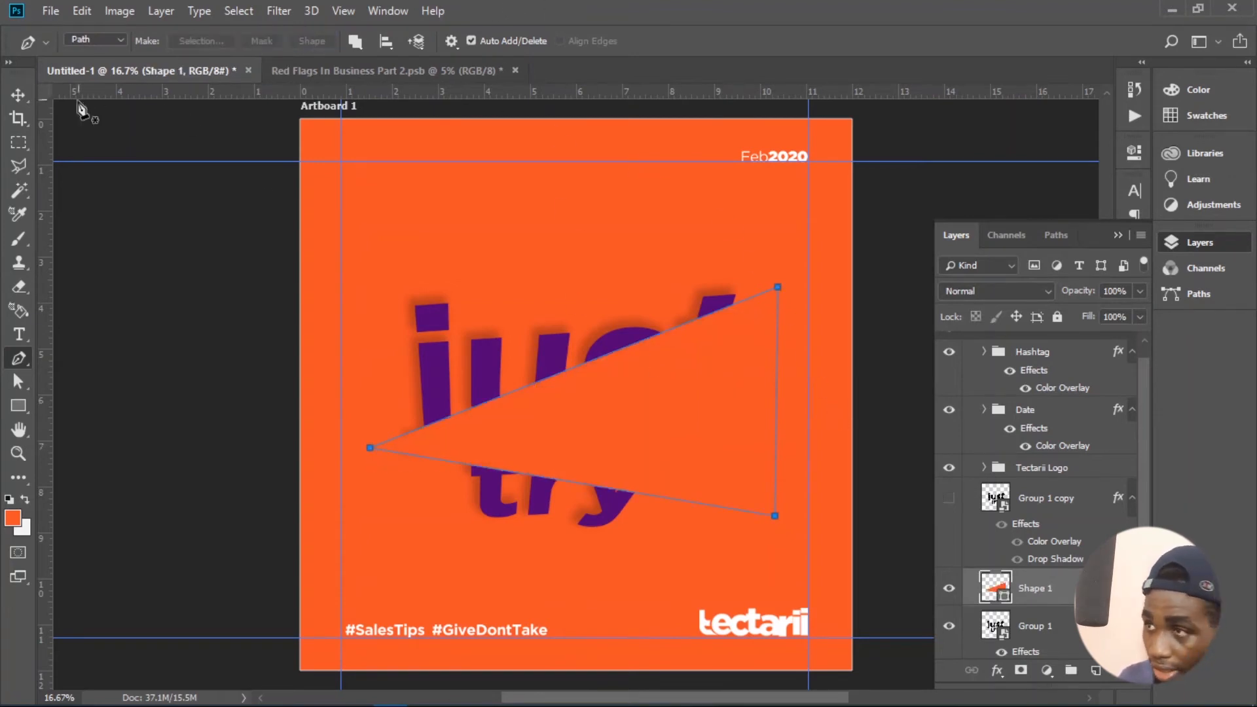
pyautogui.click(27, 96)
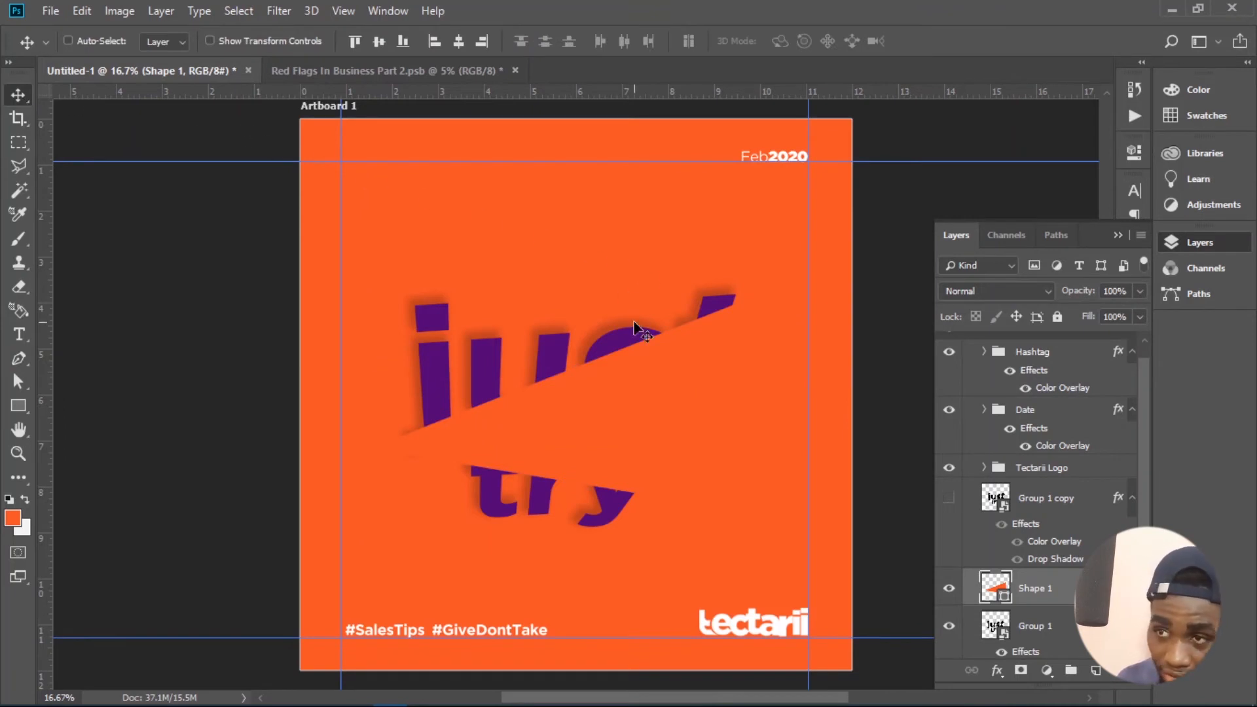
# - Duplicate the Group 1 layer, place the copy above Shape 1, and clip it to that triangle shape
pyautogui.click(1046, 626)
pyautogui.hotkey('ctrl', 'j')
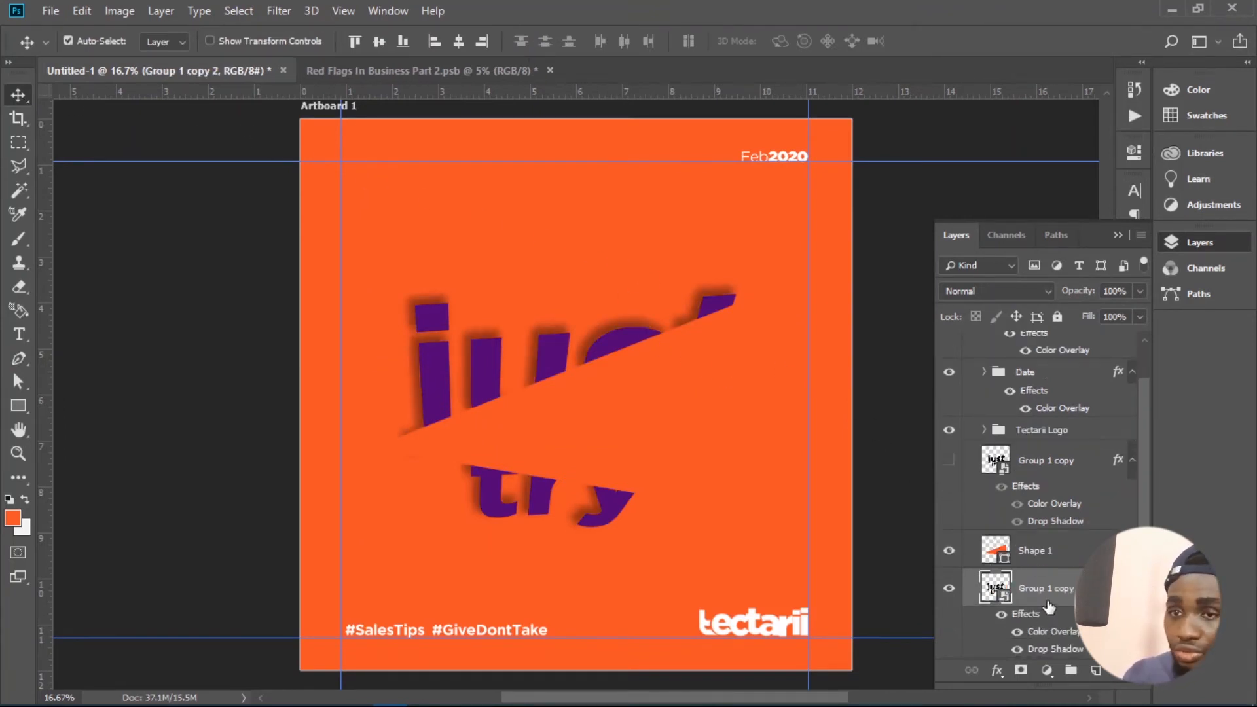
pyautogui.moveTo(1045, 599); pyautogui.dragTo(1029, 543)
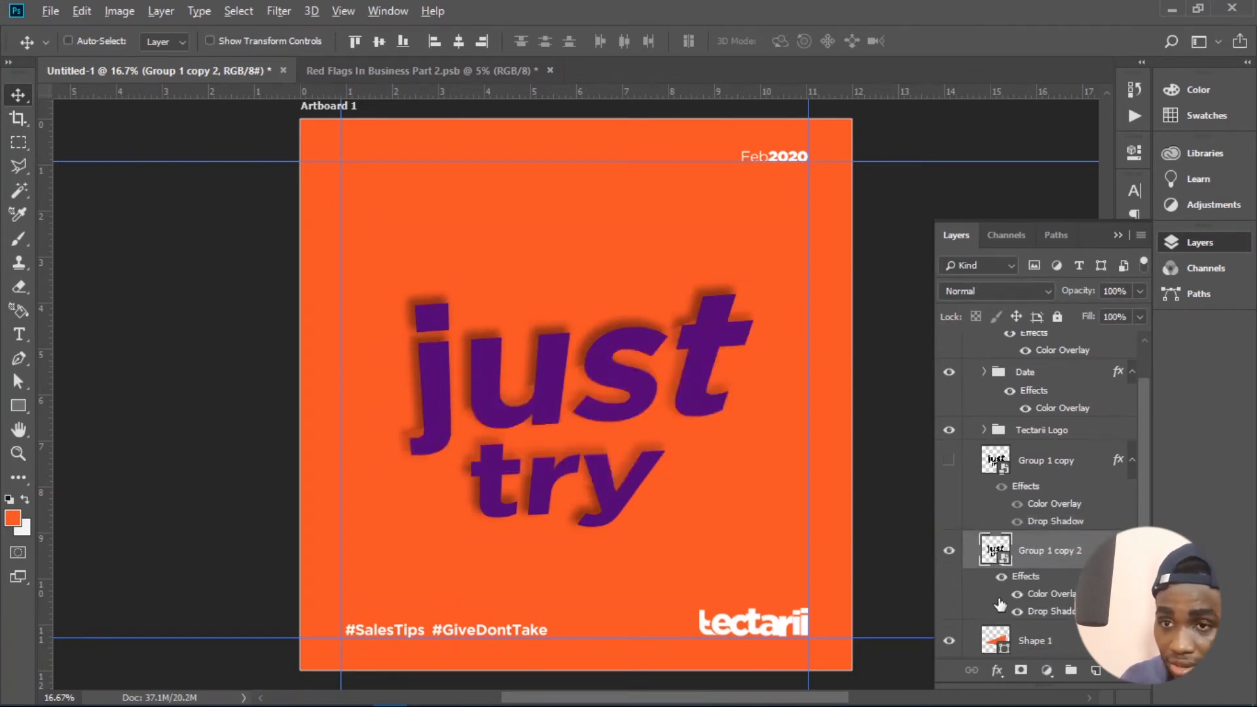
pyautogui.keyDown('alt'); pyautogui.click(1021, 615); pyautogui.keyUp('alt')
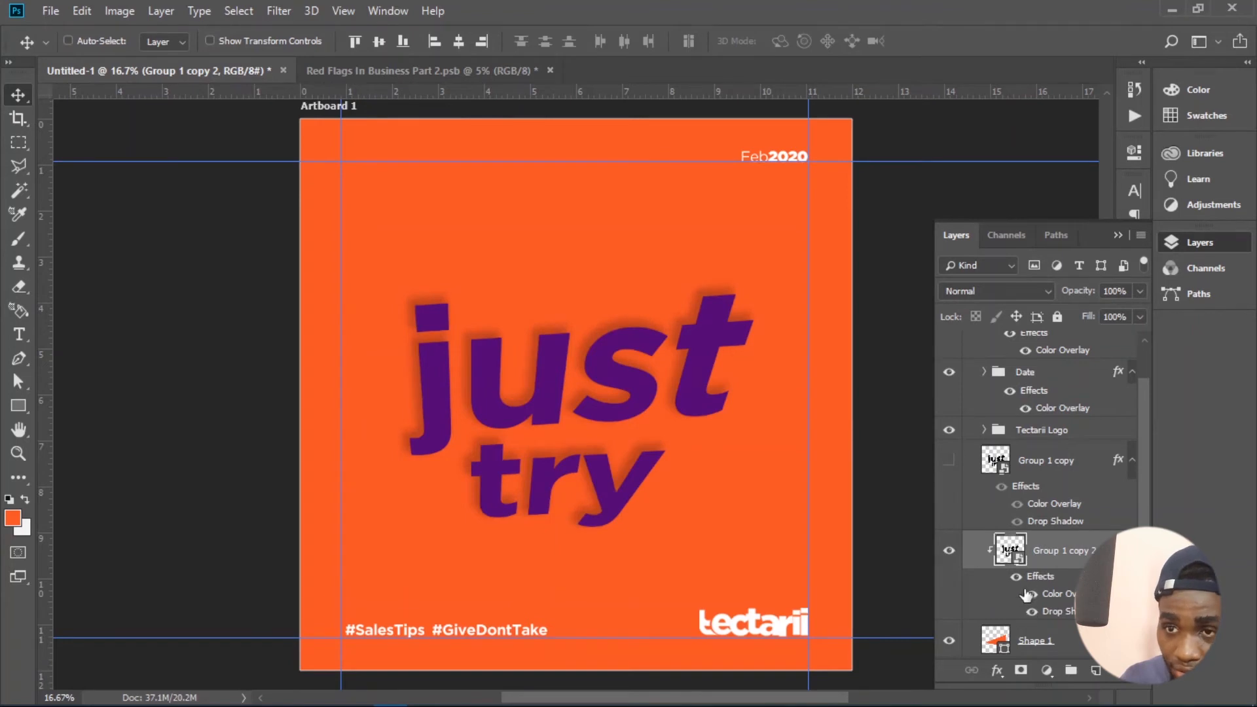
pyautogui.scroll(-2, 1042, 547)
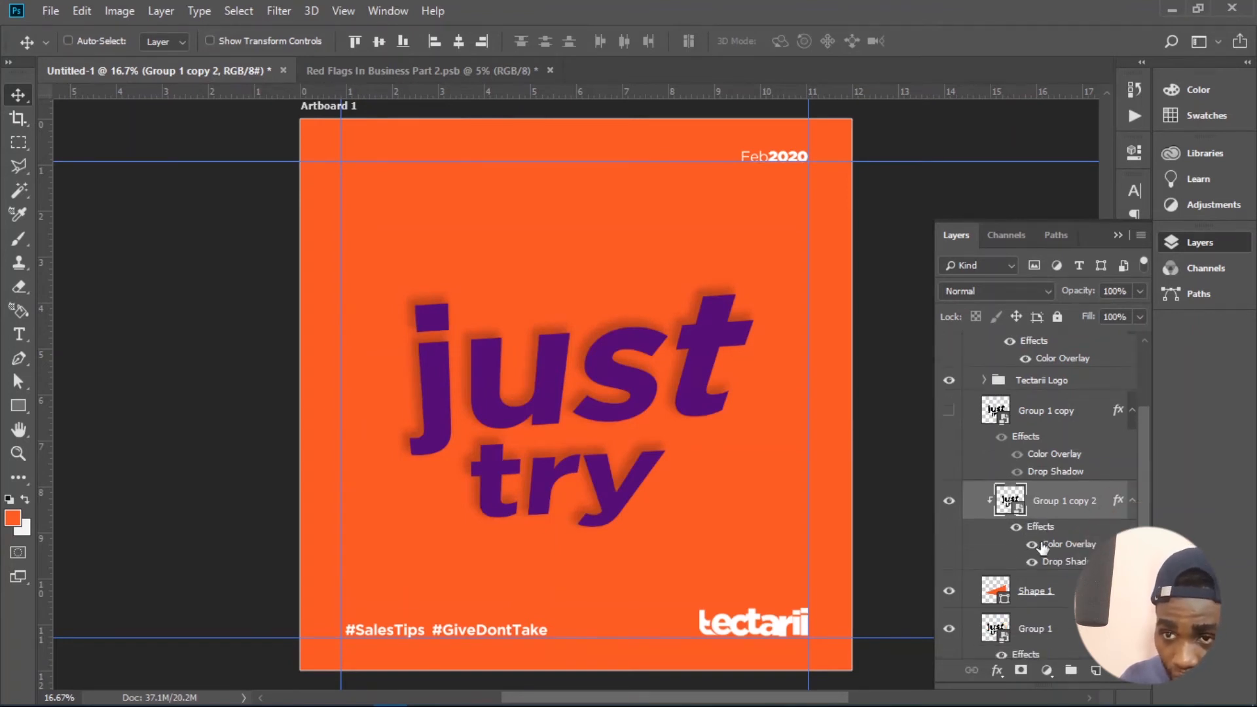
pyautogui.scroll(-3, 1042, 546)
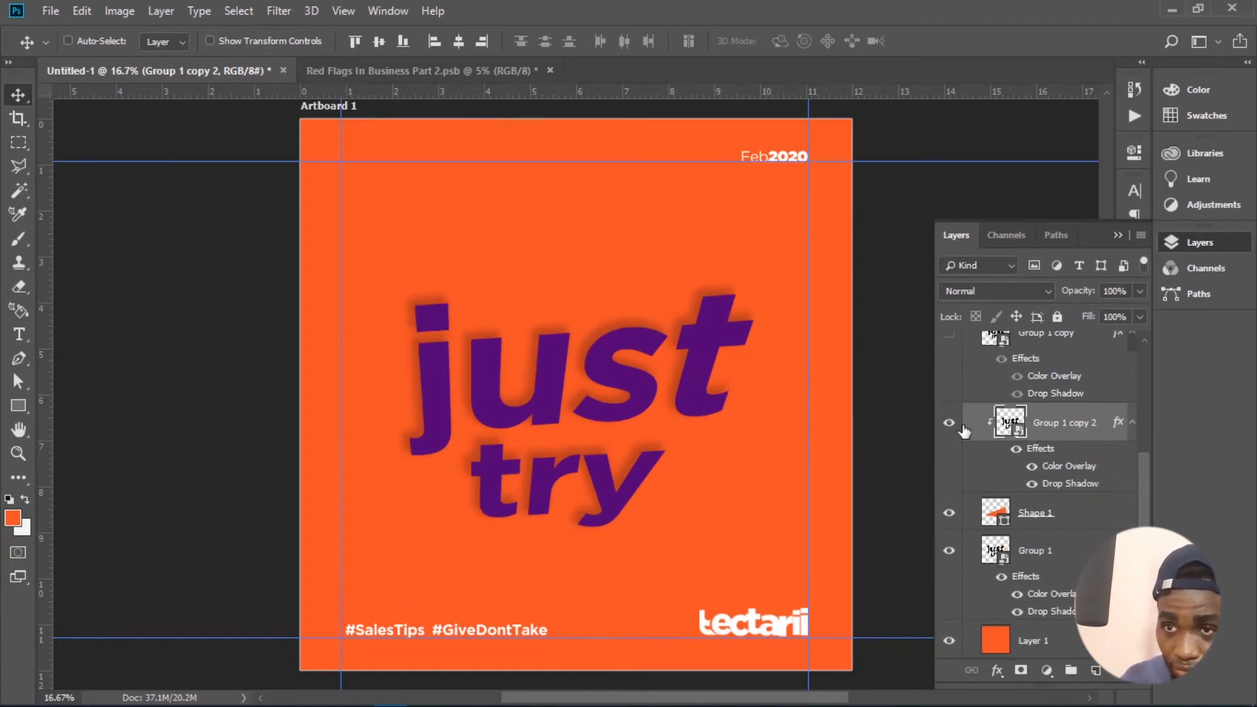
# - Mask the clipped Group 1 copy 2 layer so only the lettering inside Shape 1's triangular outline shows
pyautogui.keyDown('ctrl'); pyautogui.click(1004, 518); pyautogui.keyUp('ctrl')
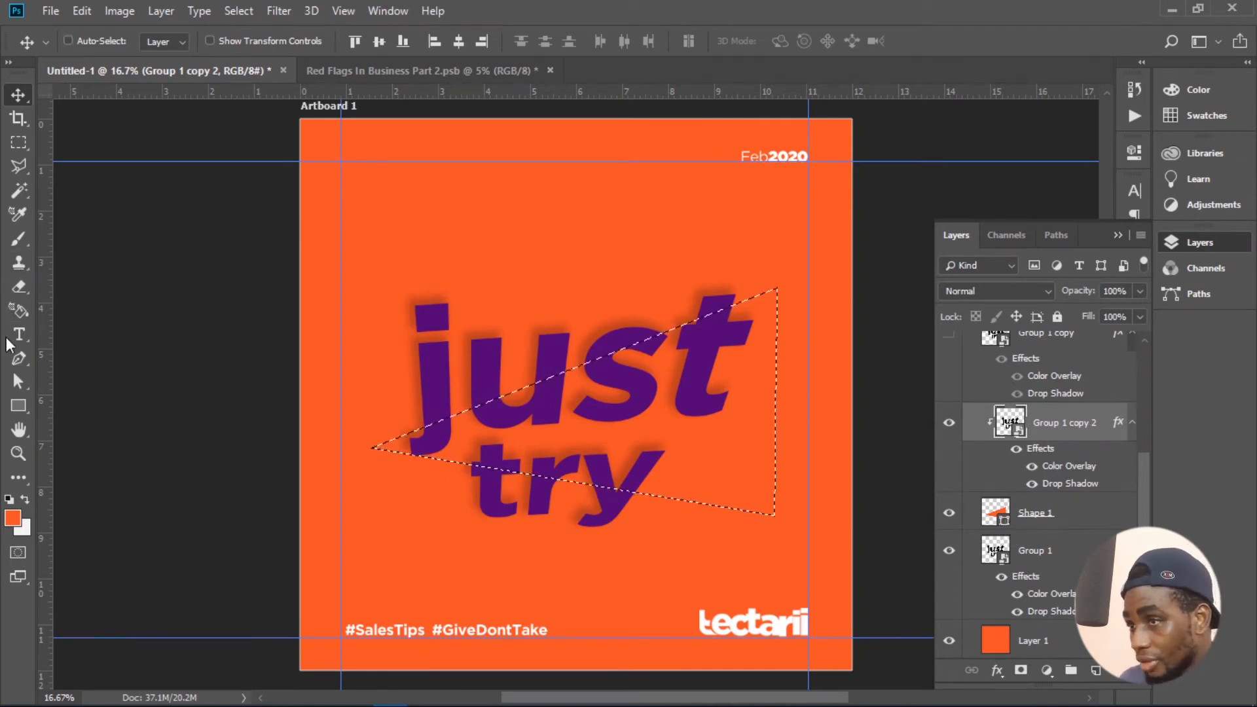
pyautogui.click(13, 241)
pyautogui.click(243, 13)
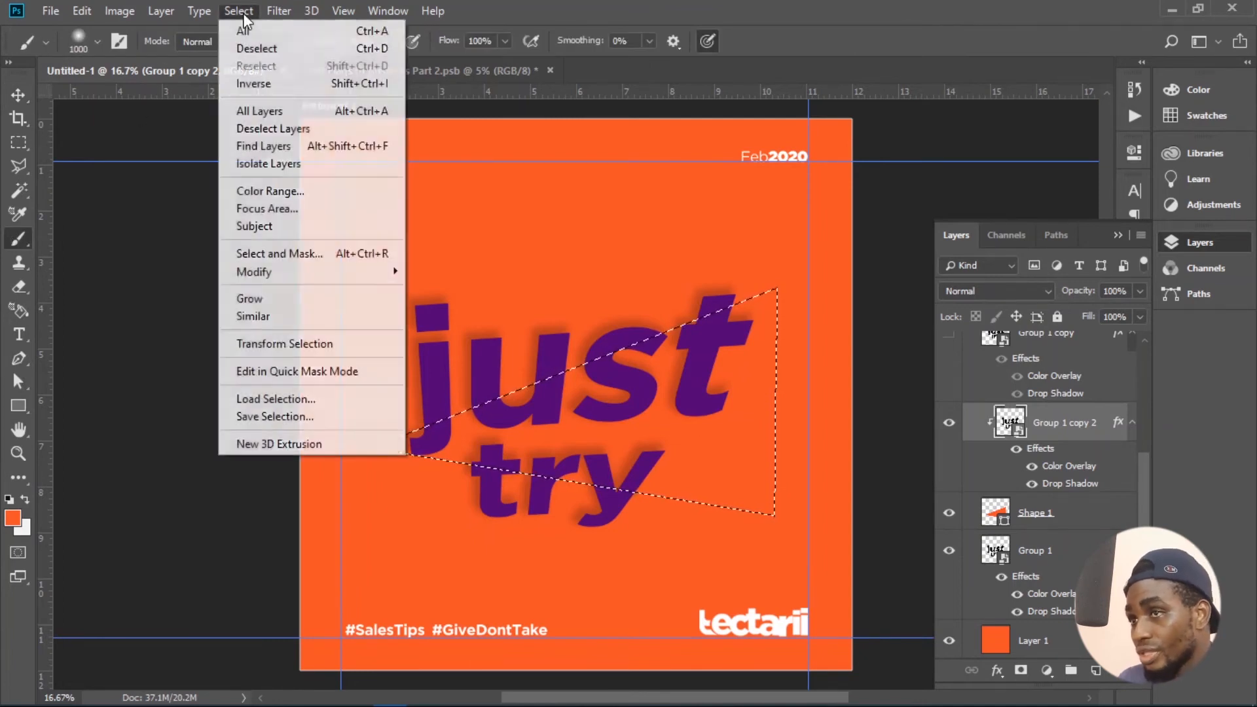
pyautogui.click(236, 84)
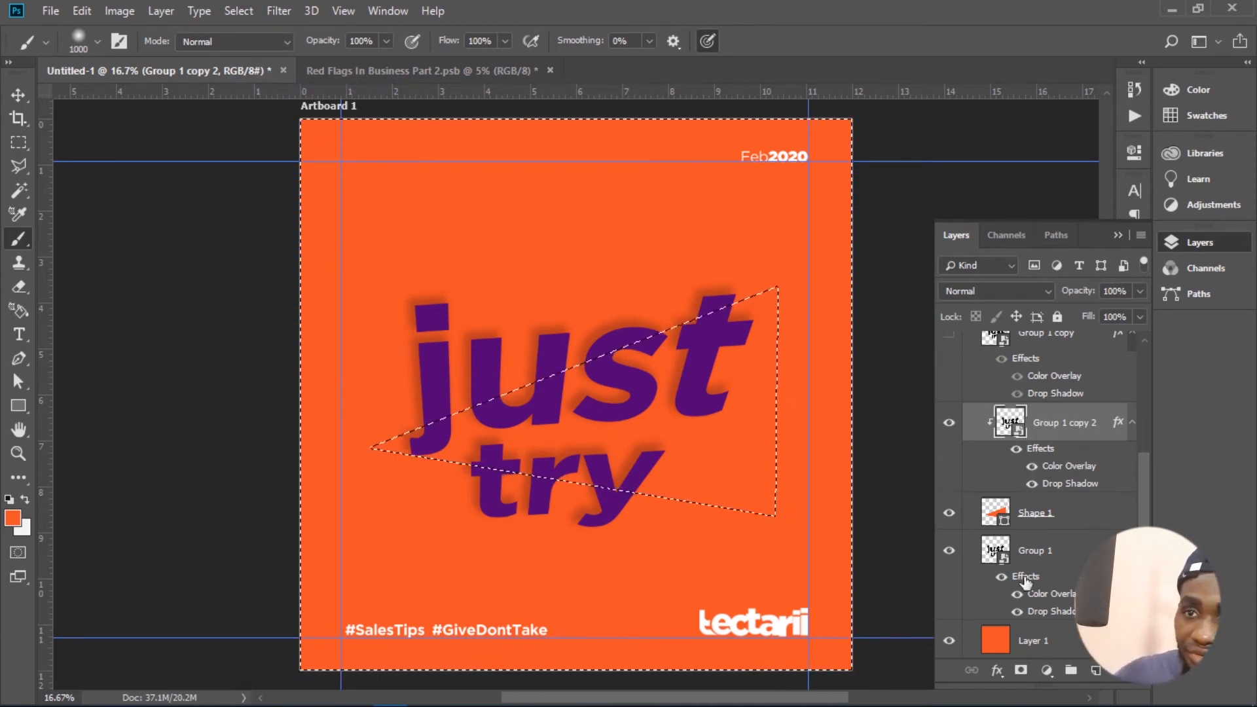
pyautogui.click(1021, 669)
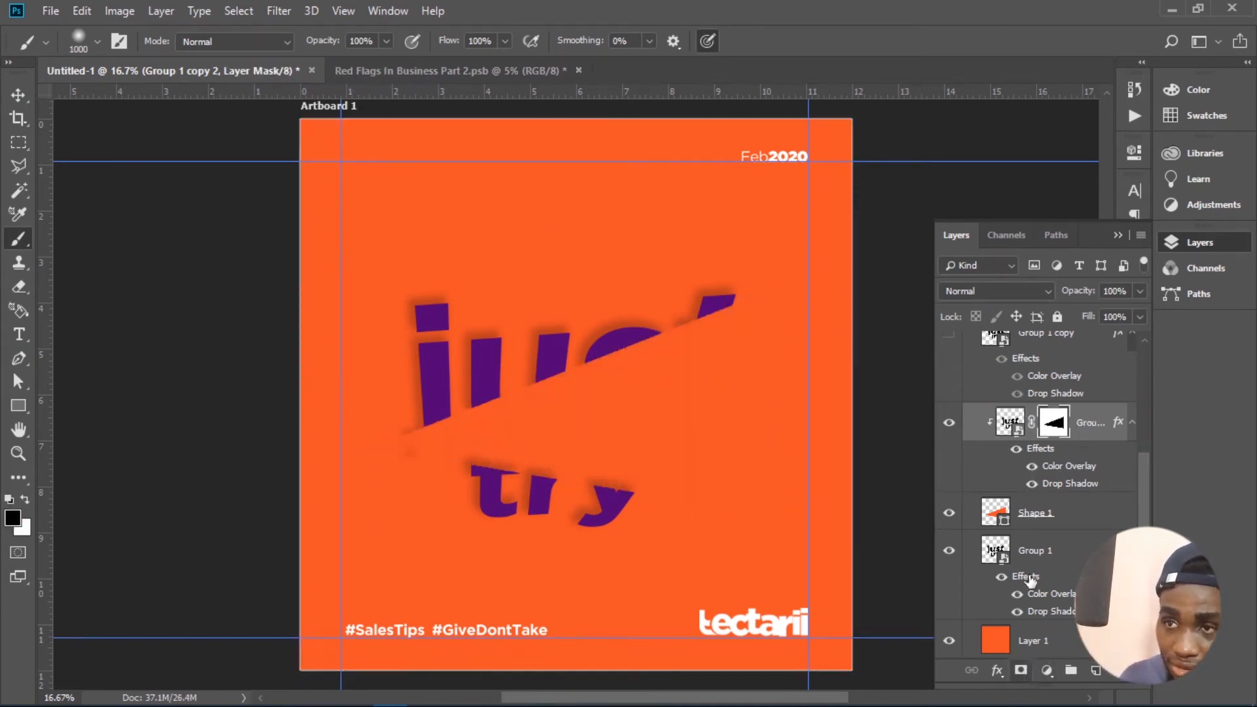
pyautogui.hotkey('ctrl', 'i')
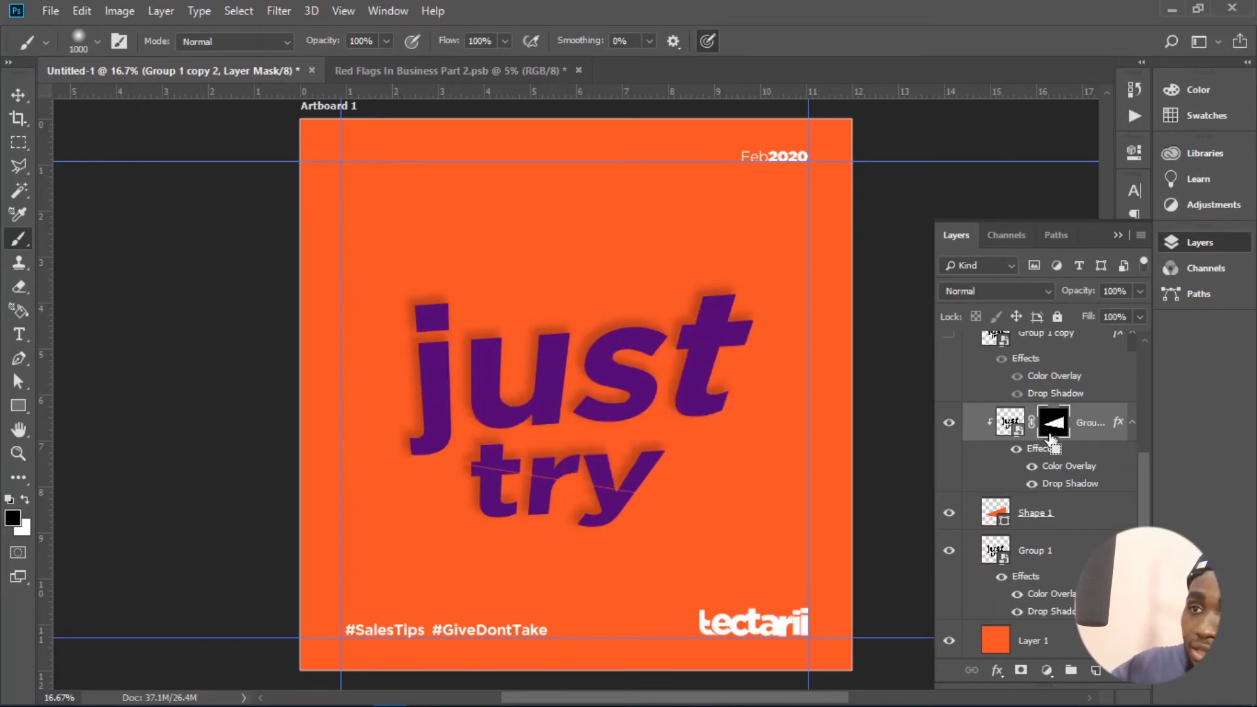
# - Nudge the masked lettering slice slightly to the right so it is offset from the original Group 1 letters
pyautogui.click(21, 96)
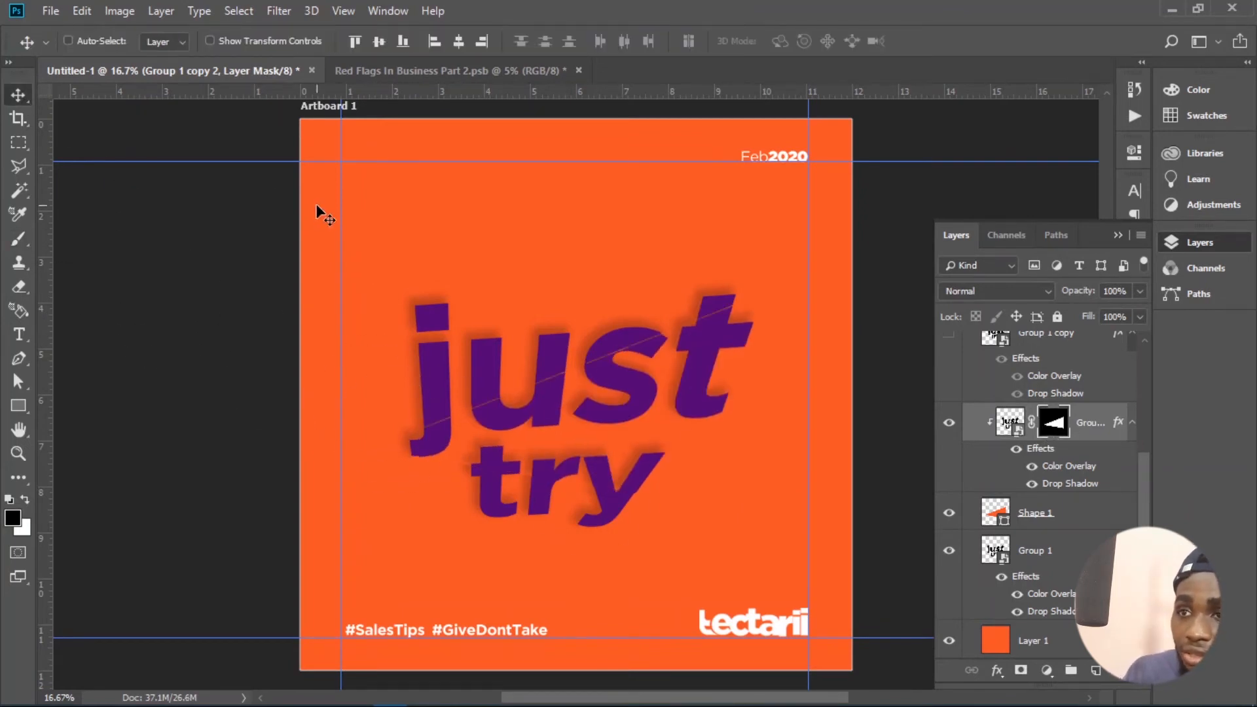
pyautogui.hotkey('shift', 'Down')
pyautogui.hotkey('shift', 'Right')
pyautogui.hotkey('shift', 'Right')
pyautogui.hotkey('shift', 'Right')
pyautogui.hotkey('shift', 'Right')
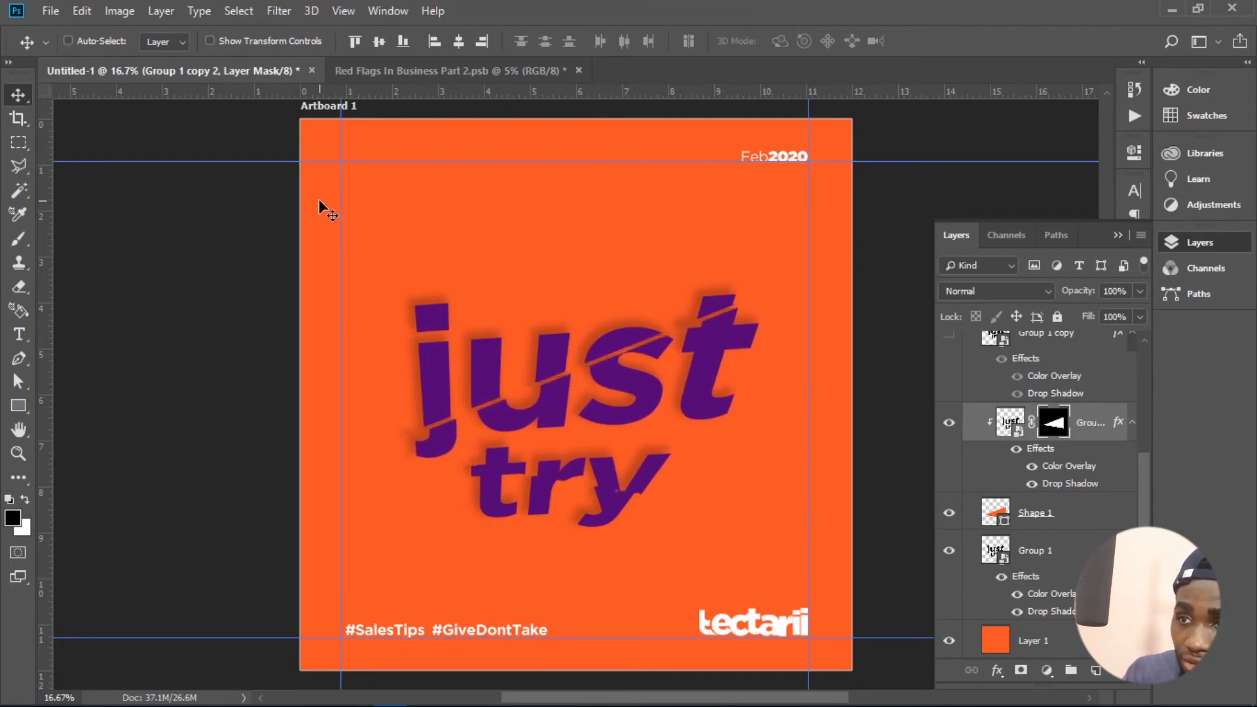
pyautogui.hotkey('shift', 'Up')
pyautogui.hotkey('shift', 'Up')
pyautogui.hotkey('shift', 'Right')
pyautogui.hotkey('shift', 'Right')
pyautogui.hotkey('shift', 'Up')
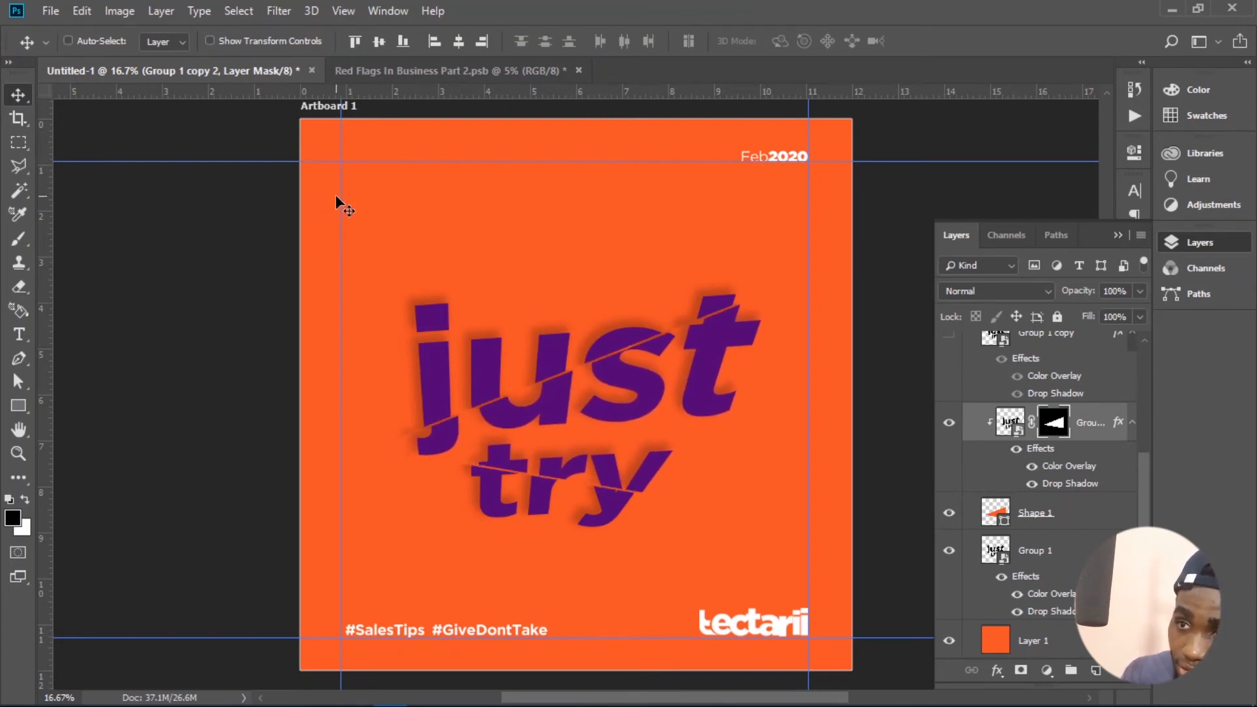
pyautogui.hotkey('shift', 'Up')
pyautogui.hotkey('shift', 'Left')
pyautogui.hotkey('shift', 'Down')
pyautogui.hotkey('shift', 'Down')
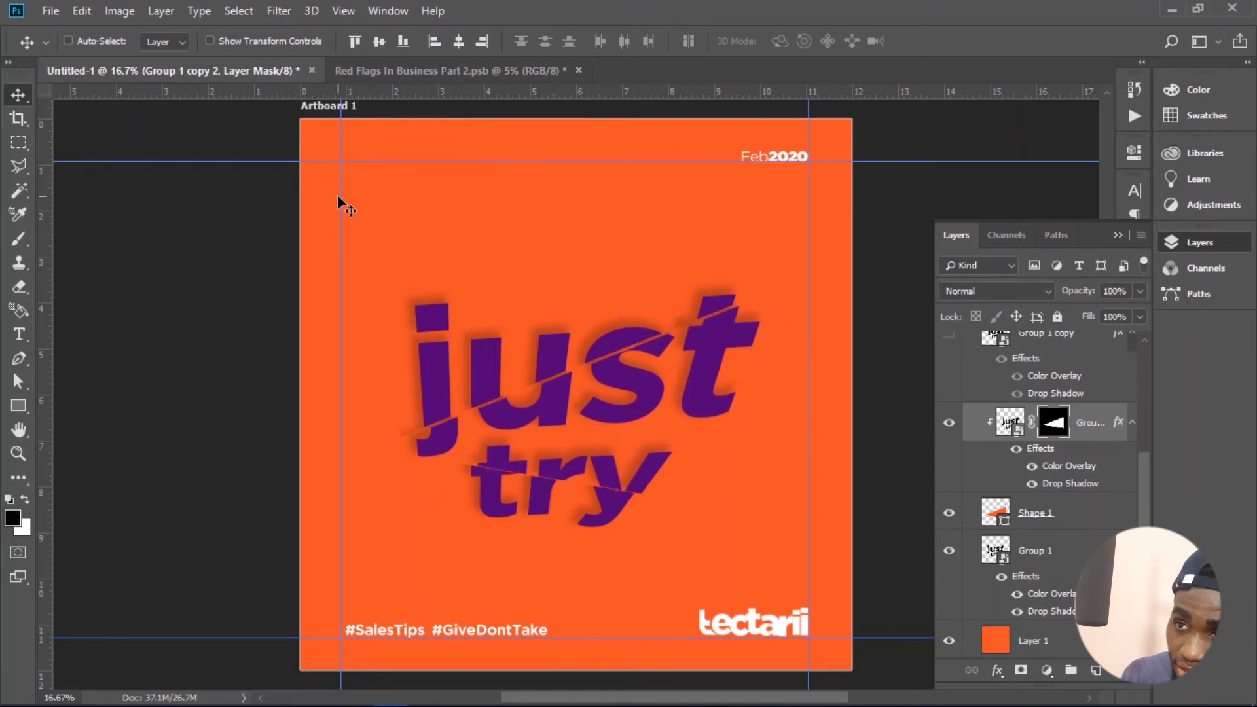
pyautogui.hotkey('shift', 'Left')
pyautogui.hotkey('shift', 'Up')
pyautogui.hotkey('shift', 'Down')
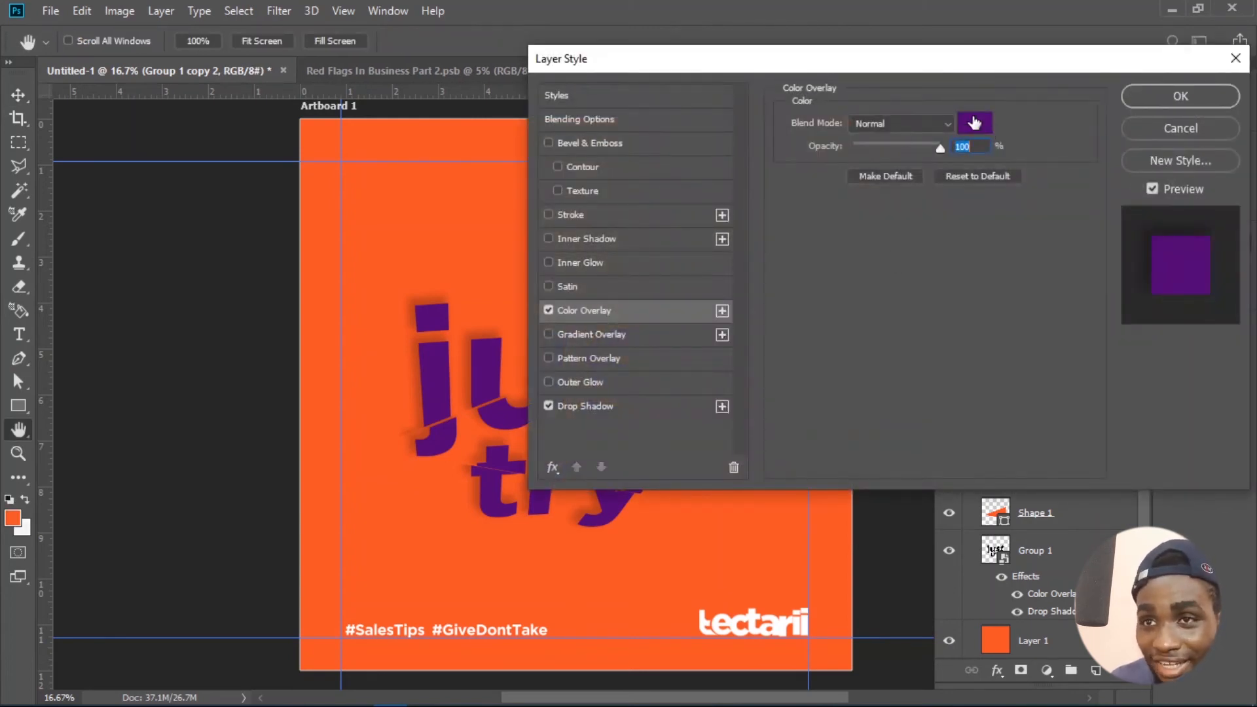
# - Change the masked lettering slice's Color Overlay to white (ffffff)
pyautogui.click(974, 123)
pyautogui.moveTo(898, 135); pyautogui.dragTo(637, 6)
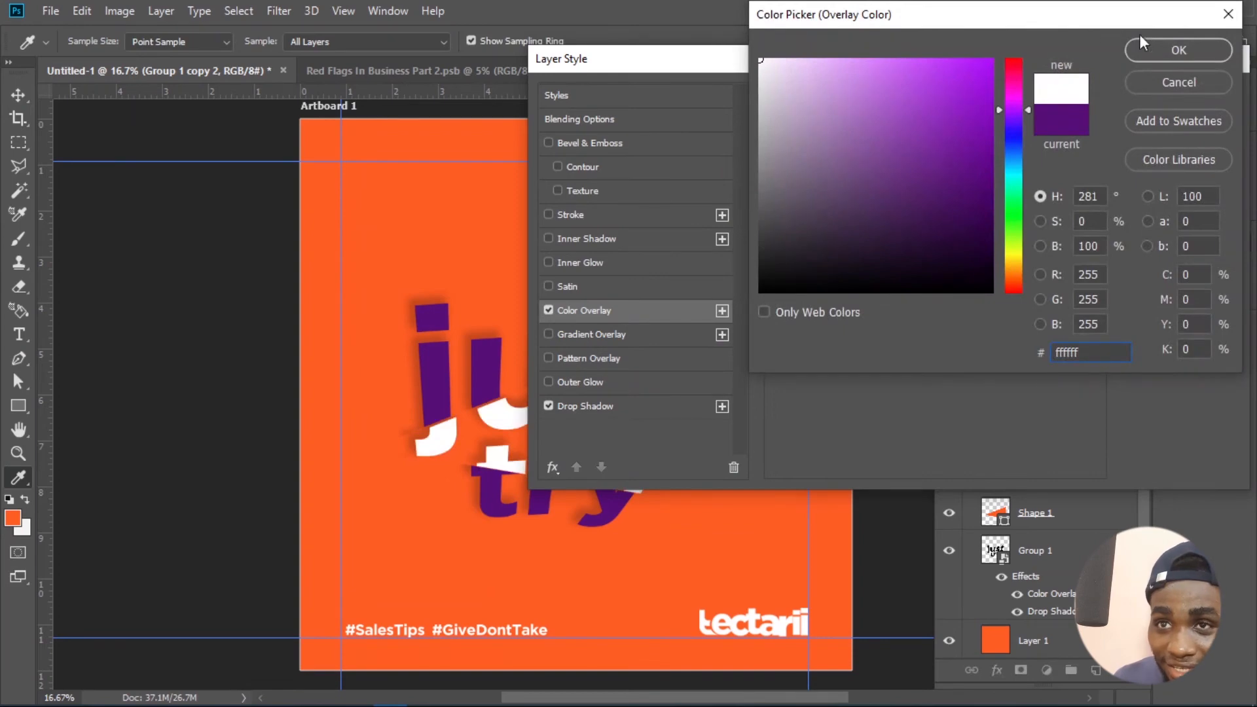
pyautogui.click(1143, 45)
pyautogui.click(1147, 97)
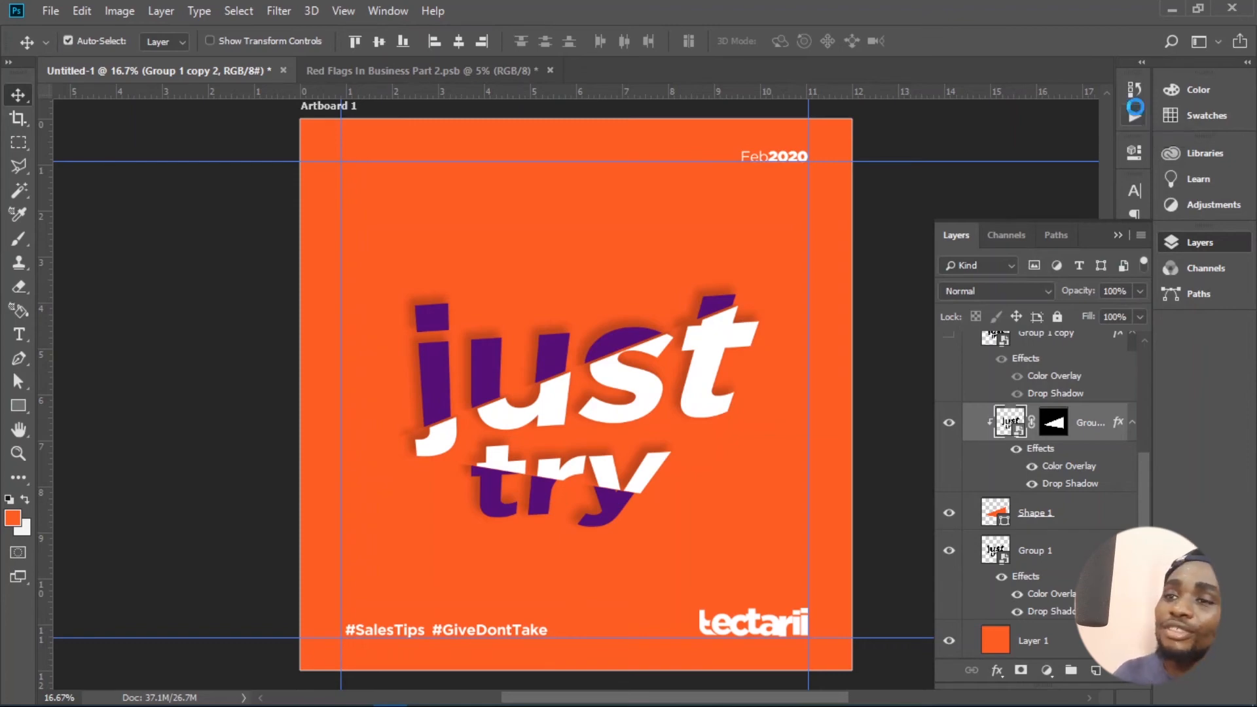
pyautogui.hotkey('ctrl', 's')
pyautogui.click(561, 558)
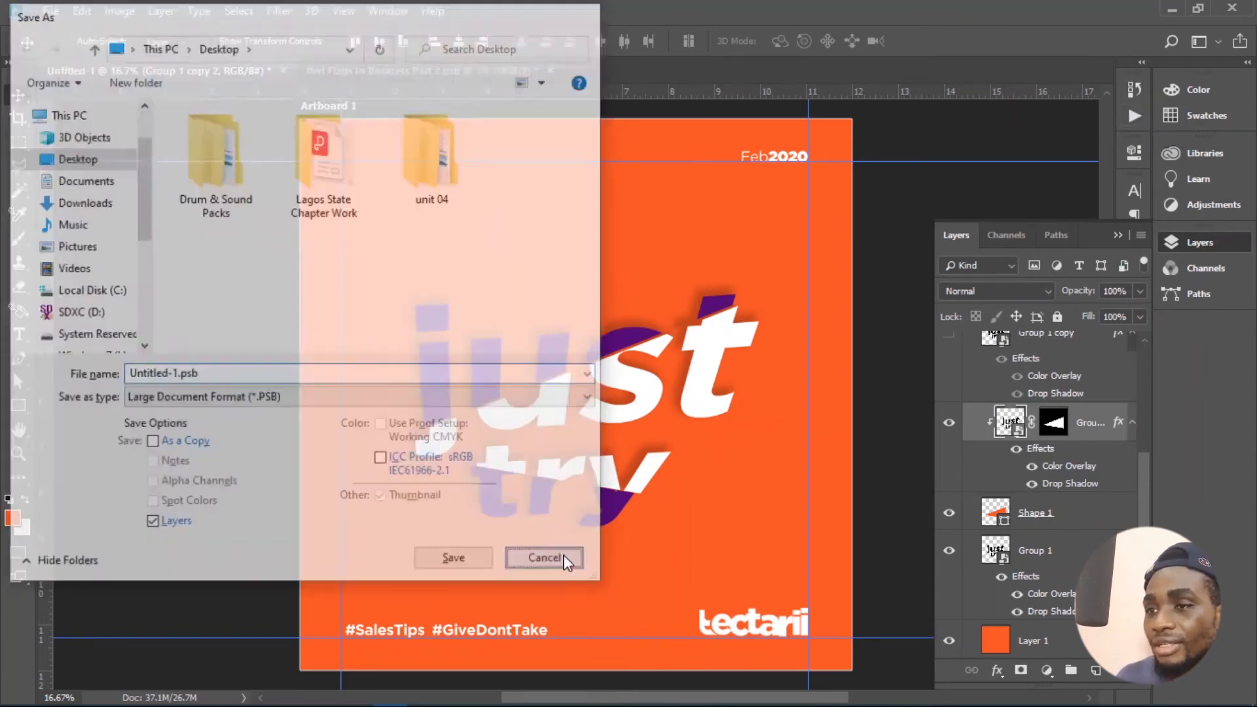
# - Compare the design with the masked lettering copy hidden, and delete that copy along with the Shape 1 layer
pyautogui.click(949, 426)
pyautogui.click(949, 425)
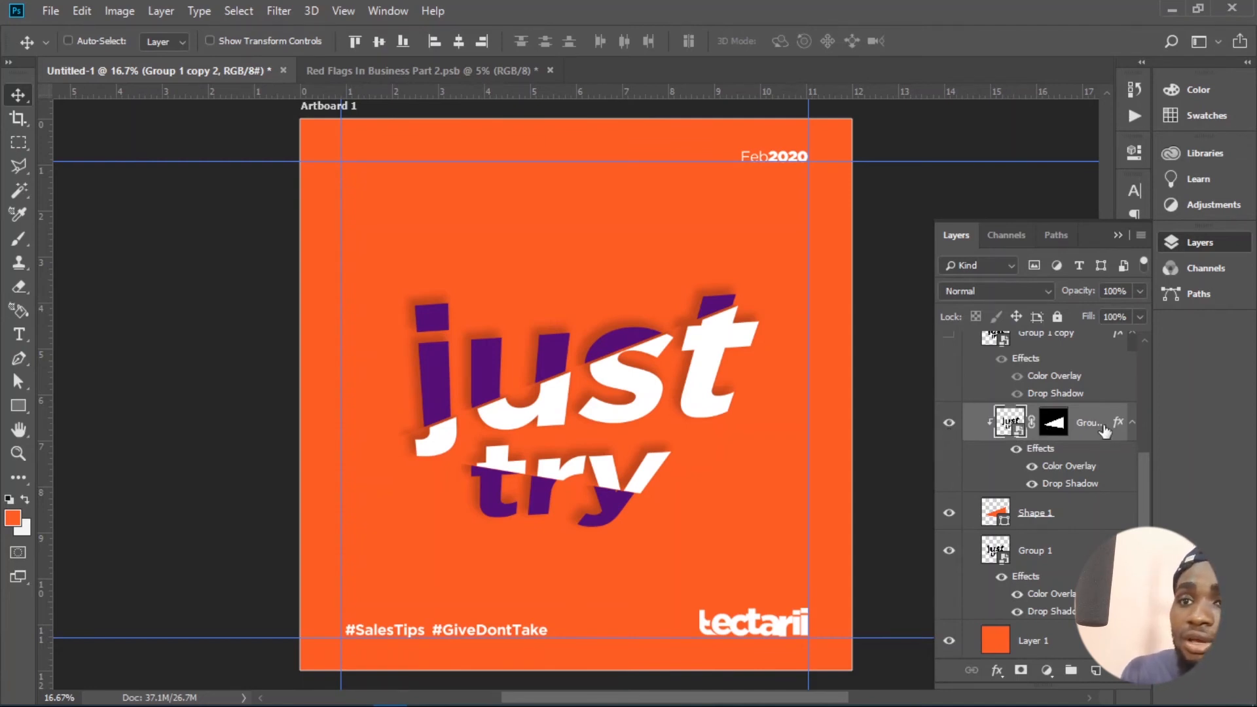
pyautogui.press('Delete')
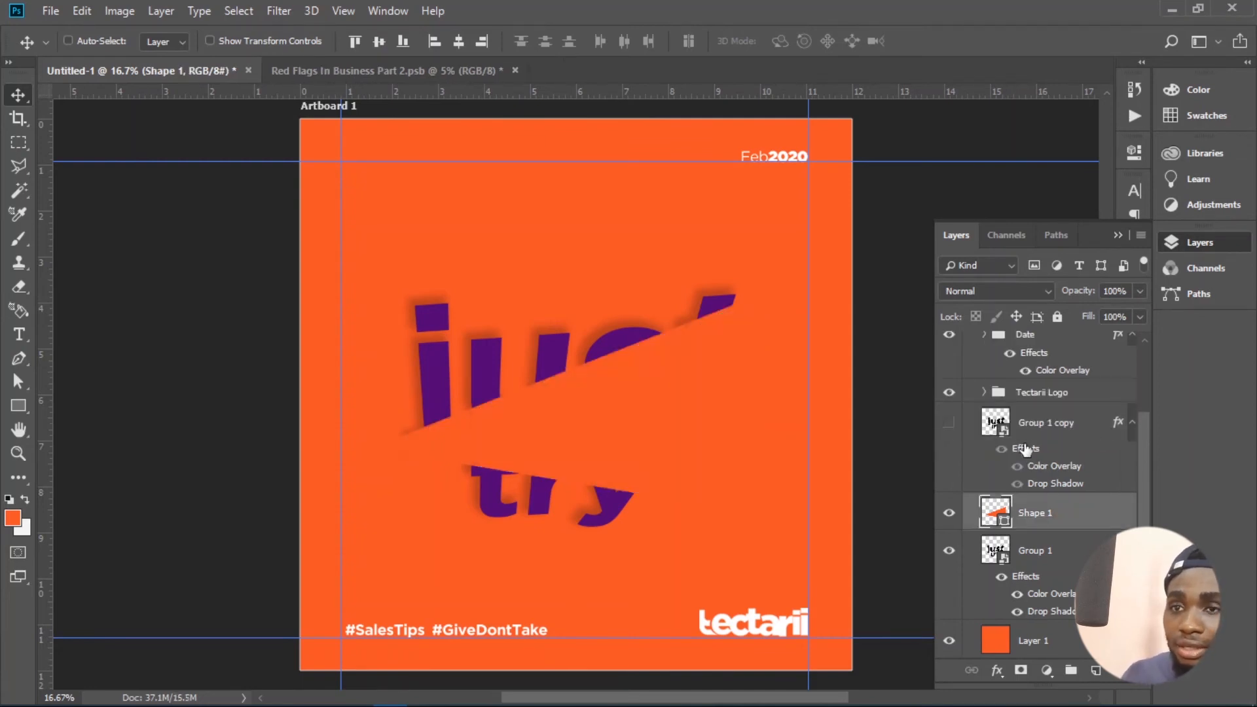
pyautogui.press('Delete')
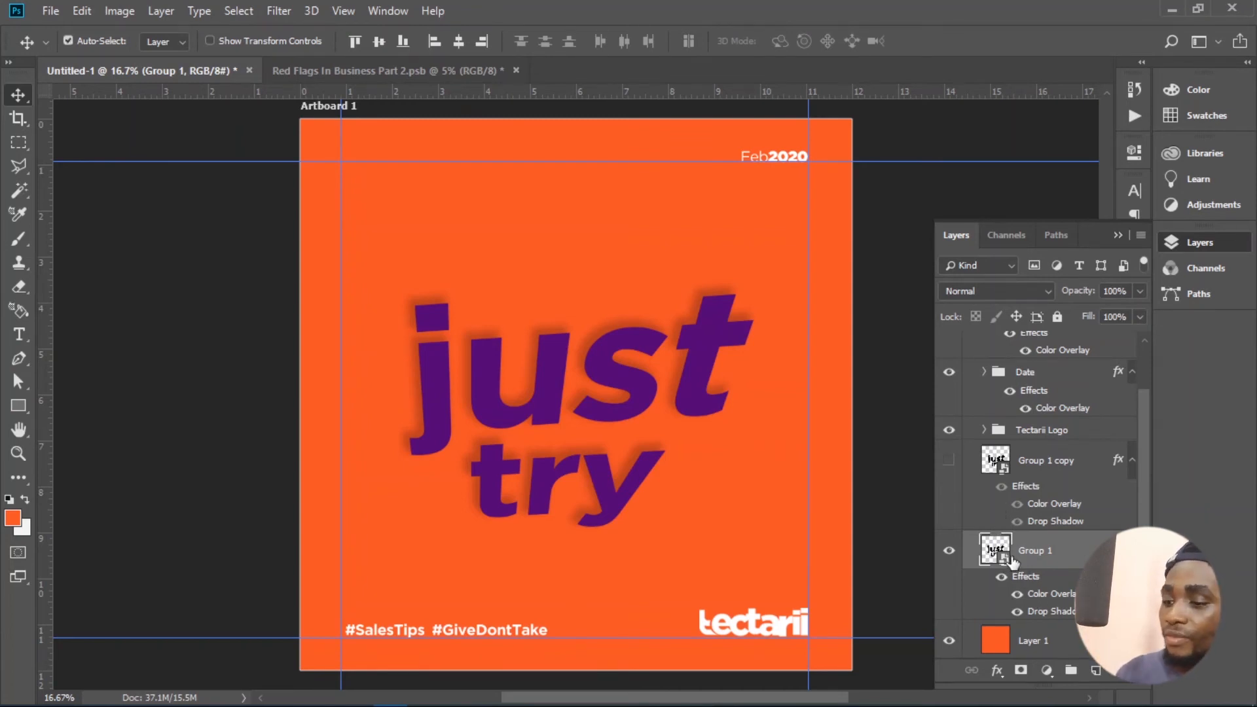
# - Duplicate the Group 1 layer and add a white (ffffff) Stroke effect to the copy
pyautogui.hotkey('ctrl', 'j')
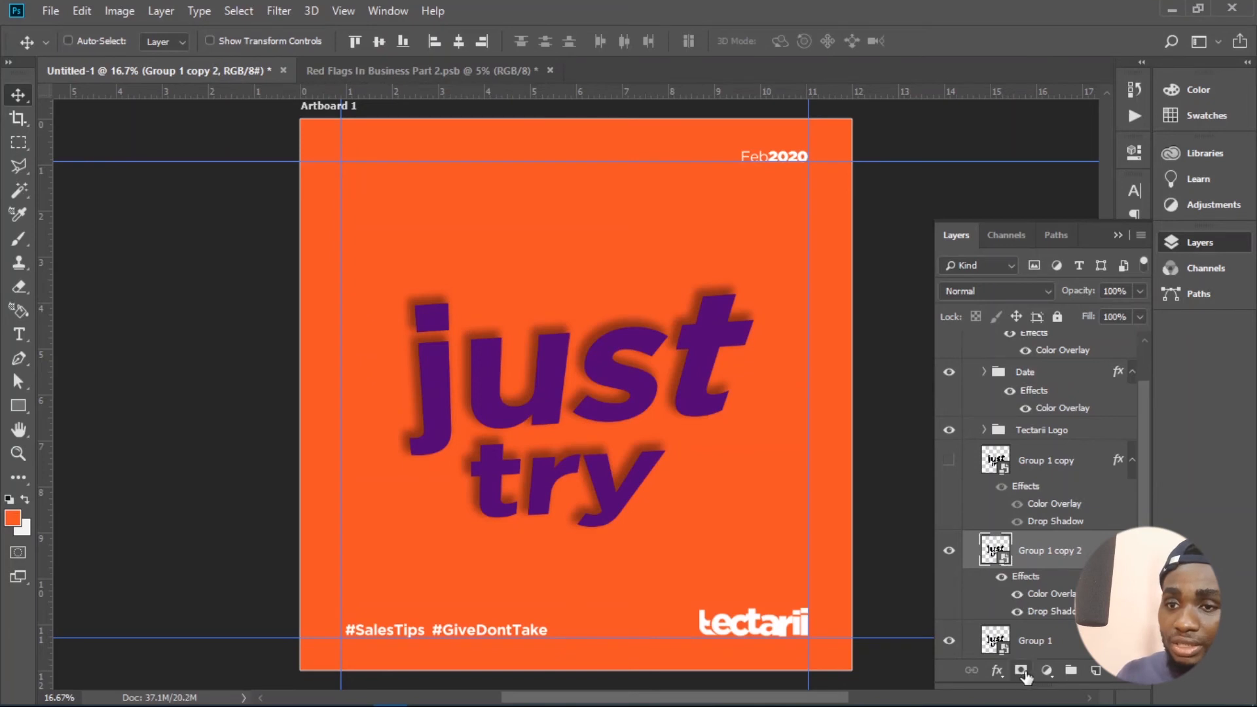
pyautogui.click(996, 672)
pyautogui.click(1008, 538)
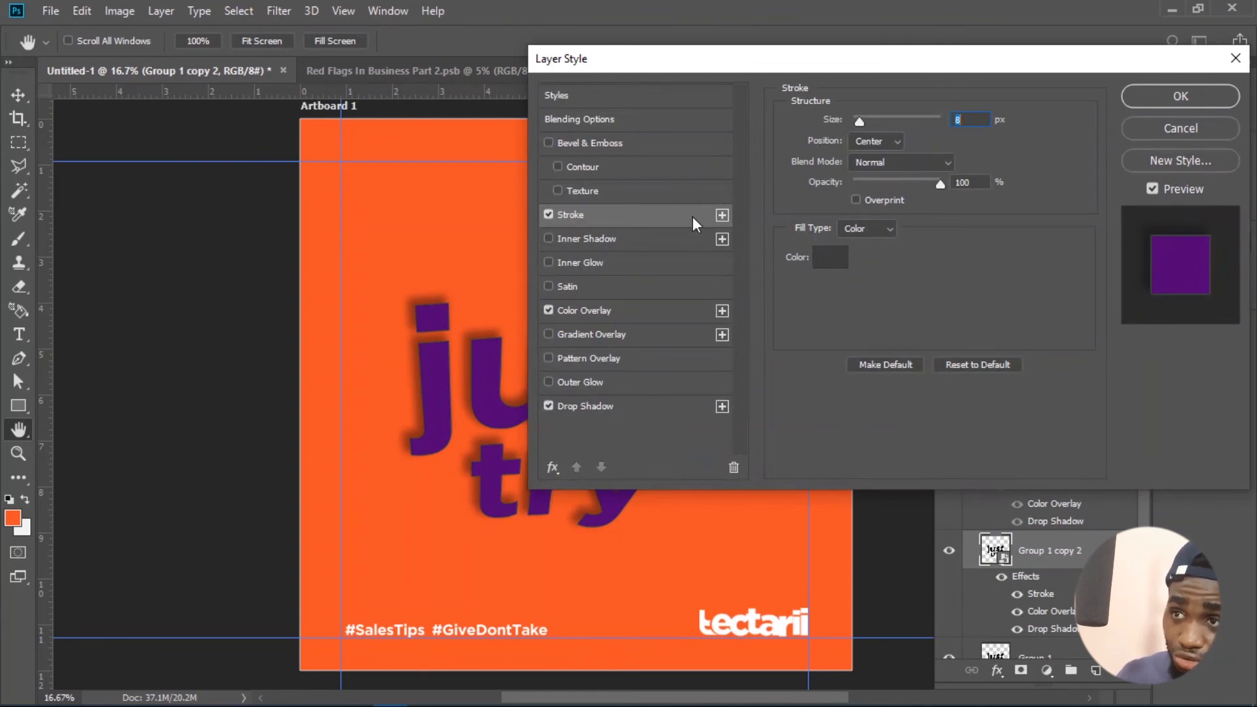
pyautogui.click(830, 257)
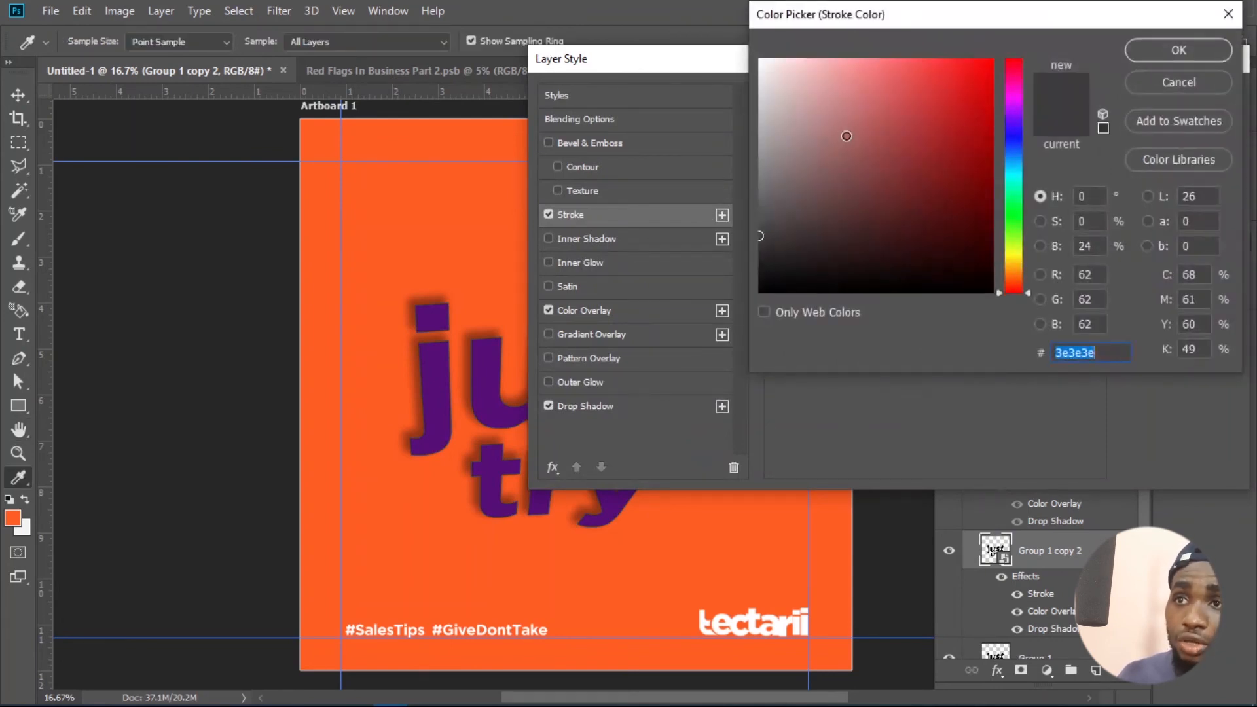
pyautogui.write('ffffff')
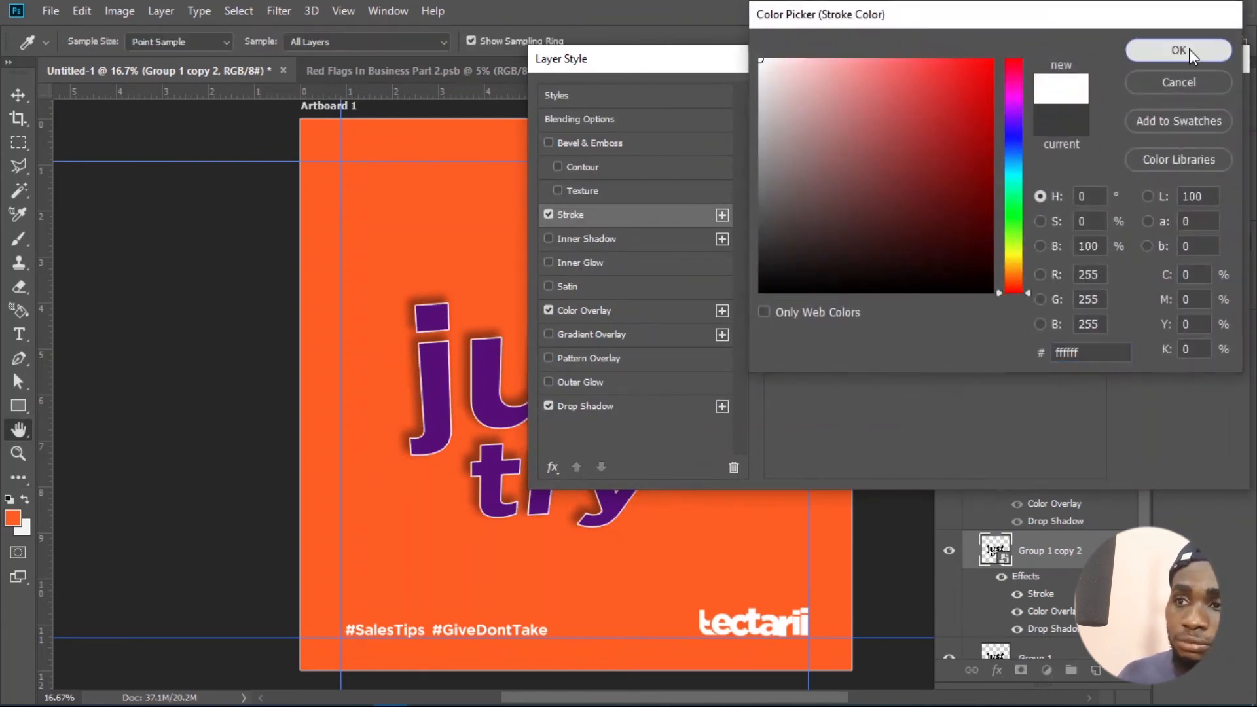
pyautogui.click(1189, 49)
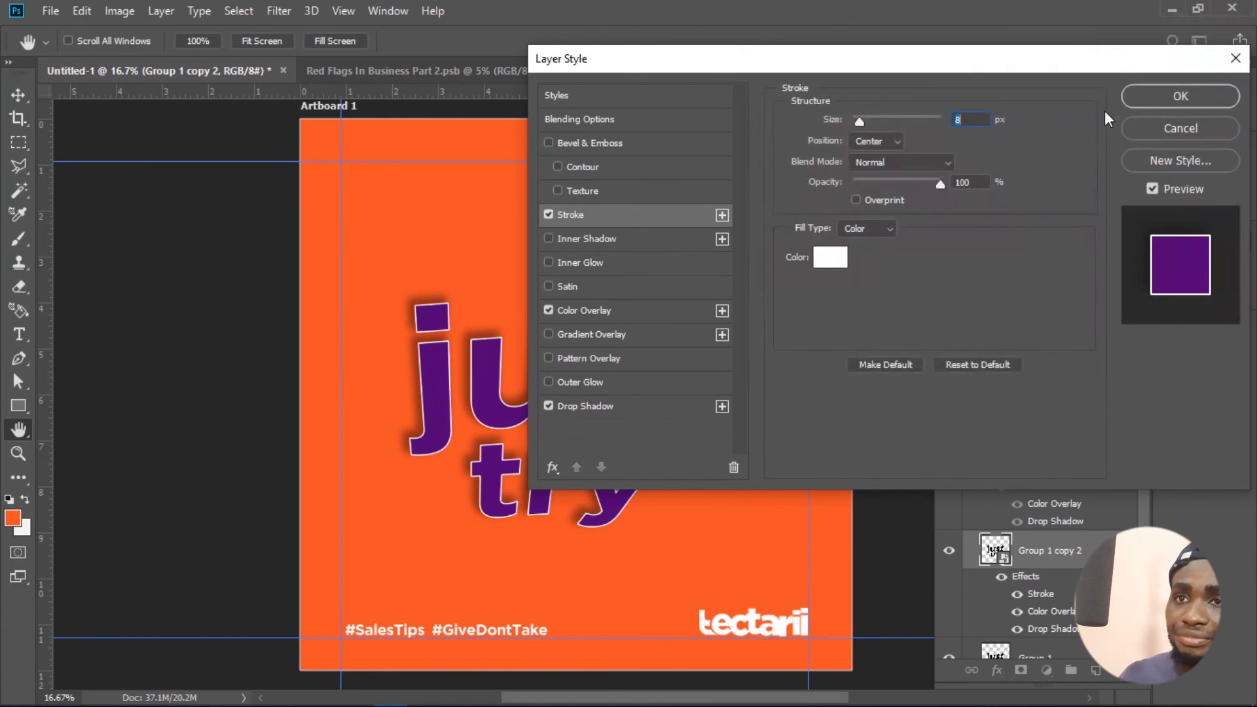
# - Change the stroked copy's Color Overlay to the orange sampled from the artboard background
pyautogui.click(619, 312)
pyautogui.click(984, 126)
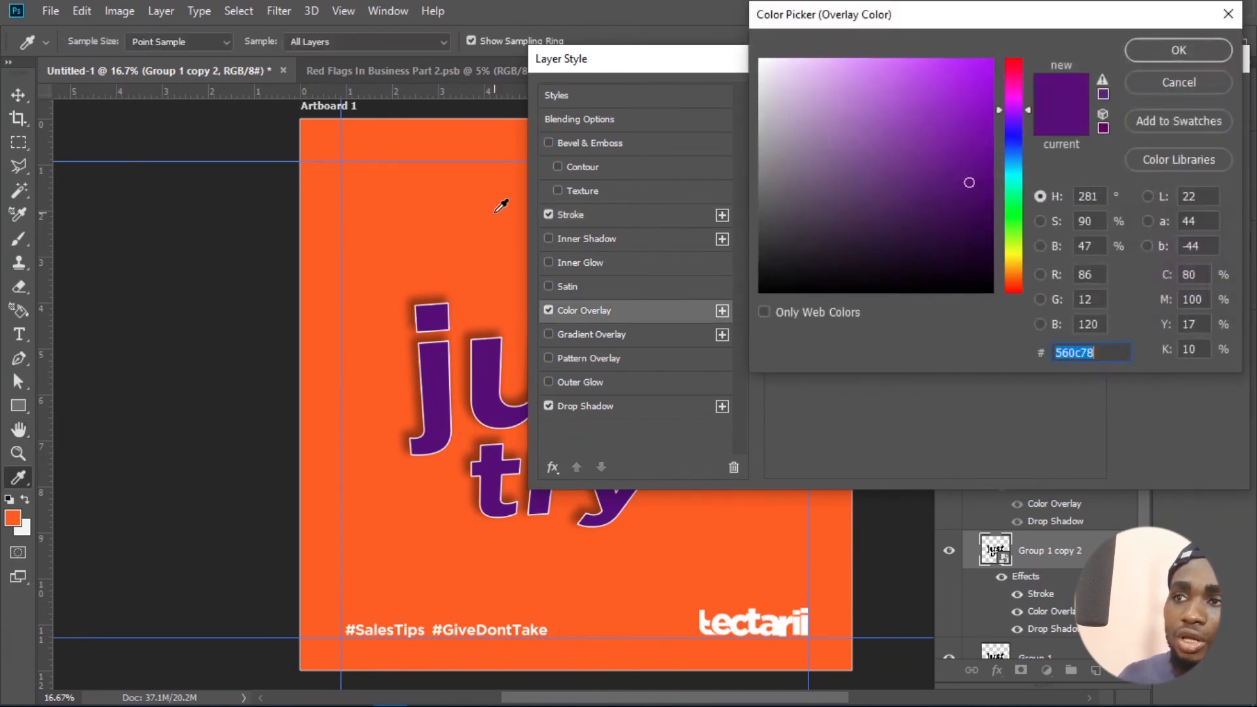
pyautogui.click(501, 203)
pyautogui.click(1188, 51)
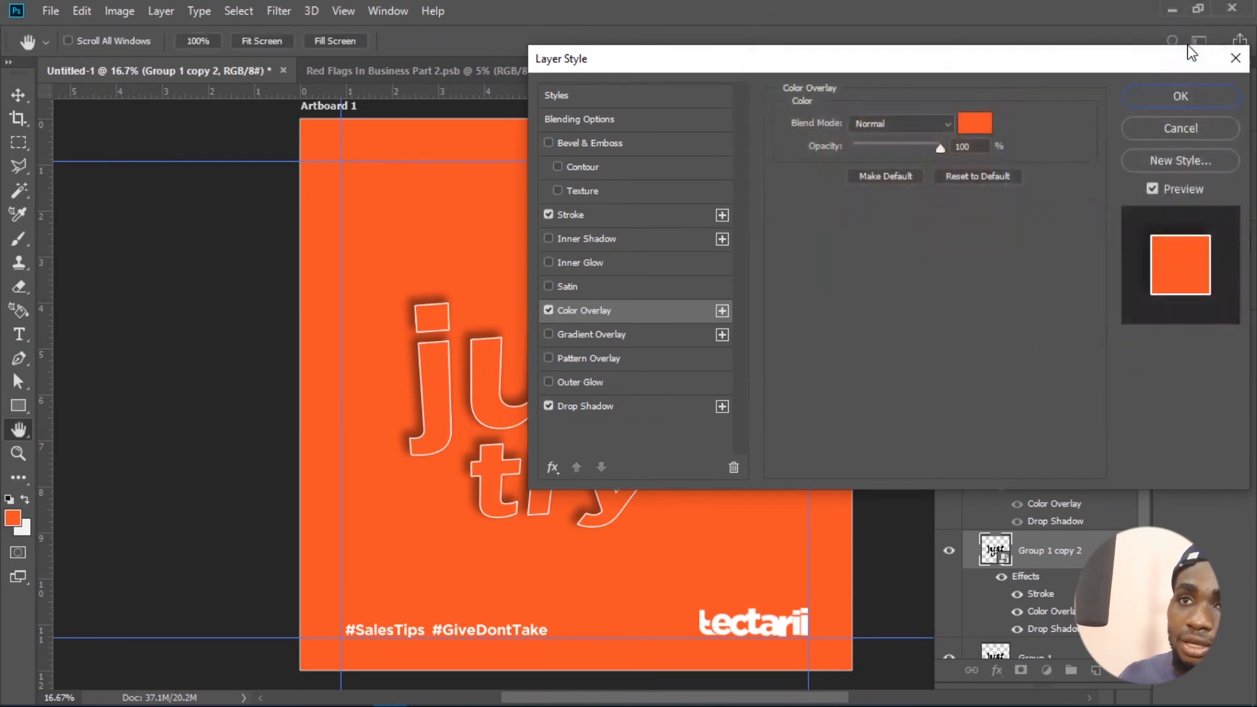
pyautogui.click(1161, 94)
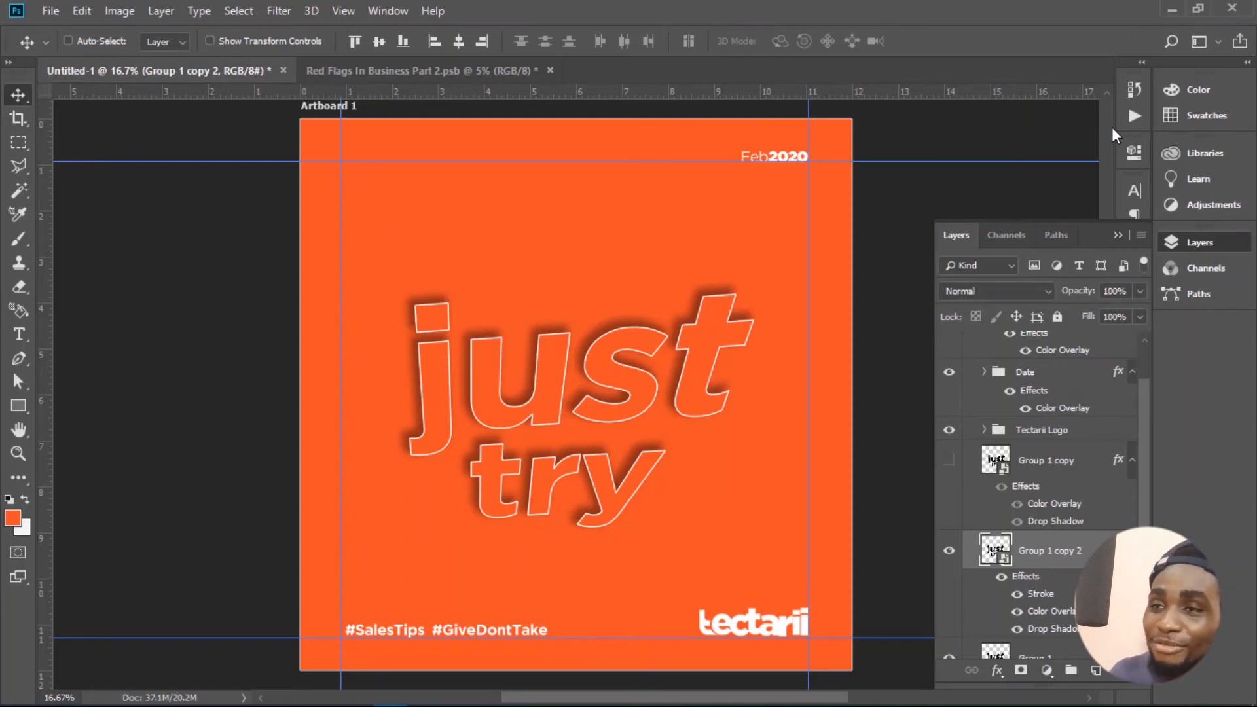
# - Scale the outlined lettering copy up to about 158% around its center and place its layer beneath Group 1
pyautogui.moveTo(630, 394); pyautogui.dragTo(614, 385)
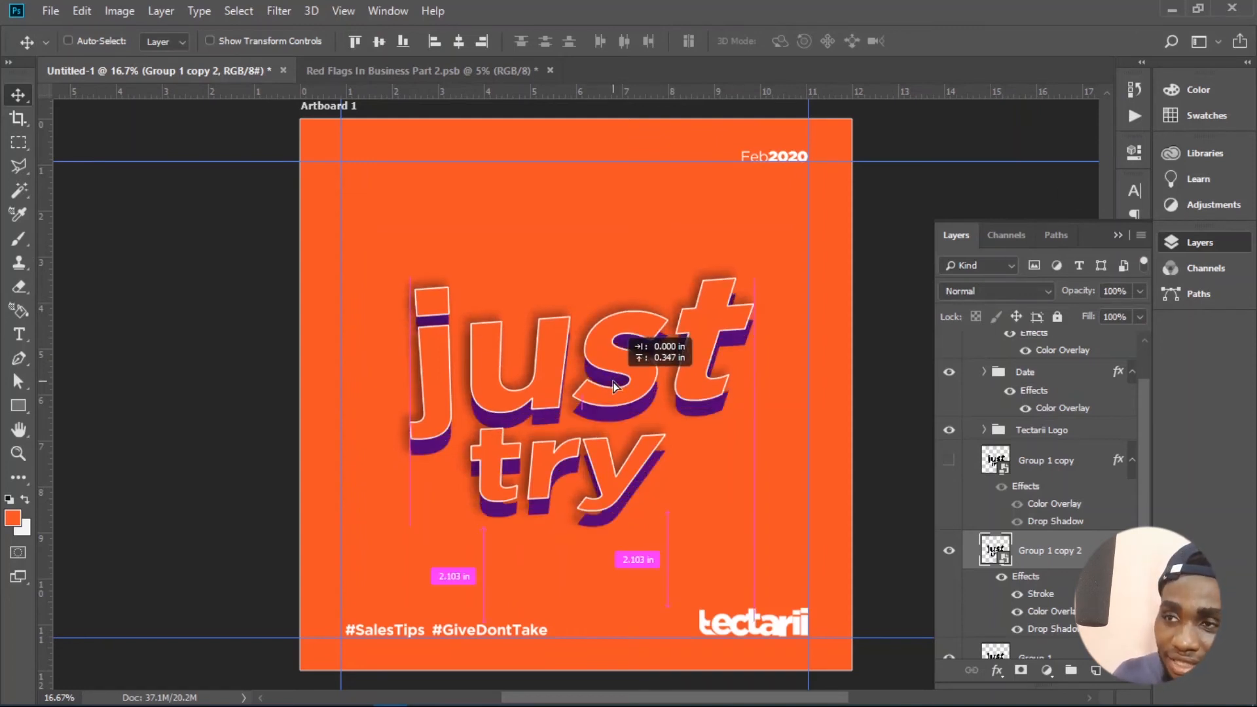
pyautogui.hotkey('ctrl', 't')
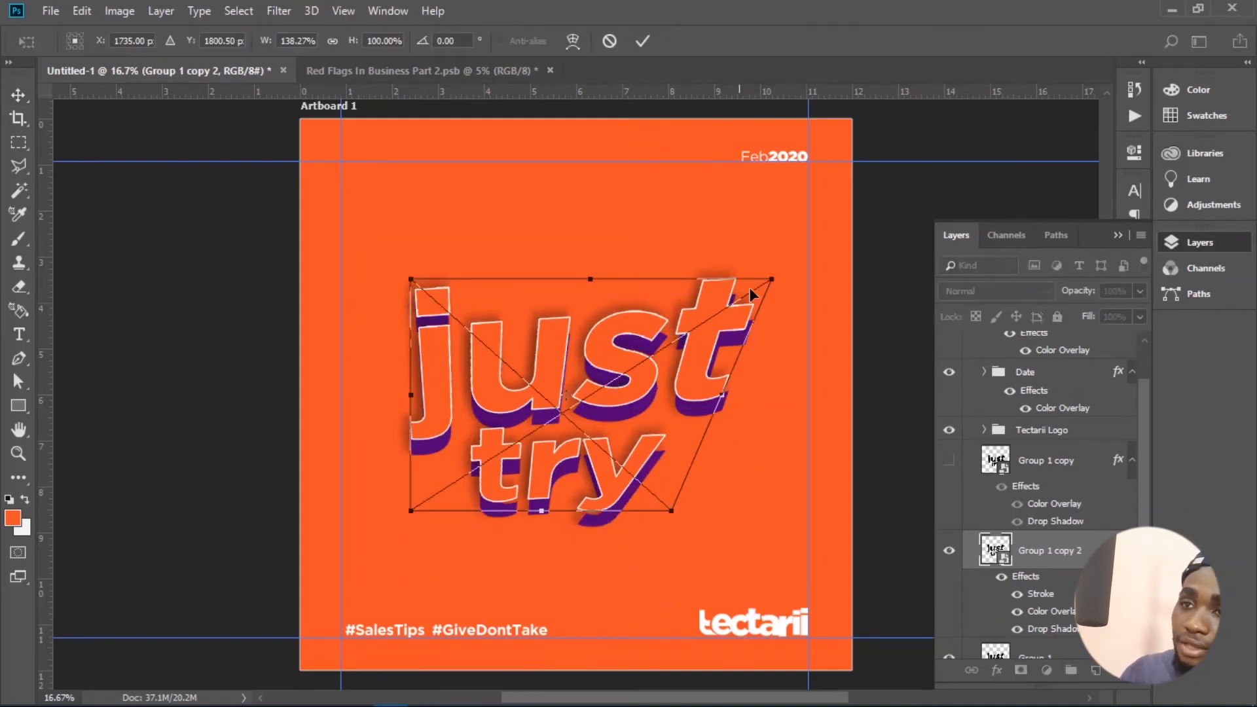
pyautogui.moveTo(777, 275); pyautogui.dragTo(892, 211)
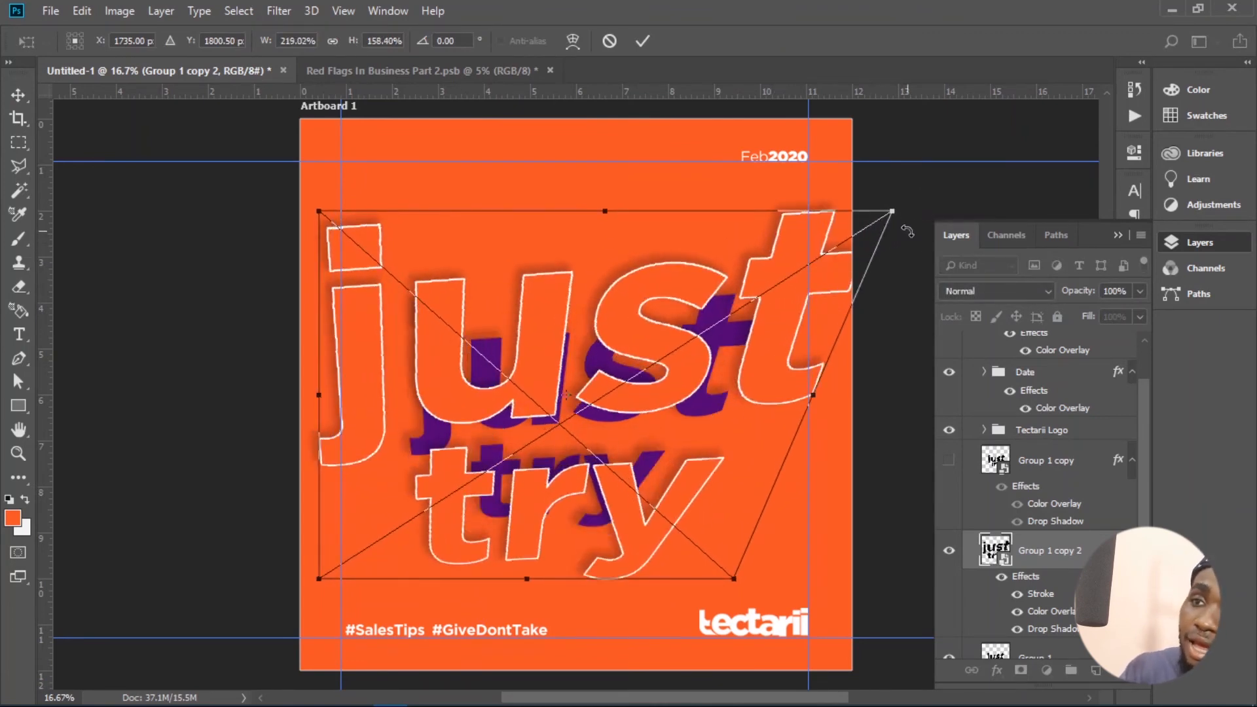
pyautogui.press('Return')
pyautogui.scroll(-1, 974, 491)
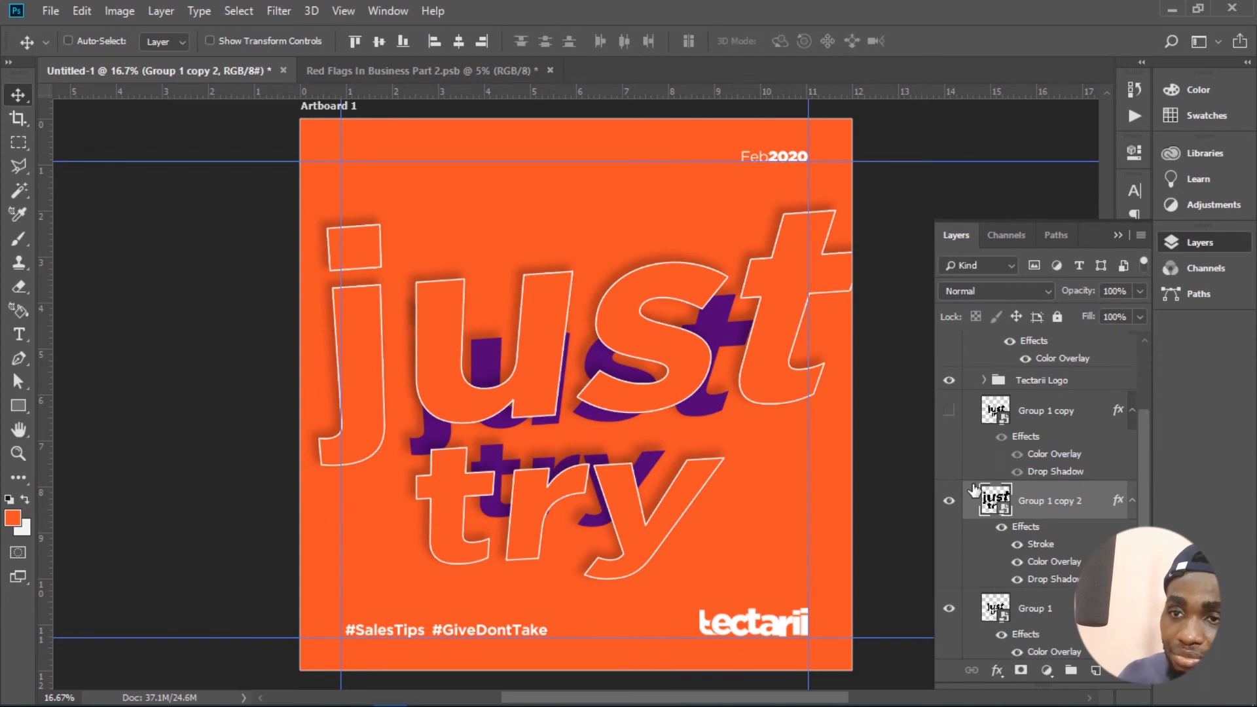
pyautogui.moveTo(974, 491); pyautogui.dragTo(1074, 622)
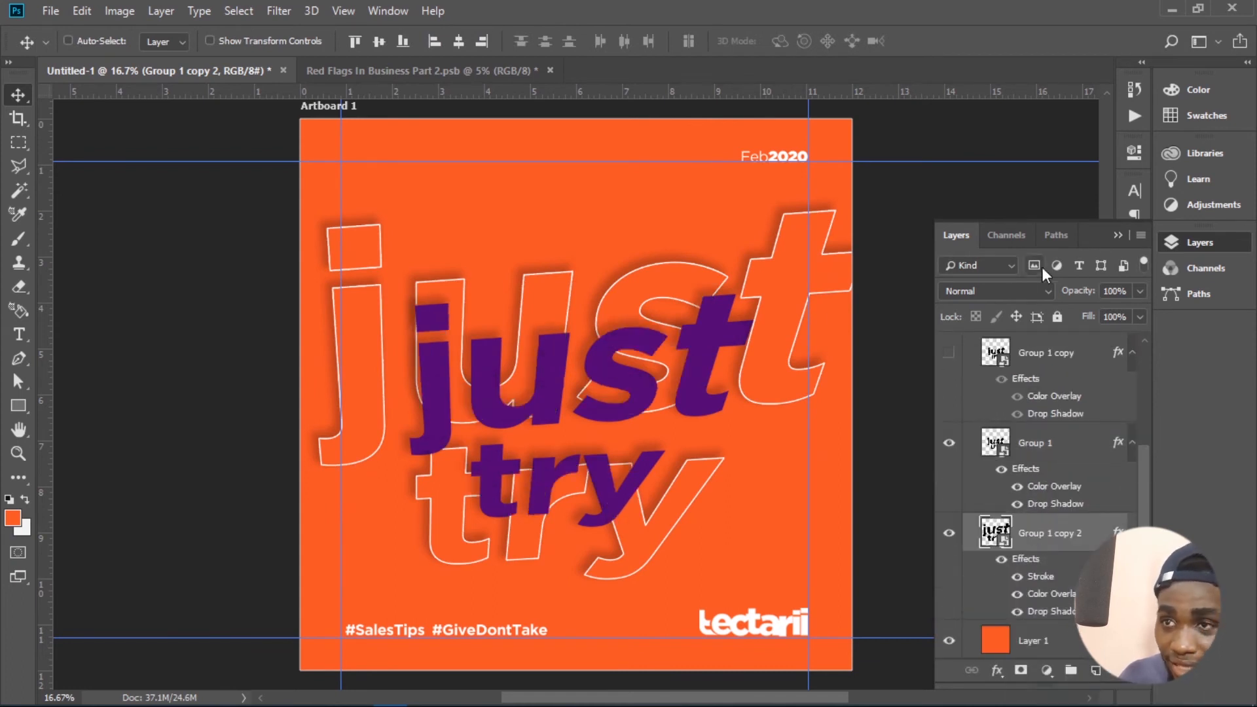
# - Hide the enlarged outline copy's Drop Shadow and lower the layer's opacity to 35%
pyautogui.click(1019, 615)
pyautogui.moveTo(1084, 294); pyautogui.dragTo(1030, 298)
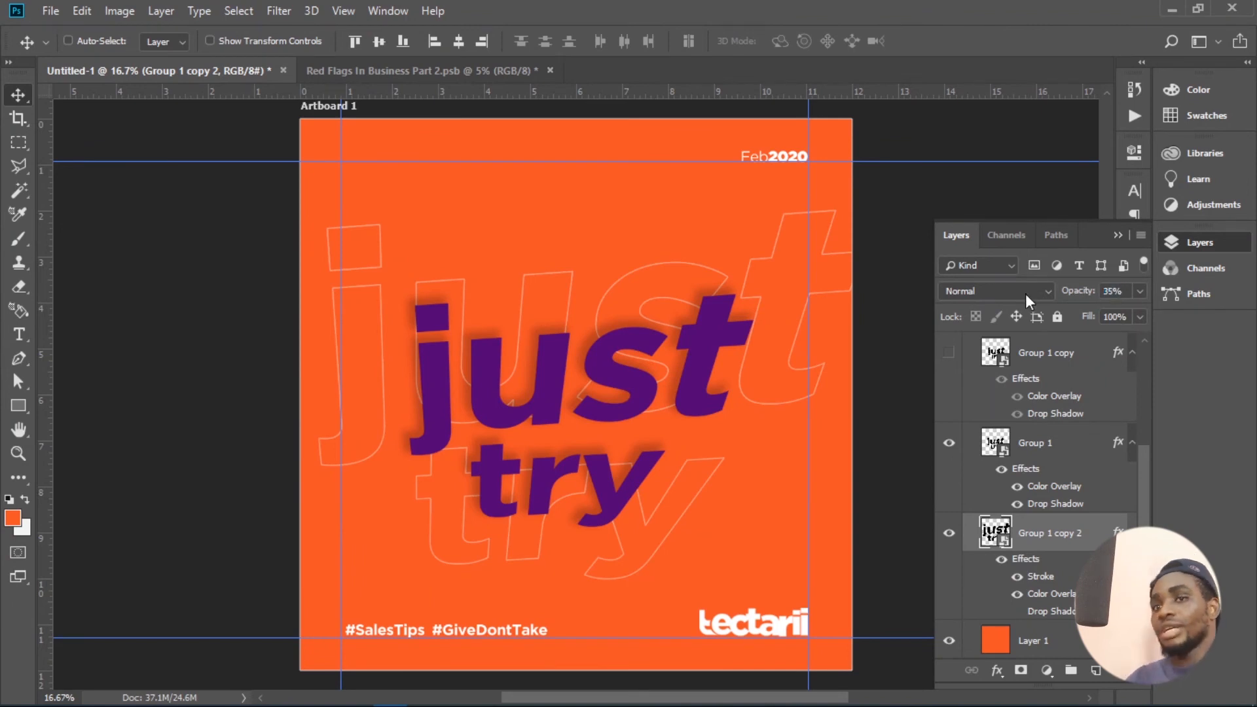
# - Lower the opacity of the enlarged outline copy, Group 1 copy 2, to 27%
pyautogui.moveTo(1079, 295)
pyautogui.mouseDown()
pyautogui.moveTo(1053, 292)
pyautogui.moveTo(1085, 296)
pyautogui.mouseUp()
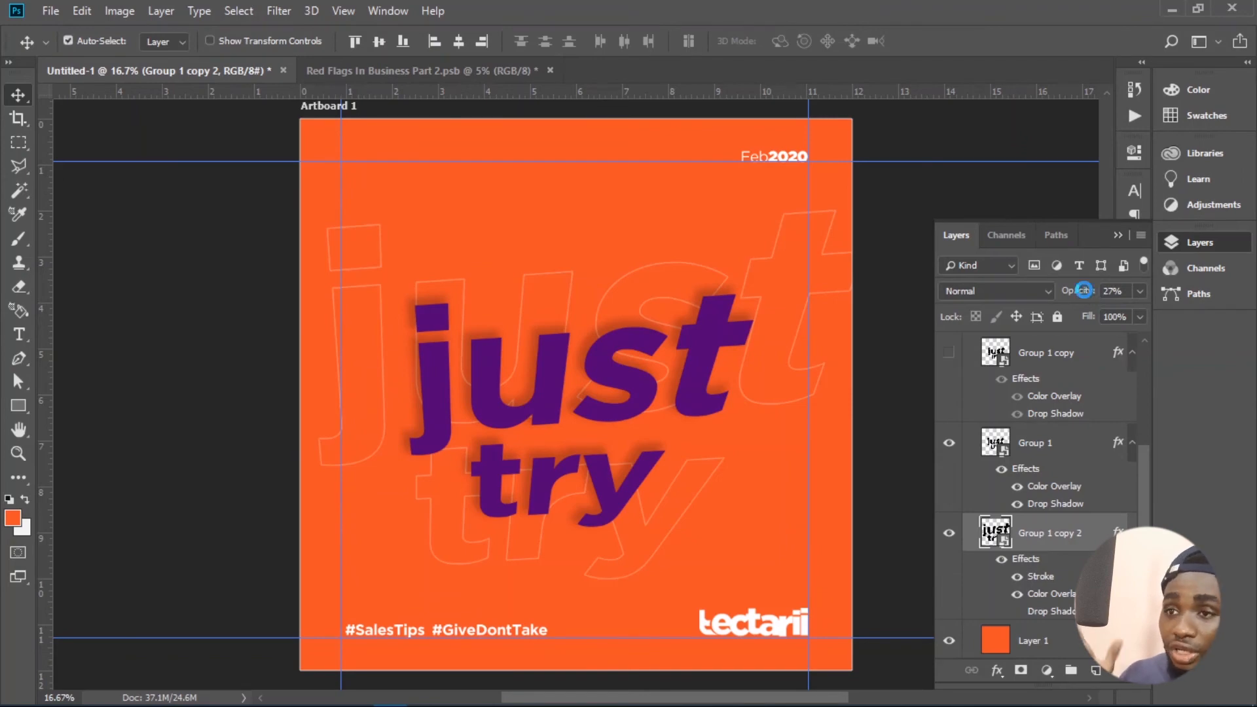
pyautogui.hotkey('ctrl', 'shift', 's')
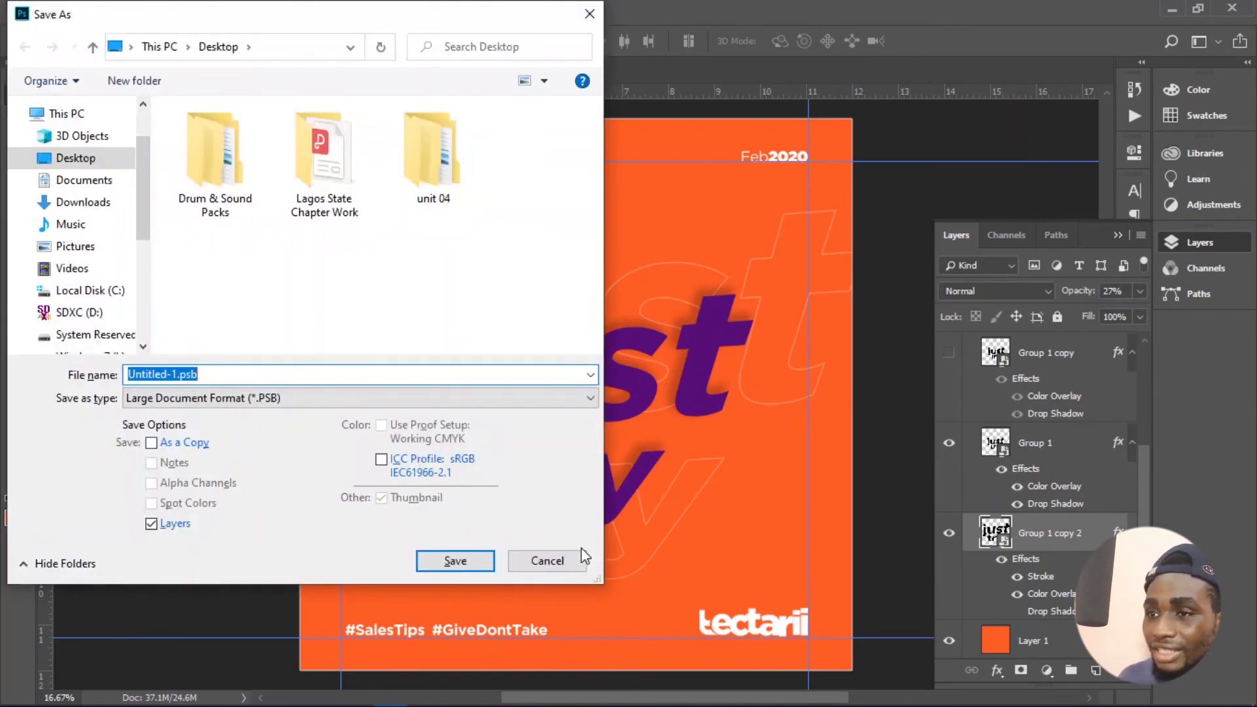
pyautogui.click(582, 558)
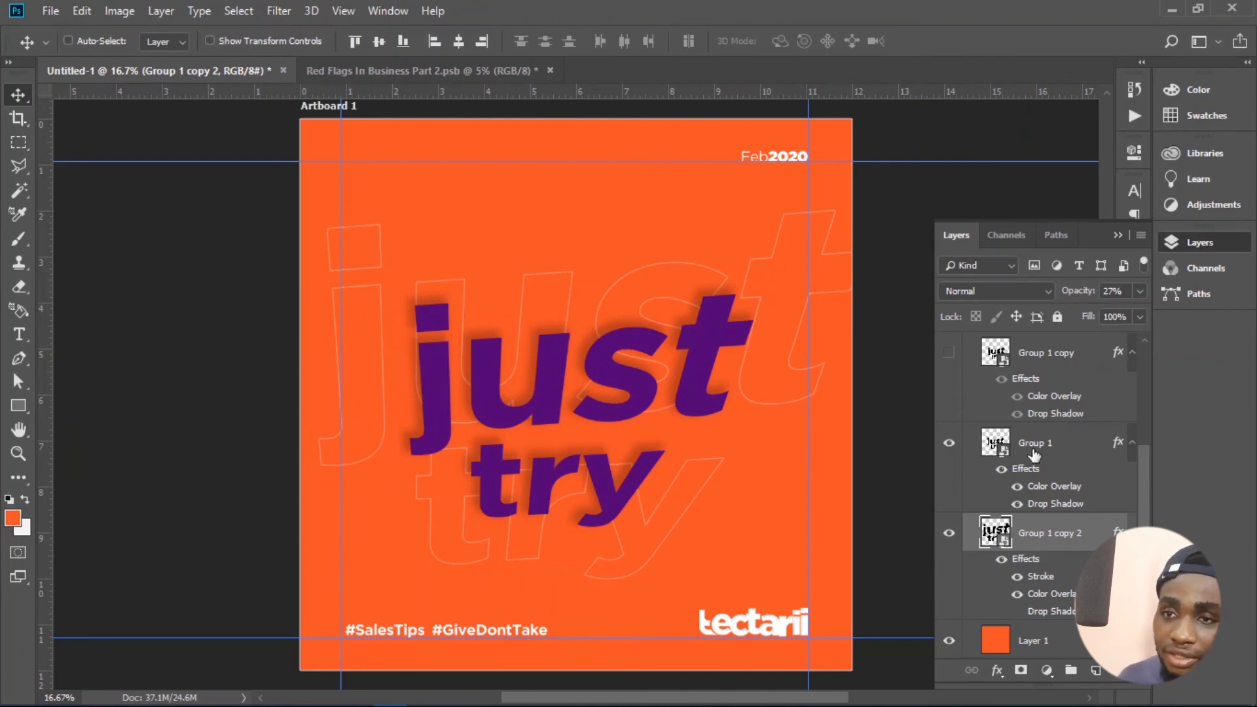
# - Copy the layer style of Group 1 copy 2 and paste it onto the Group 1 layer
pyautogui.rightClick(1030, 549)
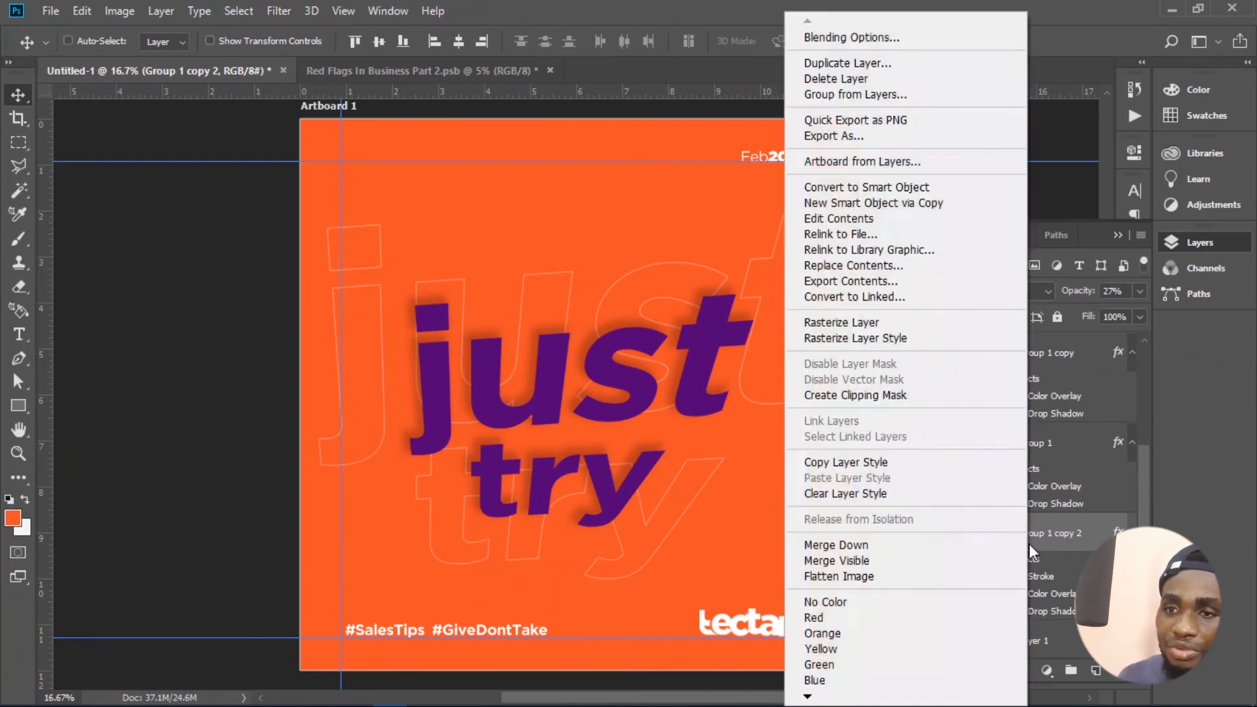
pyautogui.click(868, 463)
pyautogui.rightClick(1037, 443)
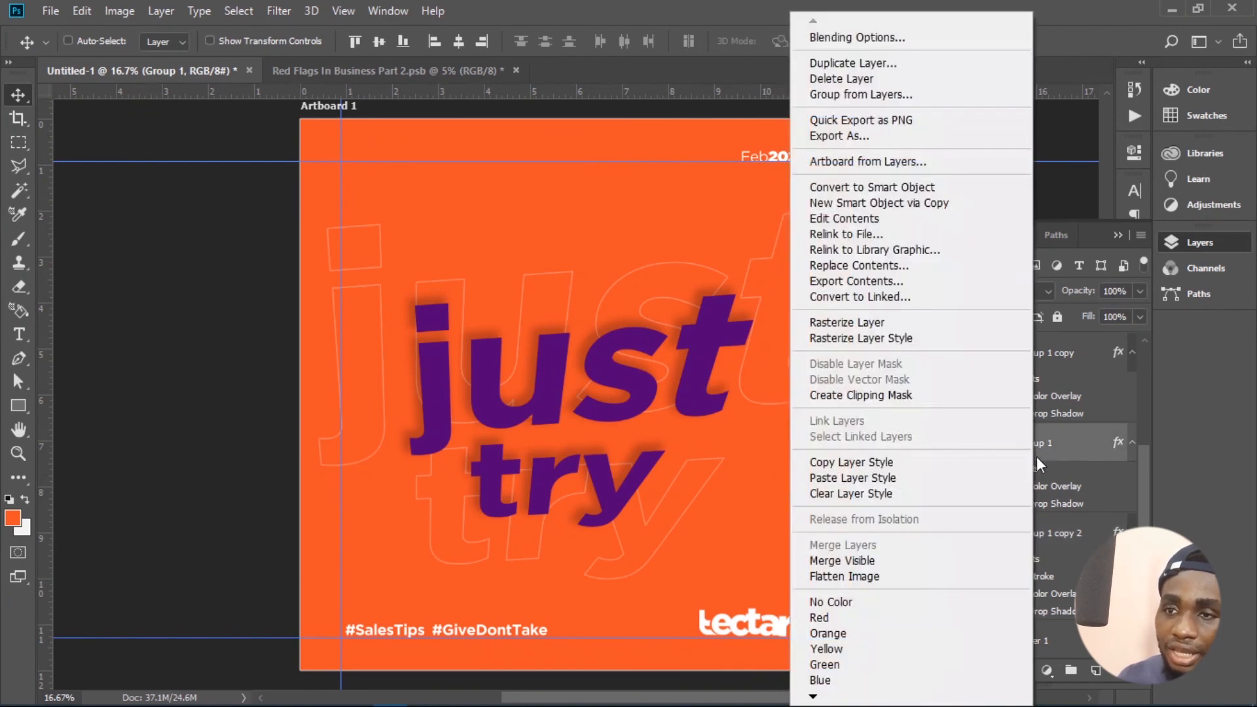
pyautogui.click(885, 478)
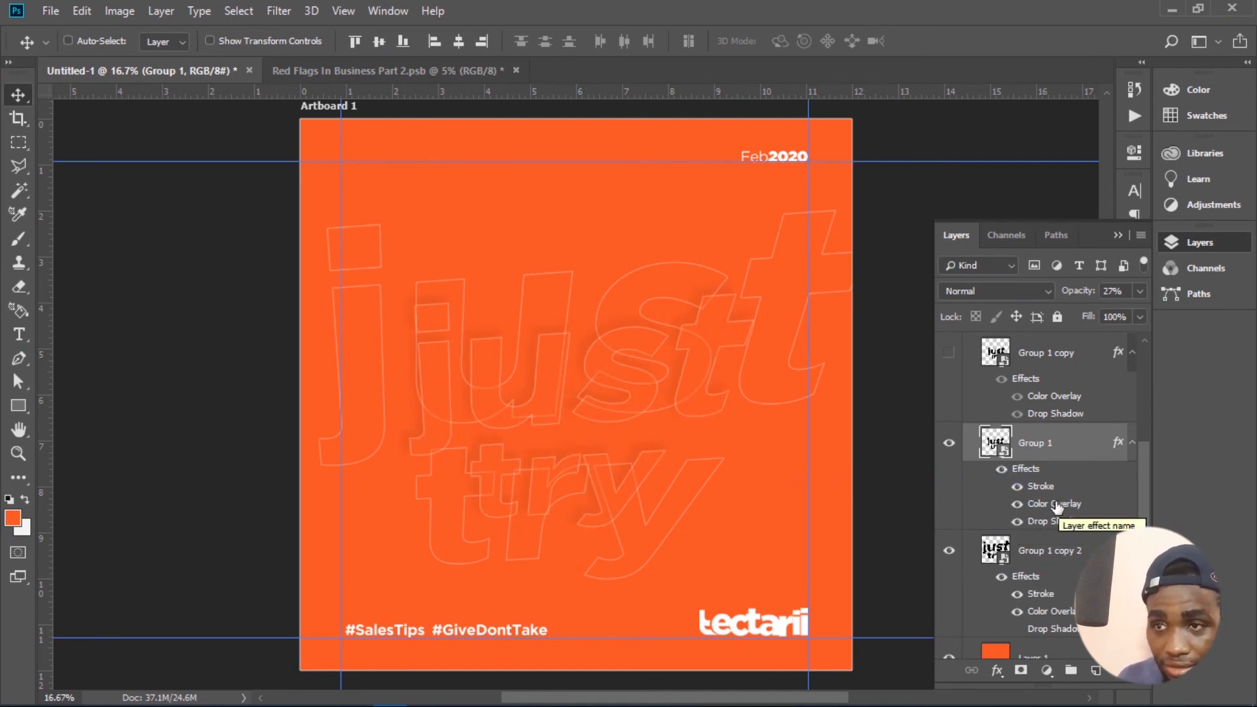
# - Change the Color Overlay of the Group 1 lettering to white (ffffff)
pyautogui.doubleClick(977, 452)
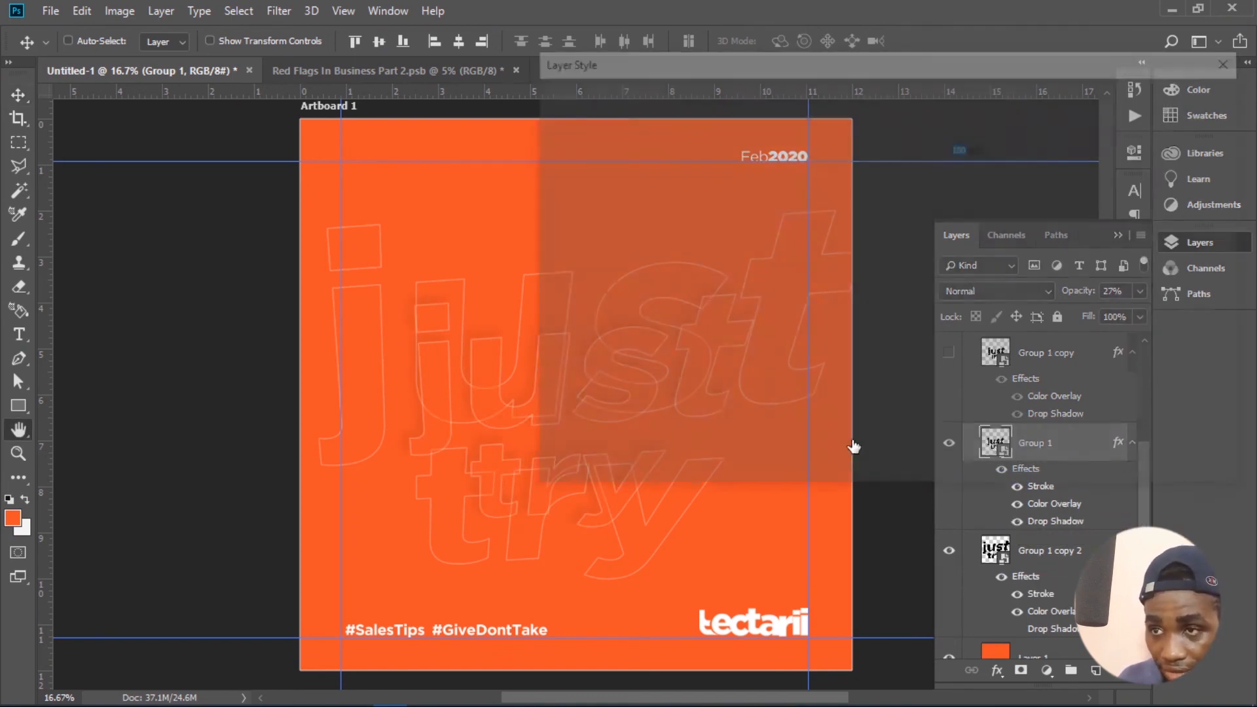
pyautogui.click(971, 124)
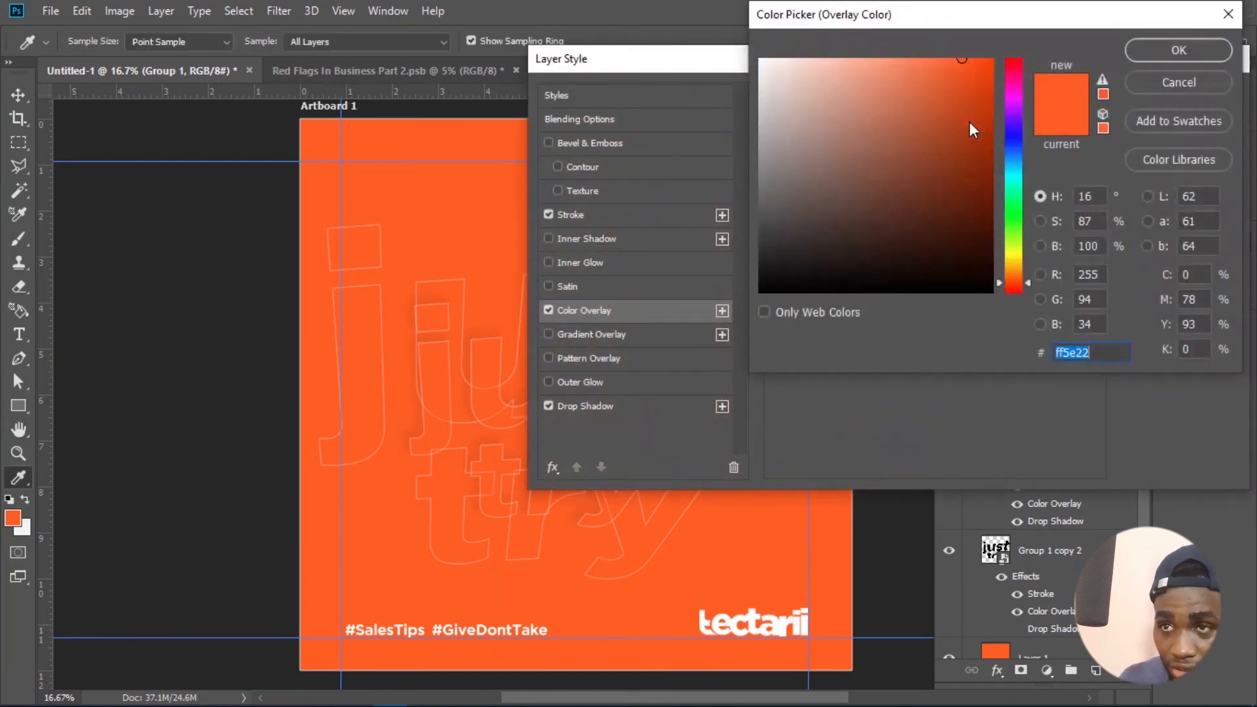
pyautogui.write('ffffff')
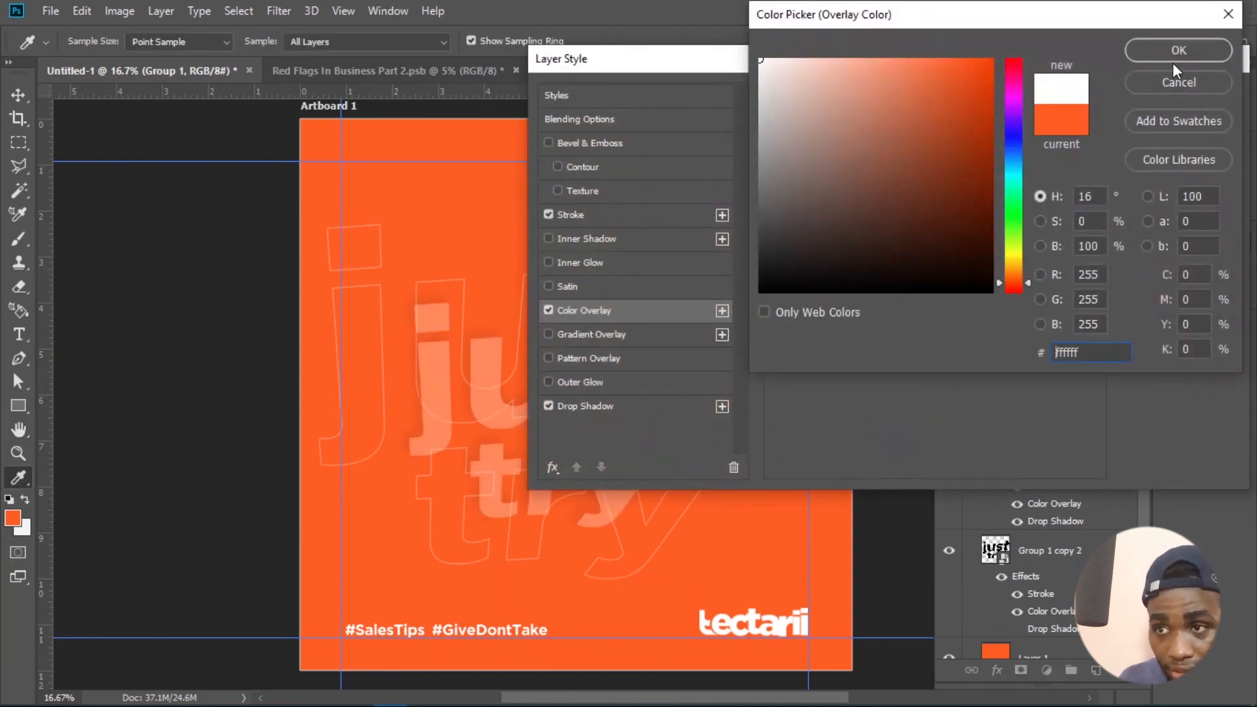
pyautogui.click(1173, 55)
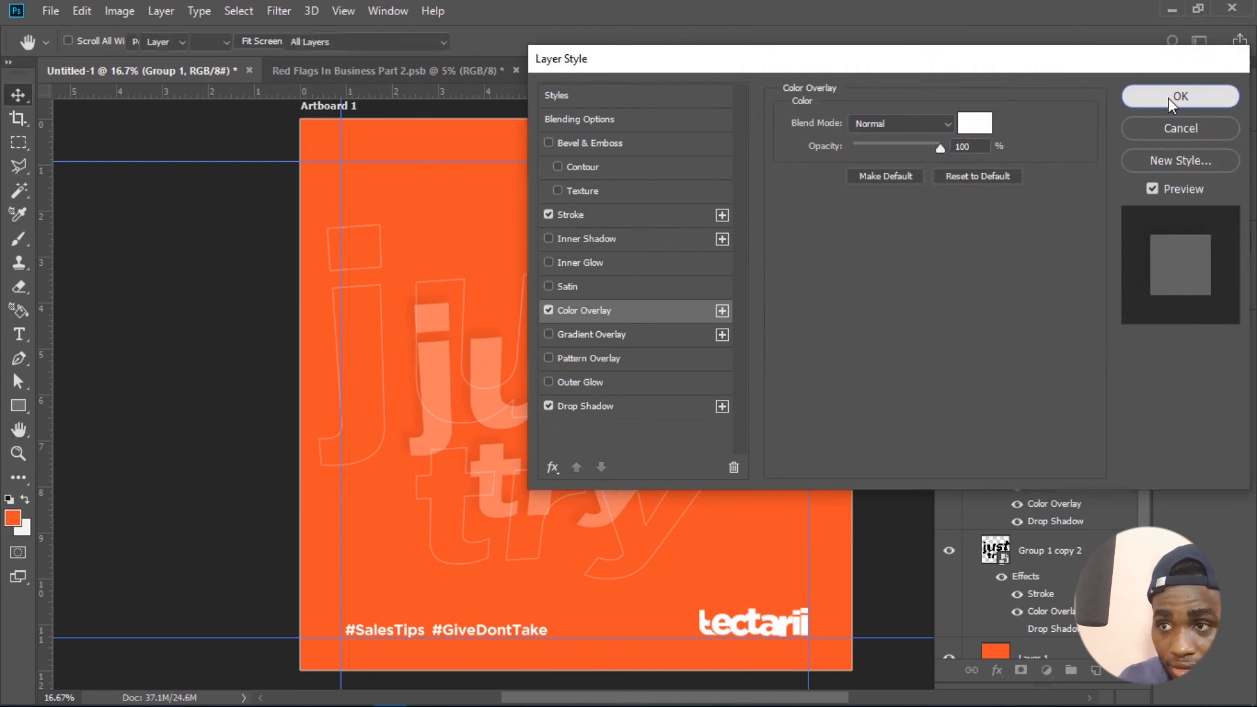
pyautogui.click(1168, 97)
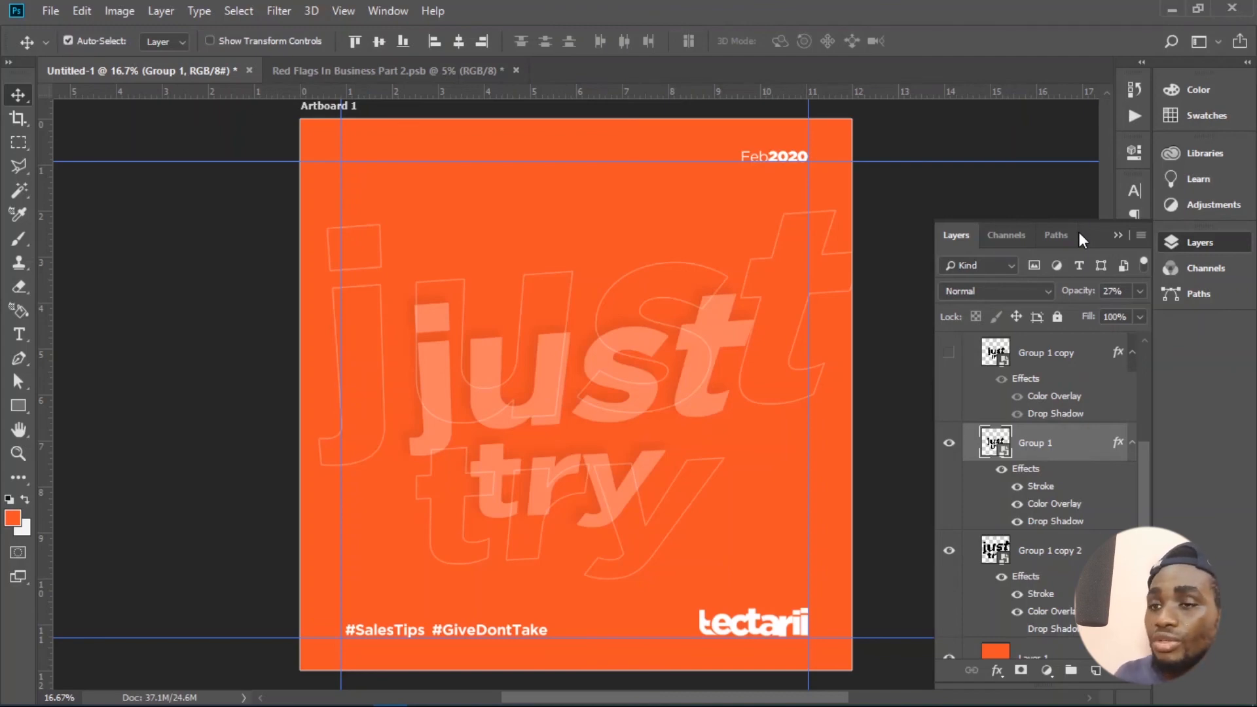
pyautogui.hotkey('ctrl', 's')
pyautogui.click(549, 561)
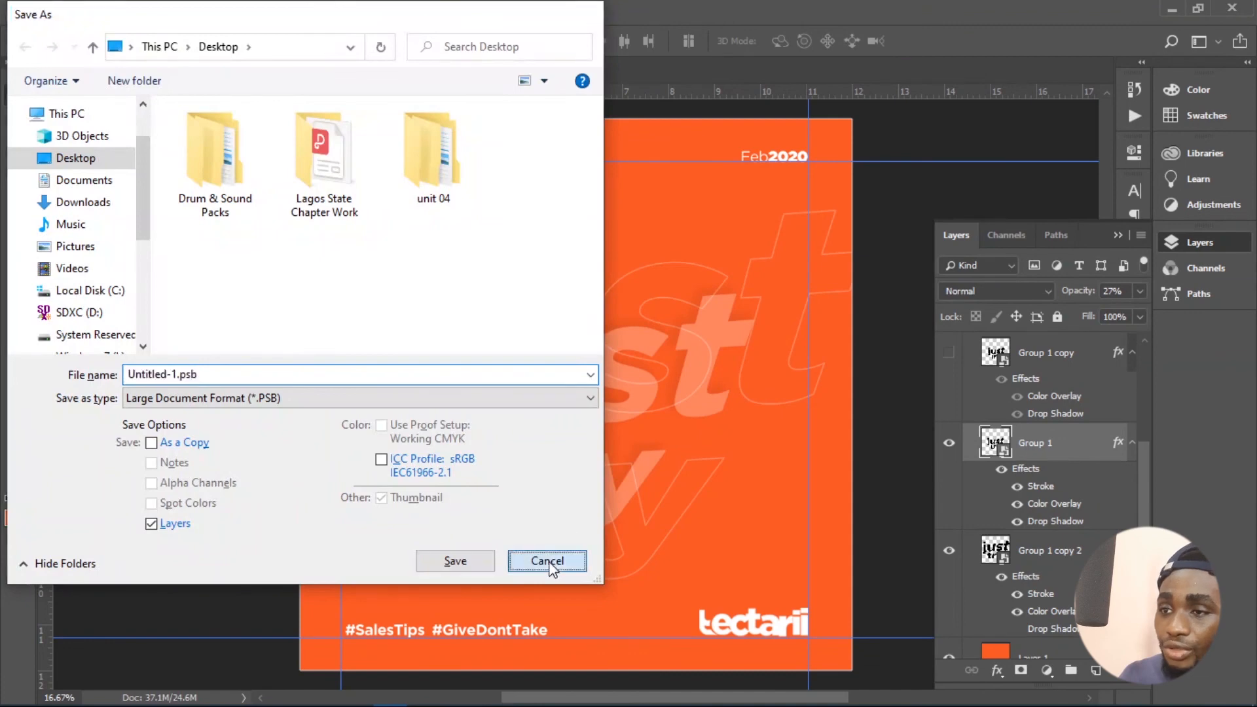